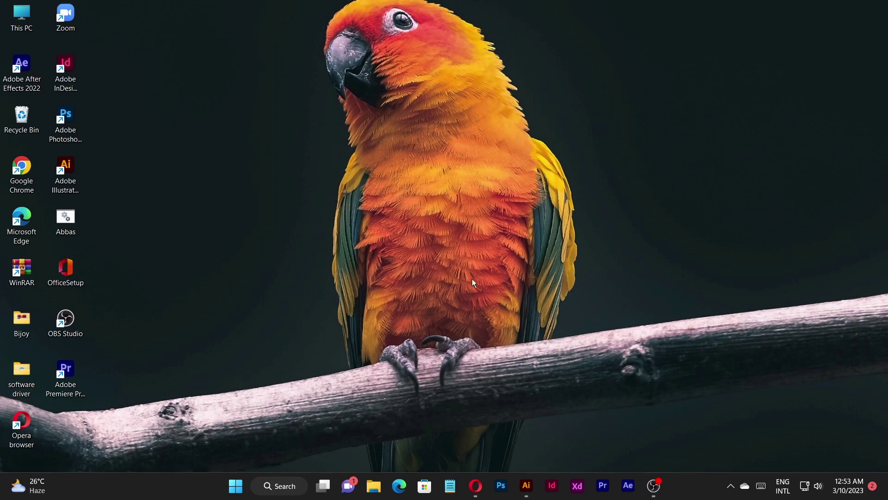
# Switch to Illustrator and create a new 1000 x 1000 pt document with one artboard, RGB color and 72 ppi raster effects
pyautogui.click(526, 486)
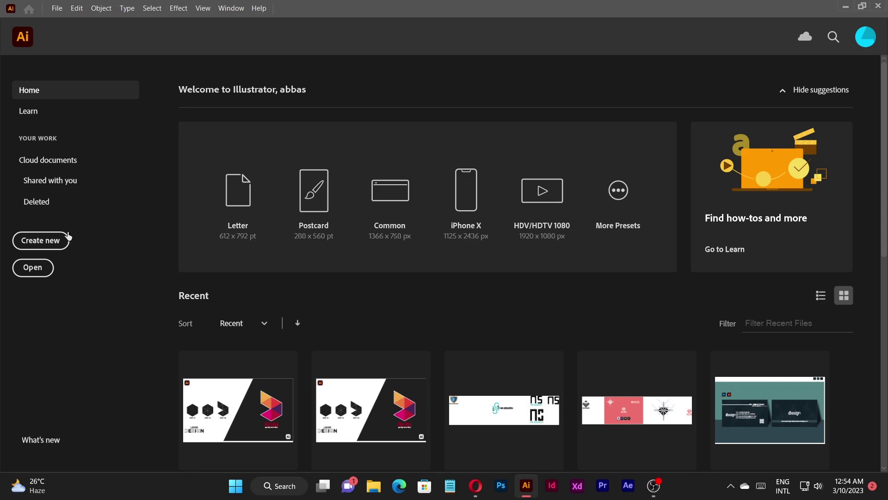
pyautogui.click(44, 241)
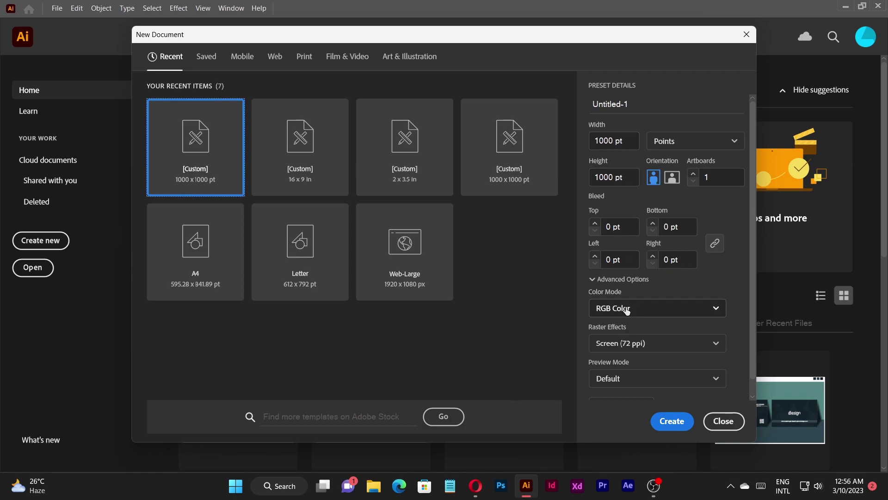
pyautogui.click(683, 142)
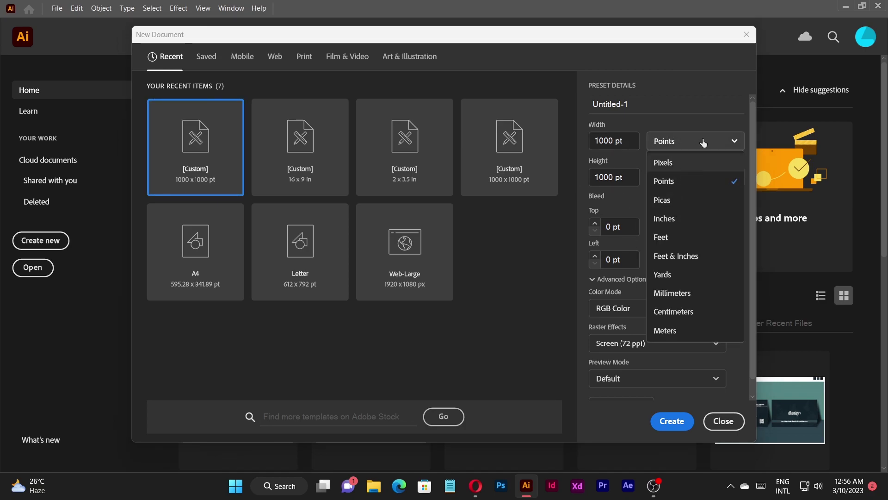
pyautogui.click(703, 142)
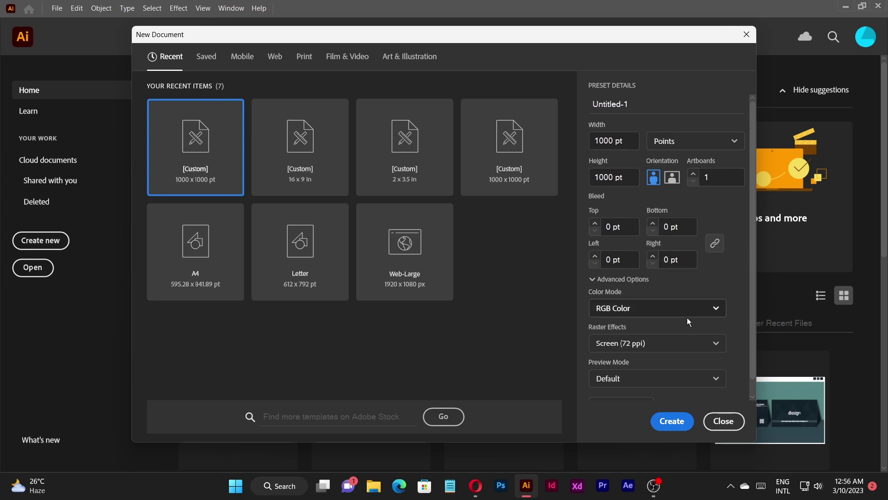
pyautogui.click(673, 422)
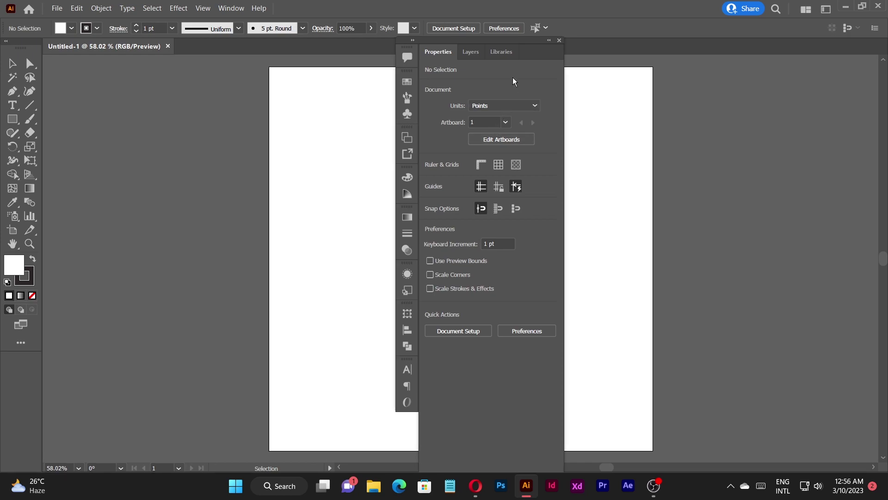
# Reset the current custom workspace to its saved layout and collapse the open Character panel
pyautogui.click(230, 9)
pyautogui.moveTo(316, 58)
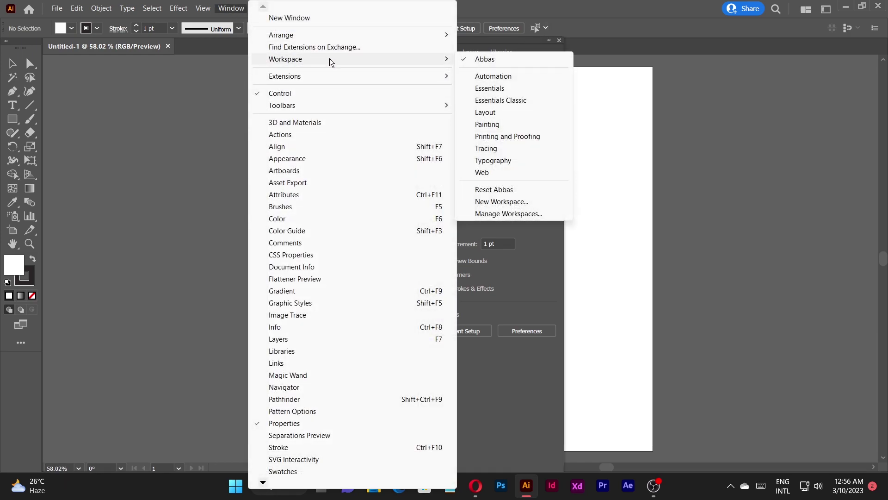
pyautogui.click(505, 190)
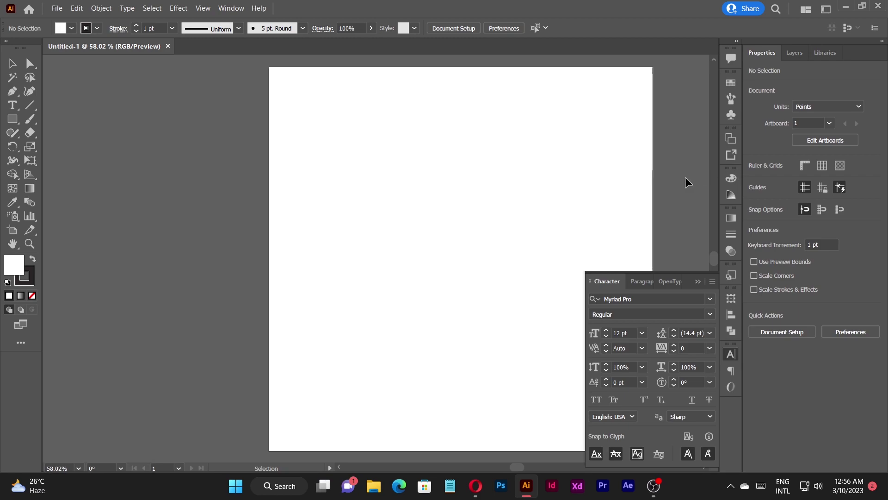
pyautogui.click(733, 354)
pyautogui.hotkey('ctrl', '-')
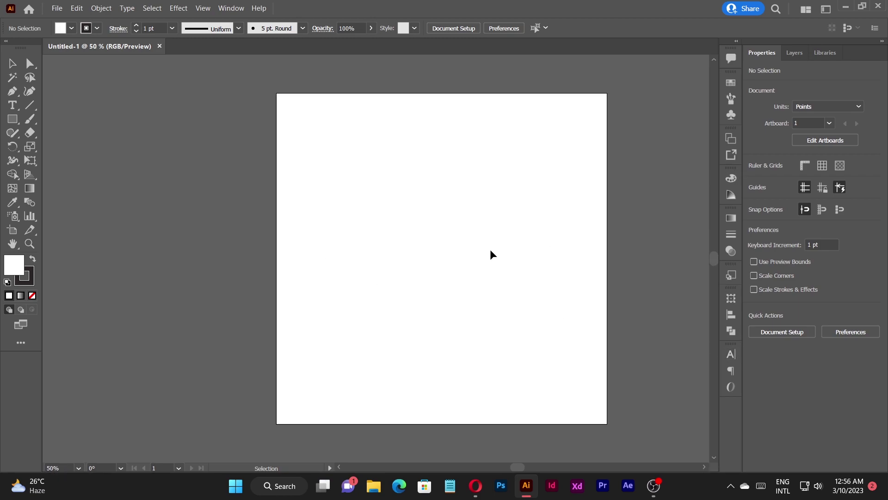
pyautogui.hotkey('ctrl', '+')
pyautogui.moveTo(431, 267); pyautogui.dragTo(414, 256)
pyautogui.scroll(-1, 435, 259)
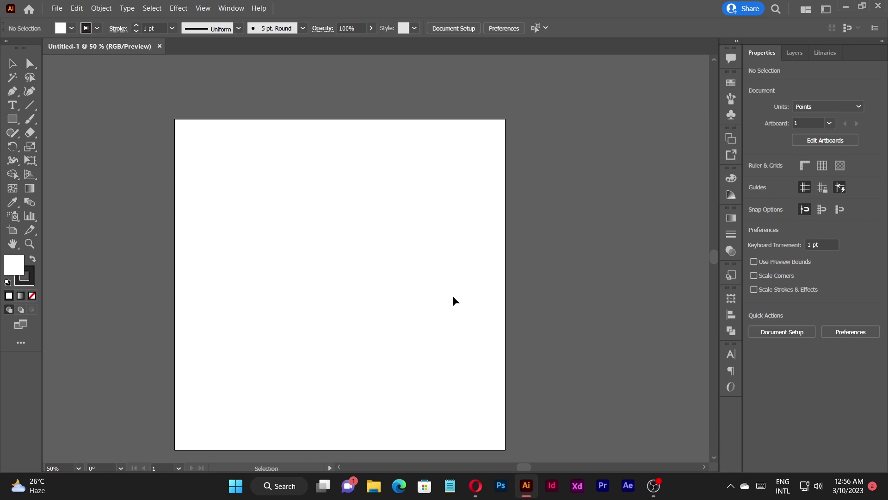
# In the Opera browser, search the web for "robi logo" and copy the logo image with the red background
pyautogui.click(475, 485)
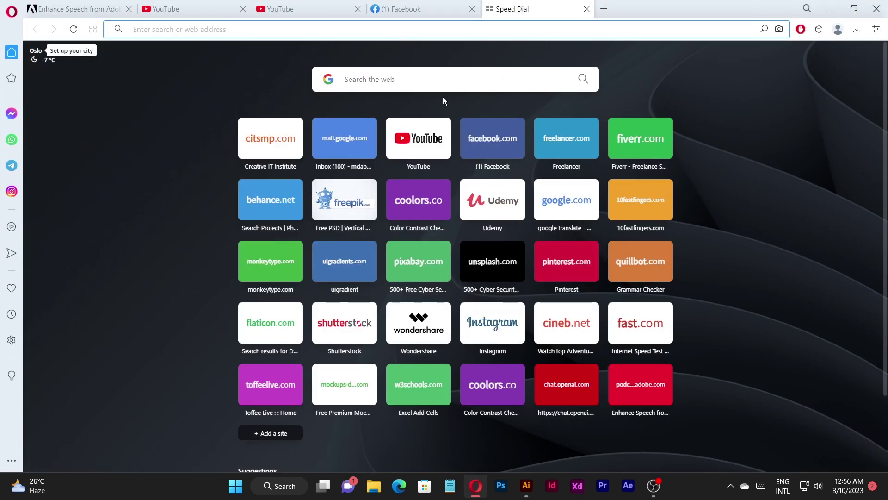
pyautogui.click(419, 79)
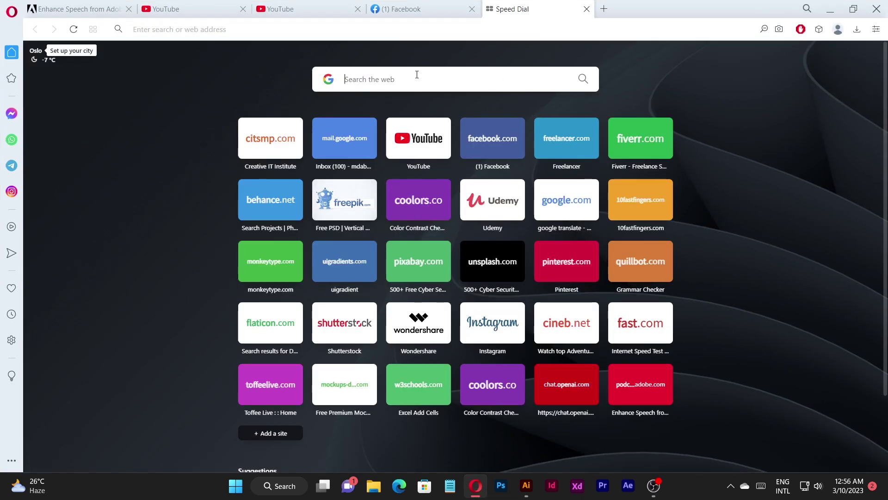
pyautogui.write('robi logo')
pyautogui.press('Return')
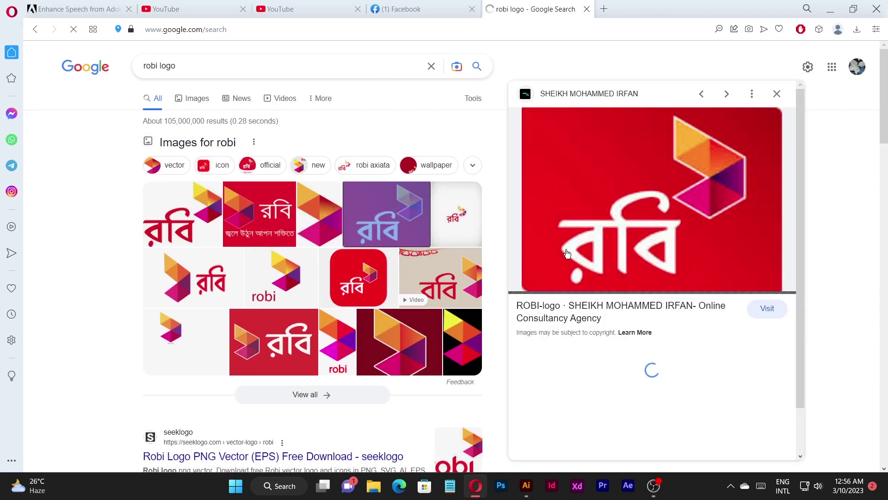
pyautogui.rightClick(656, 171)
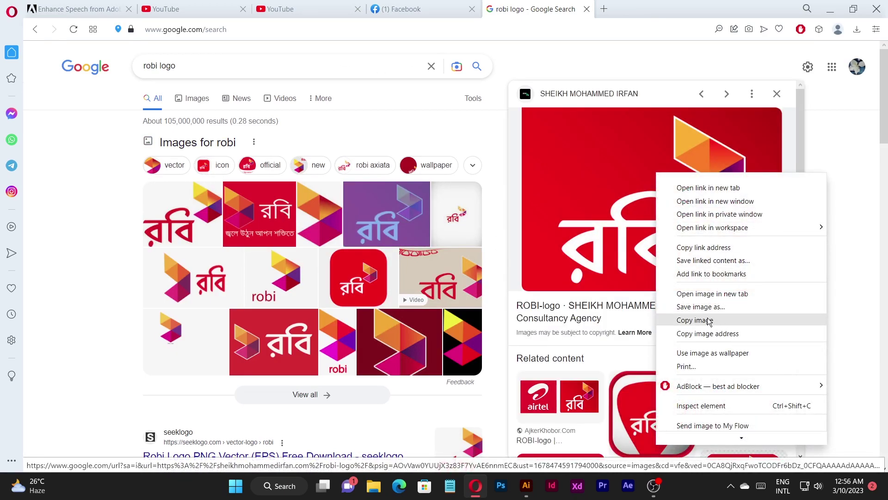
pyautogui.click(708, 321)
# Paste the copied logo image into the Illustrator document, move it to the left part of the artboard and deselect it
pyautogui.click(526, 485)
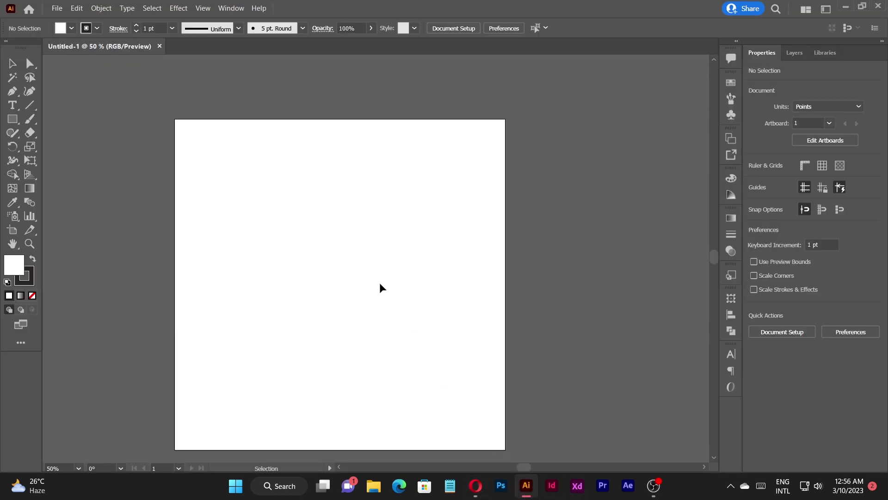
pyautogui.hotkey('ctrl', 'v')
pyautogui.moveTo(389, 279); pyautogui.dragTo(284, 261)
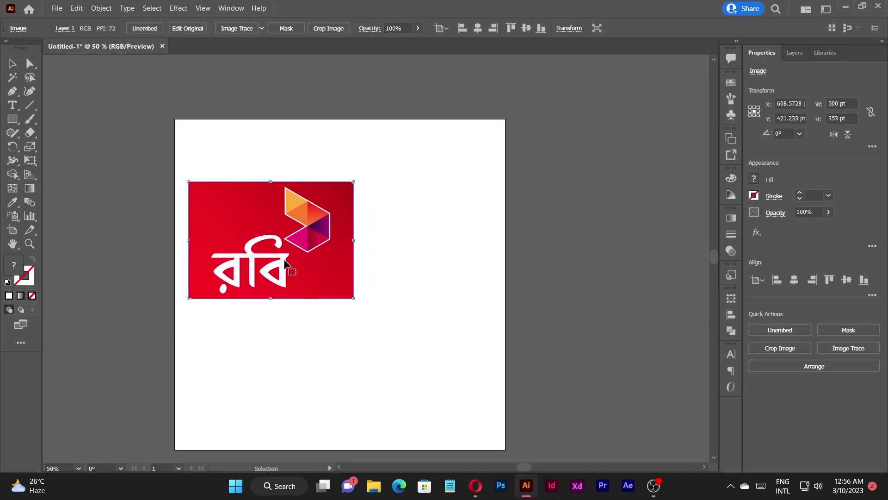
pyautogui.click(427, 227)
# Examine the colored triangles and white outline of the emblem in the logo image up close
pyautogui.scroll(1, 351, 214)
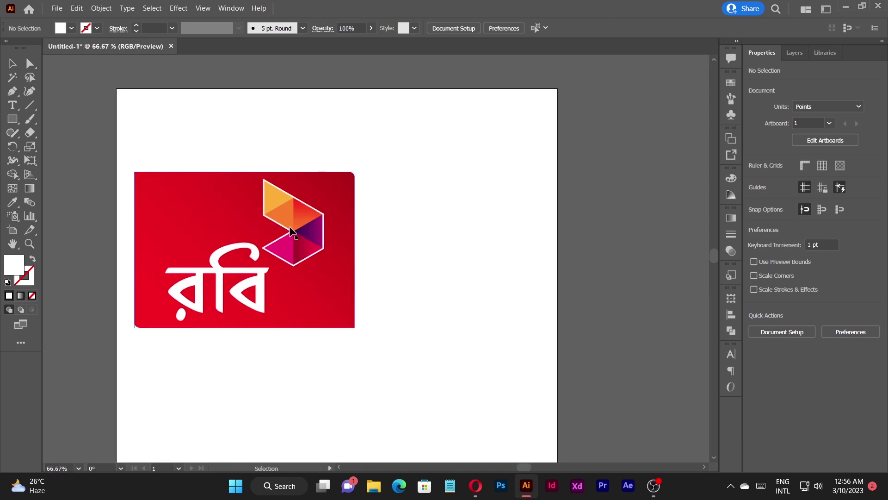
pyautogui.scroll(3, 290, 230)
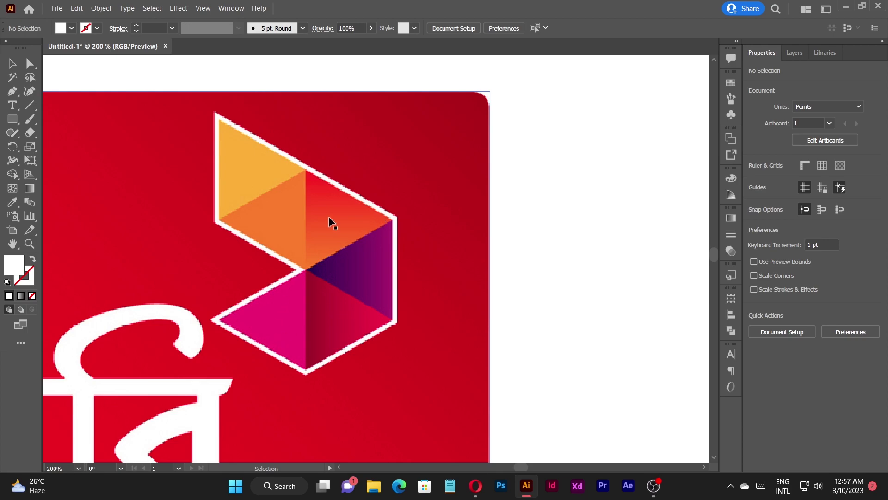
pyautogui.scroll(1, 348, 319)
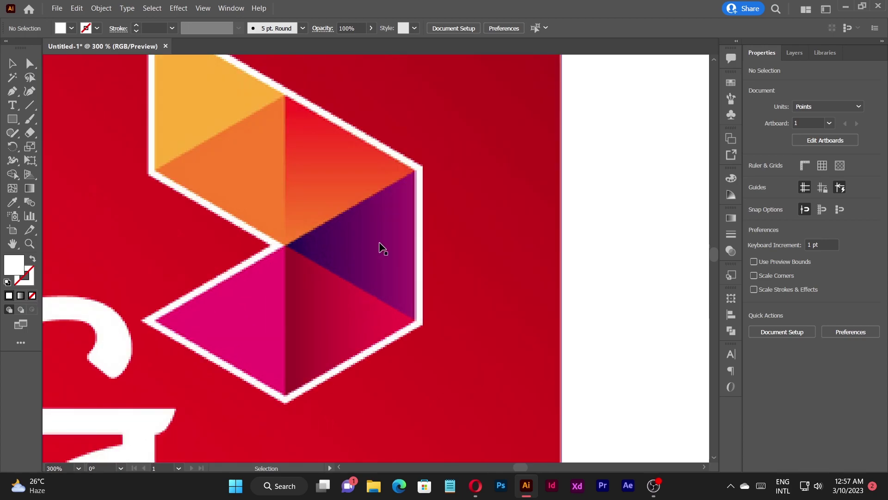
pyautogui.scroll(3, 278, 150)
pyautogui.scroll(-3, 273, 246)
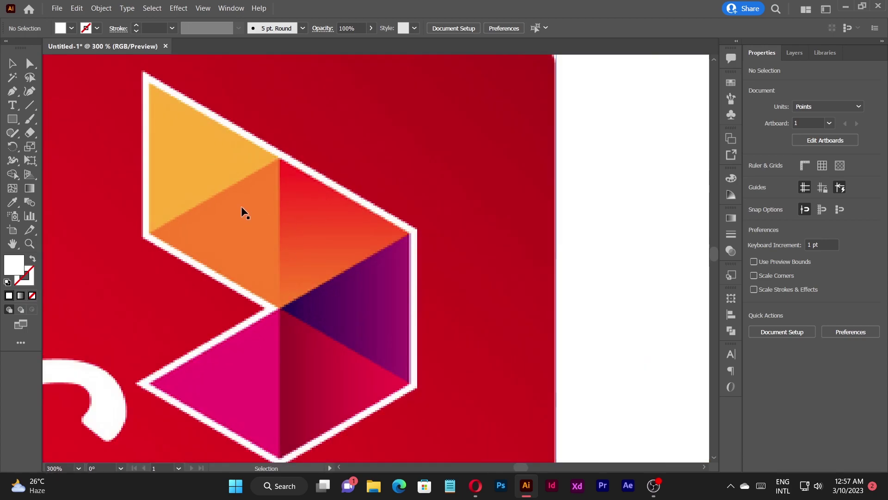
pyautogui.scroll(1, 245, 212)
pyautogui.scroll(-2, 343, 212)
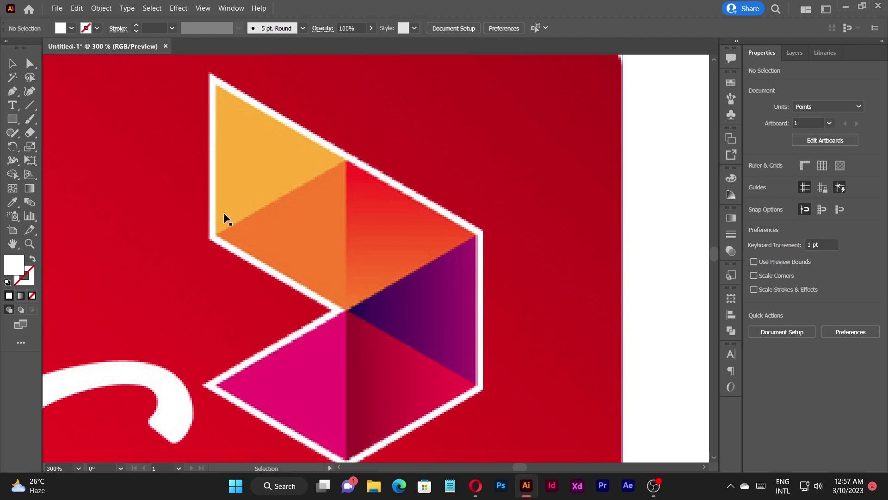
pyautogui.scroll(-1, 260, 235)
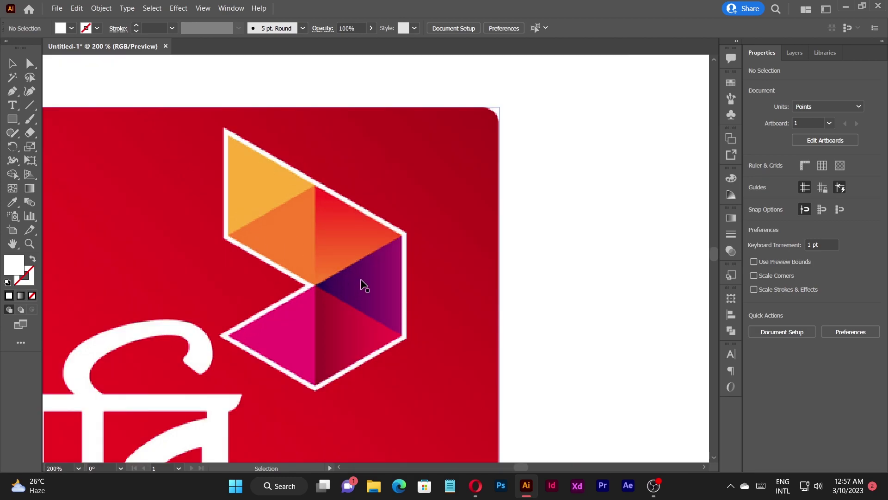
pyautogui.scroll(1, 372, 274)
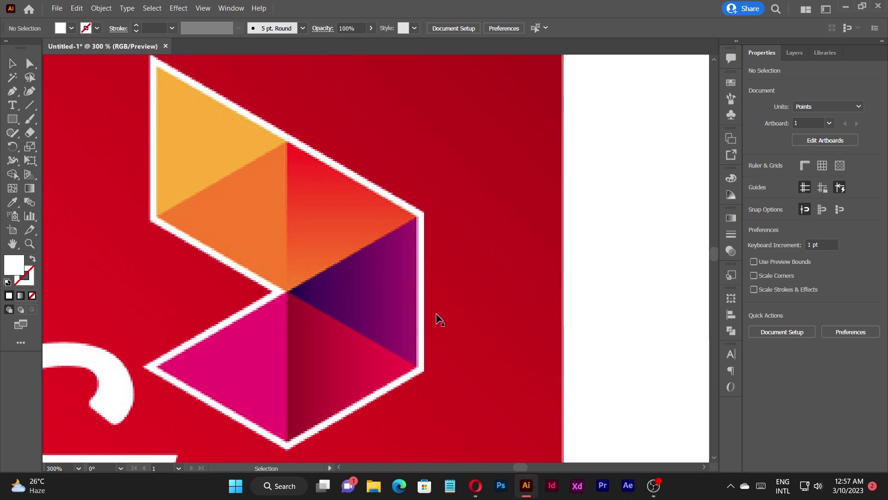
pyautogui.scroll(1, 436, 314)
pyautogui.scroll(-4, 319, 387)
# Move the logo image up toward the artboard's upper-left corner, to about X 280 pt, Y 270 pt, and deselect it
pyautogui.moveTo(327, 422); pyautogui.dragTo(344, 276)
pyautogui.scroll(1, 443, 209)
pyautogui.scroll(-2, 341, 311)
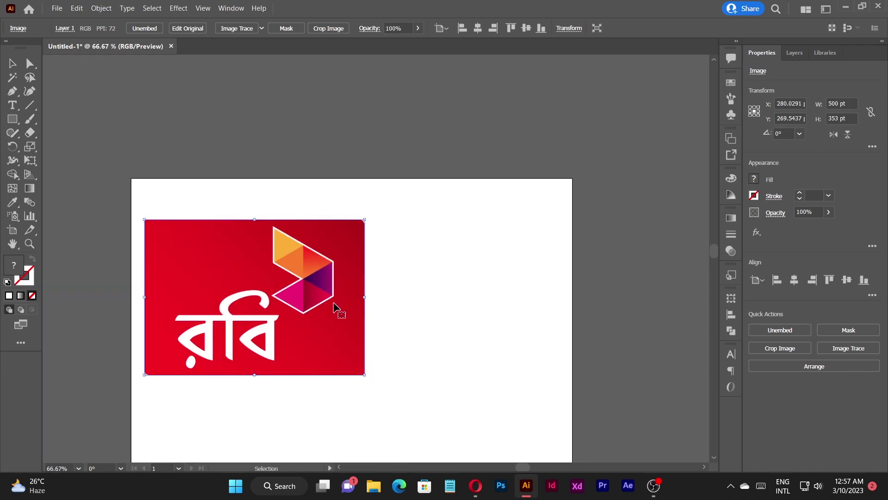
pyautogui.click(379, 281)
# Examine the gradients in the emblem's red-orange, purple and crimson triangles and the empty area beside the logo image
pyautogui.scroll(1, 384, 274)
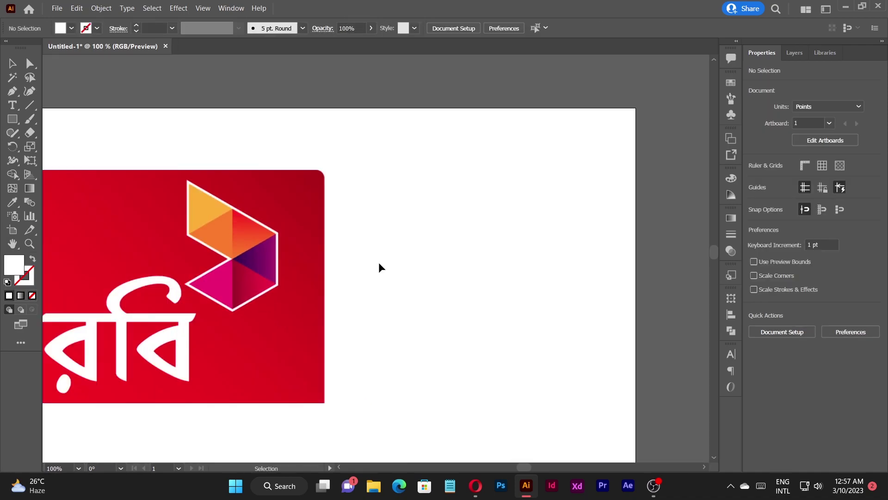
pyautogui.moveTo(378, 262); pyautogui.dragTo(362, 280)
pyautogui.scroll(2, 304, 278)
pyautogui.scroll(1, 189, 283)
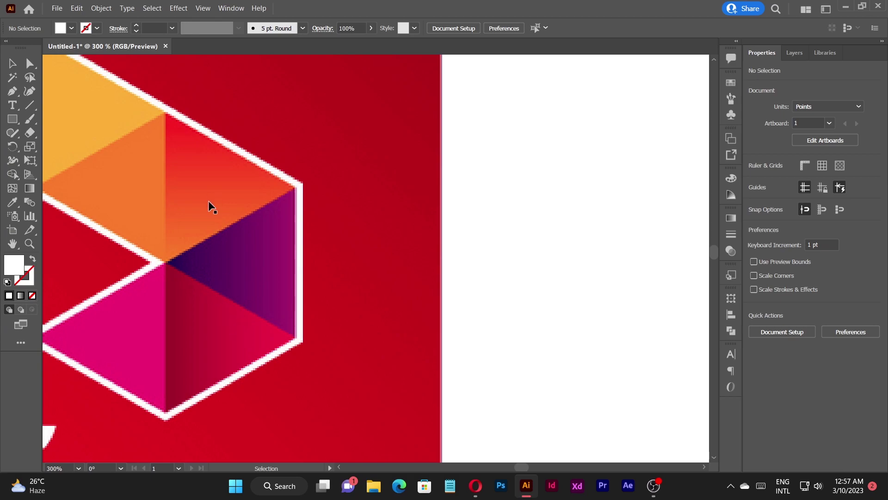
pyautogui.scroll(-1, 230, 251)
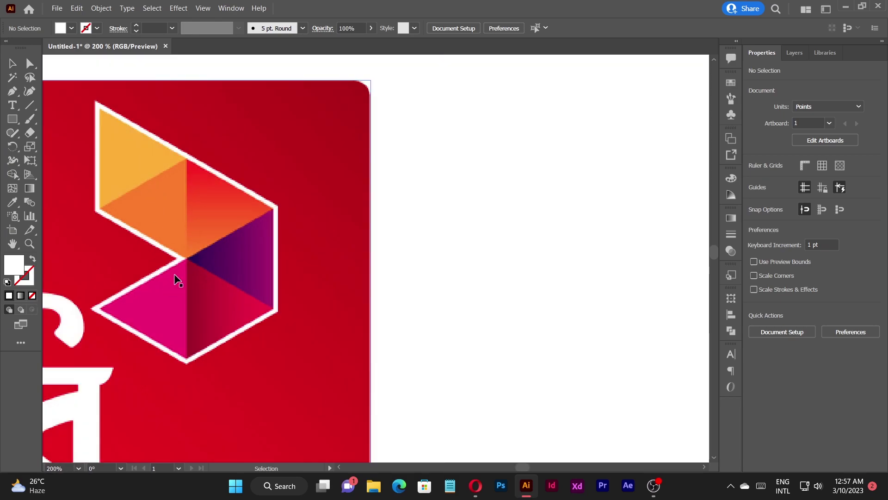
pyautogui.moveTo(425, 283); pyautogui.dragTo(446, 283)
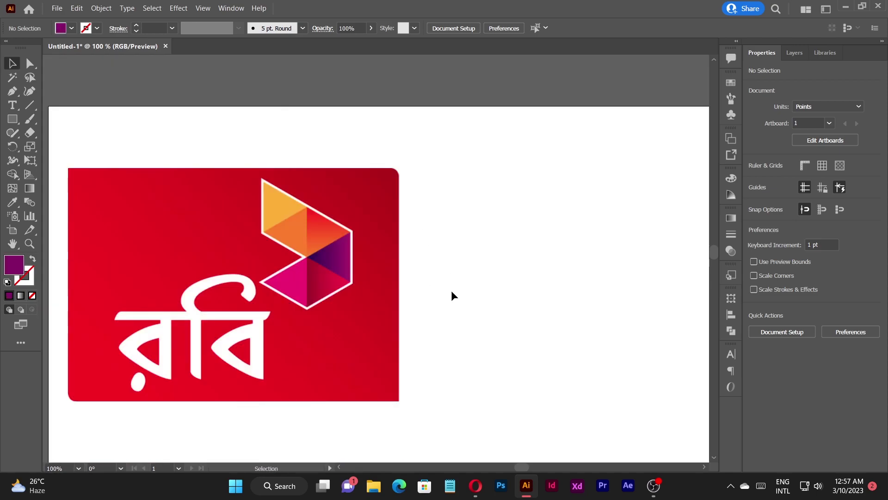
pyautogui.moveTo(452, 291); pyautogui.dragTo(460, 257)
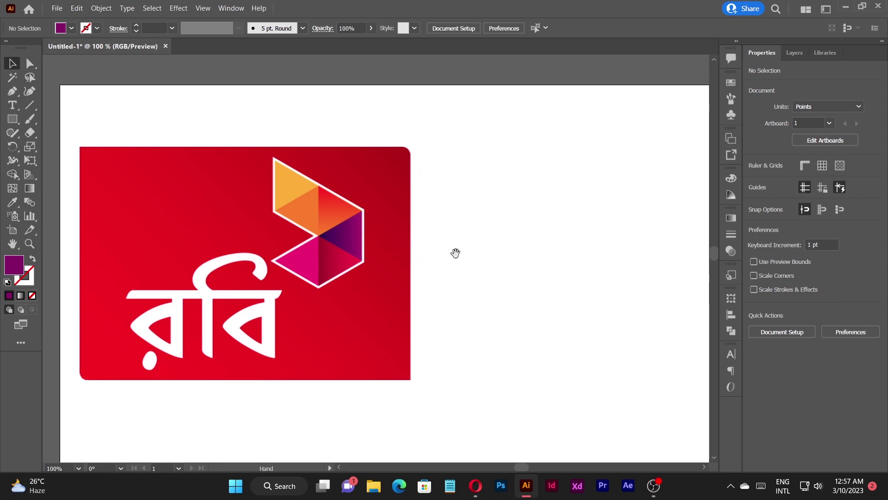
pyautogui.keyDown('ctrl'); pyautogui.click(365, 246); pyautogui.keyUp('ctrl')
pyautogui.moveTo(492, 256); pyautogui.dragTo(427, 254)
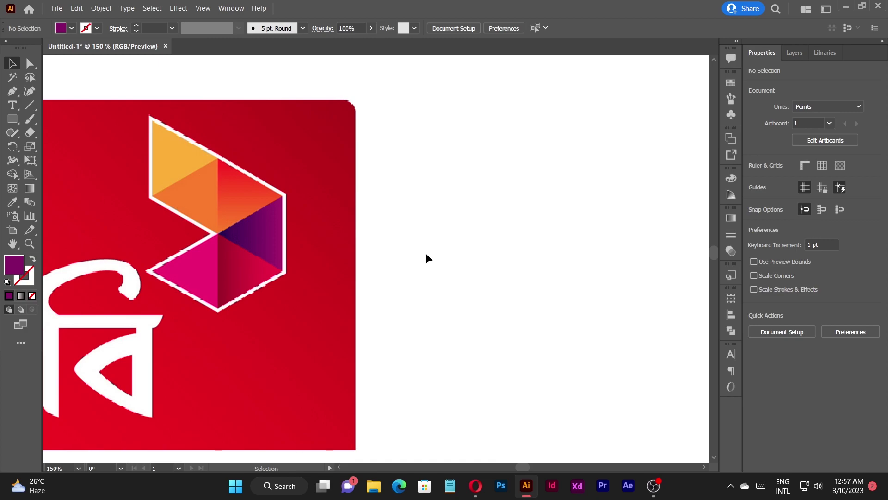
# Draw a purple square about 22 pt wide to the right of the logo image and duplicate it into an evenly spaced row of three
pyautogui.press('m')
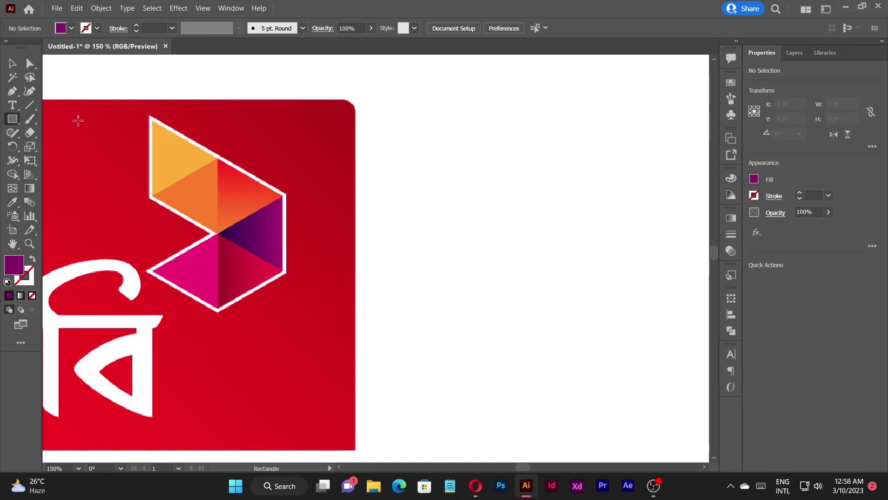
pyautogui.moveTo(398, 135); pyautogui.dragTo(447, 148)
pyautogui.press('v')
pyautogui.click(465, 175)
pyautogui.hotkey('ctrl', 'd')
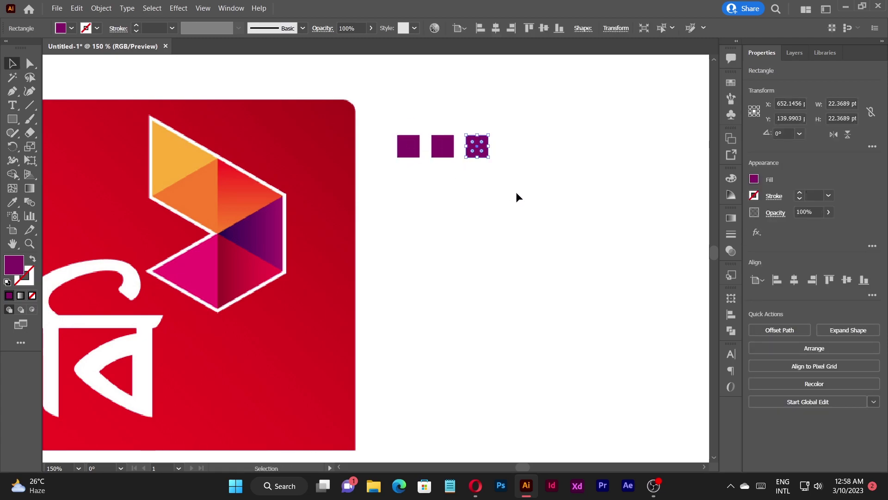
pyautogui.click(515, 186)
# Fill the first square of the row with the orange sampled from the lower end of the emblem's red-orange gradient triangle
pyautogui.moveTo(386, 117); pyautogui.dragTo(423, 184)
pyautogui.press('o')
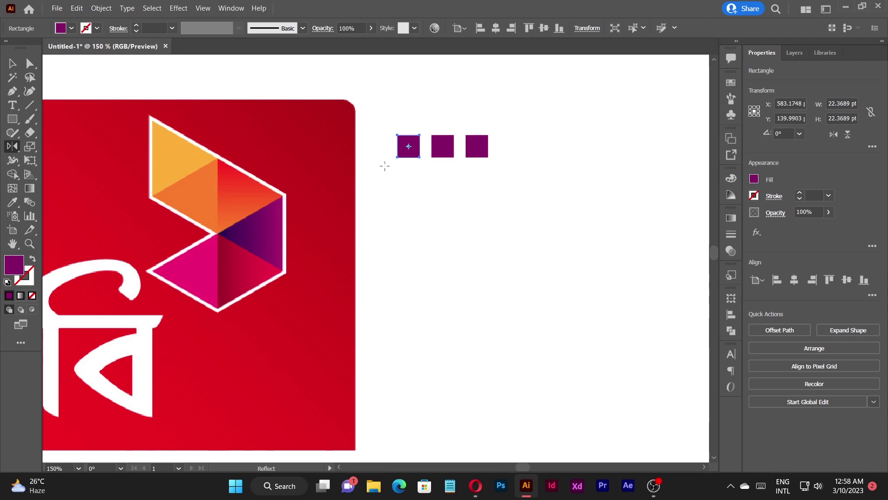
pyautogui.press('i')
pyautogui.scroll(4, 225, 181)
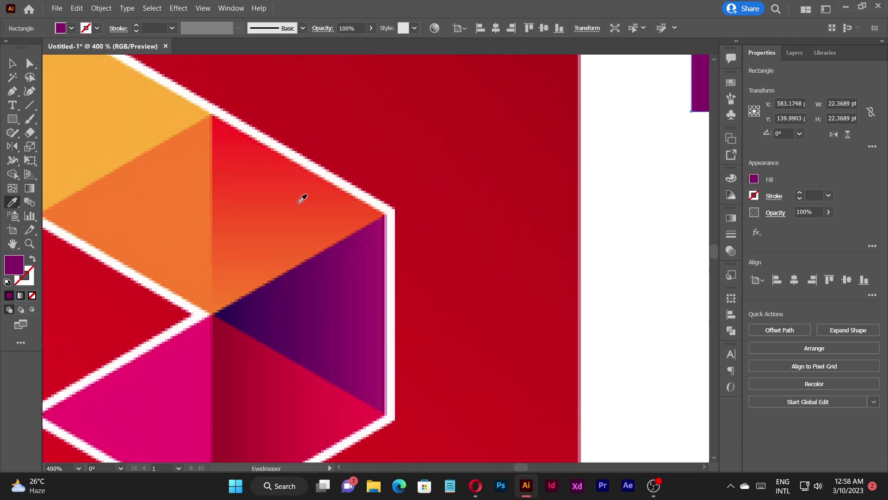
pyautogui.scroll(-2, 199, 284)
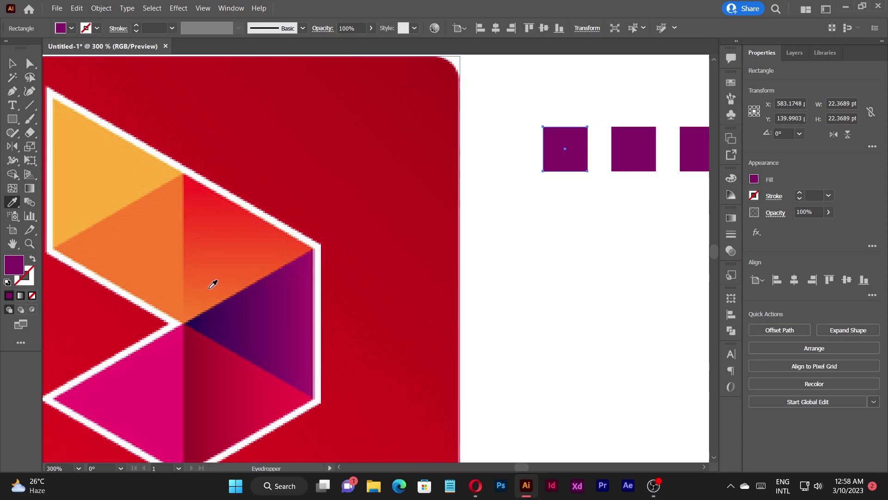
pyautogui.click(207, 289)
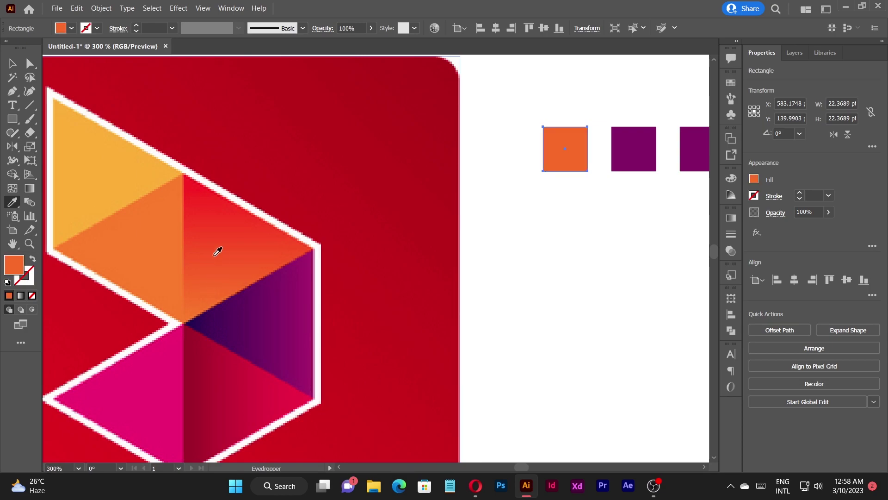
# Fill the second square of the row with the red sampled from the upper part of the emblem's red-orange gradient triangle
pyautogui.press('v')
pyautogui.click(544, 280)
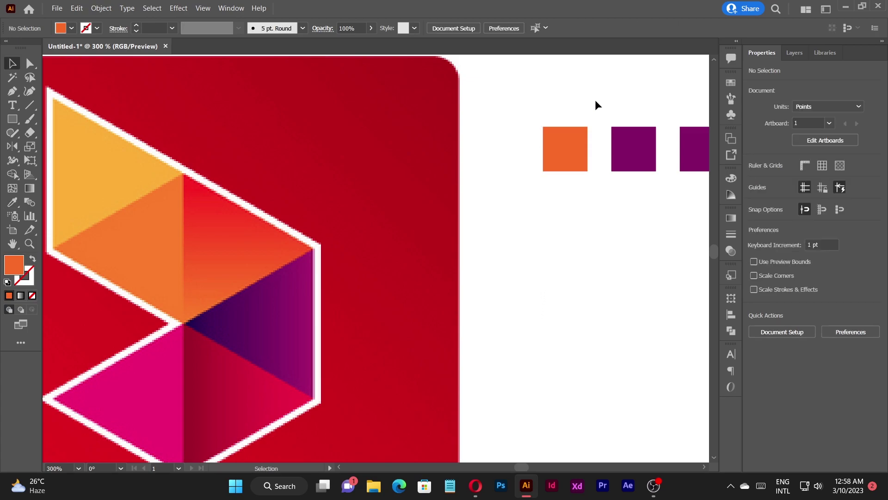
pyautogui.click(646, 149)
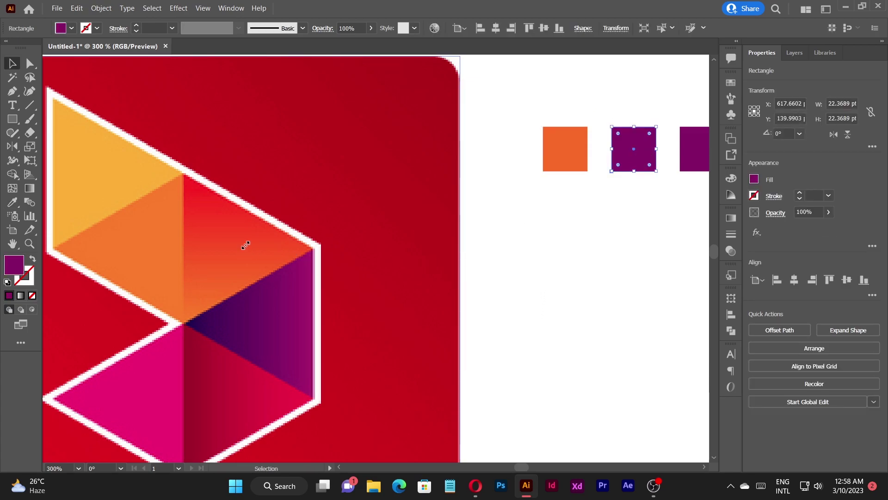
pyautogui.press('i')
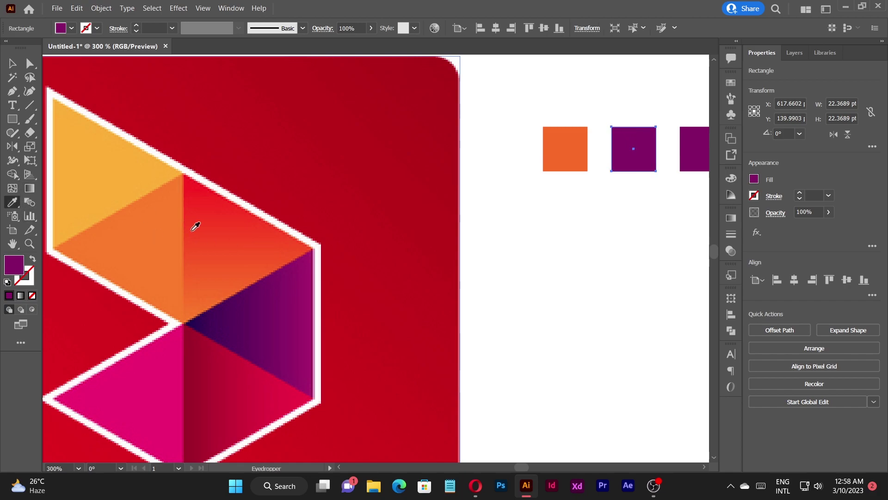
pyautogui.click(220, 208)
pyautogui.scroll(-2, 144, 221)
pyautogui.scroll(2, 442, 163)
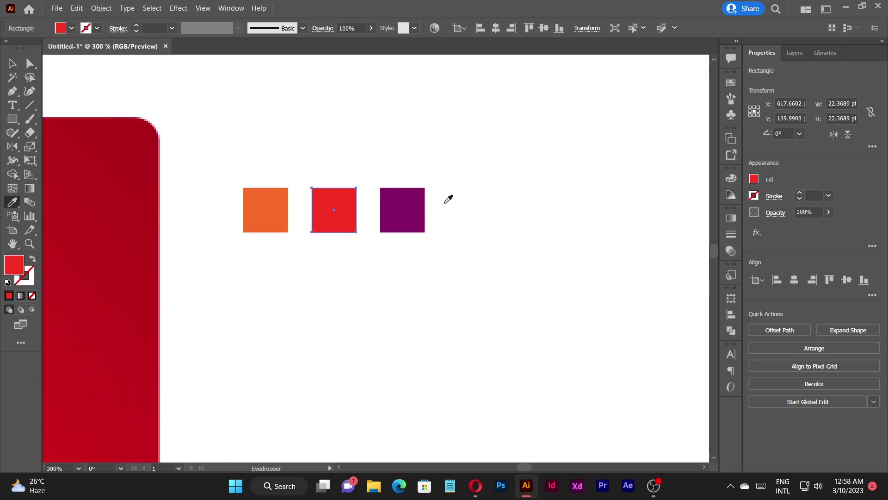
pyautogui.press('v')
pyautogui.click(521, 302)
# Give the third square a linear gradient fill and set its starting color stop to the first square's orange
pyautogui.scroll(2, 413, 214)
pyautogui.moveTo(348, 108); pyautogui.dragTo(471, 282)
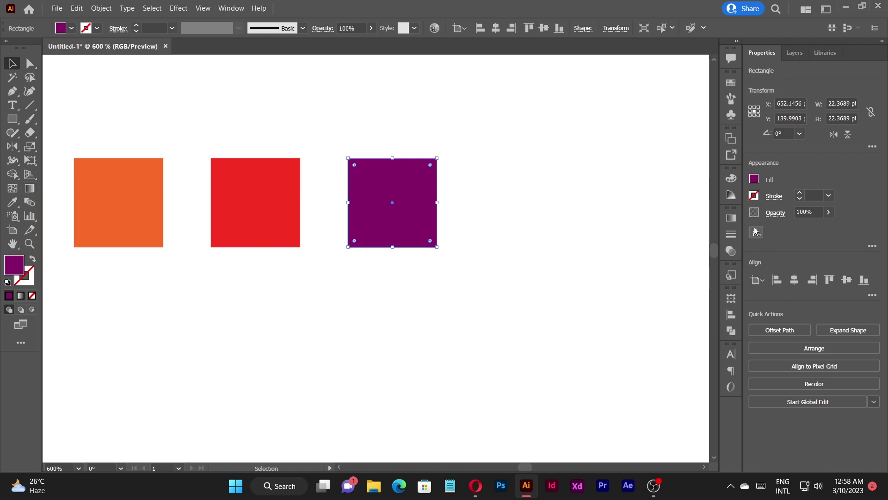
pyautogui.click(732, 218)
pyautogui.click(629, 301)
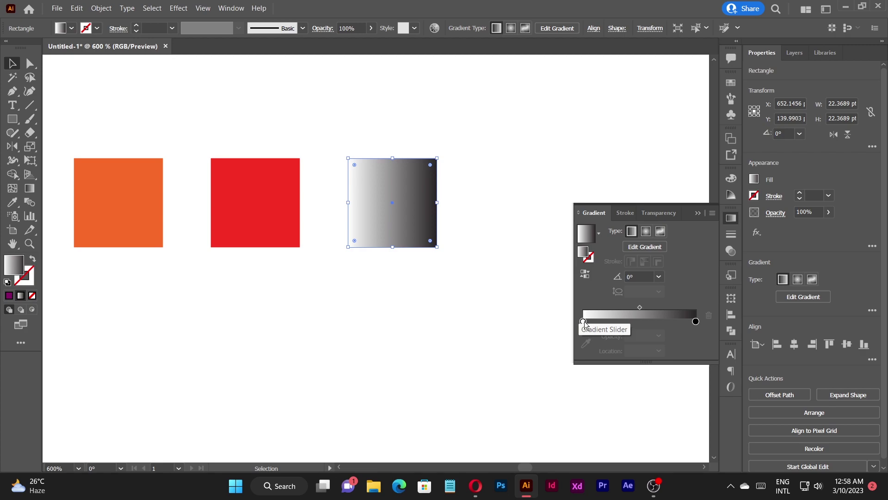
pyautogui.click(583, 322)
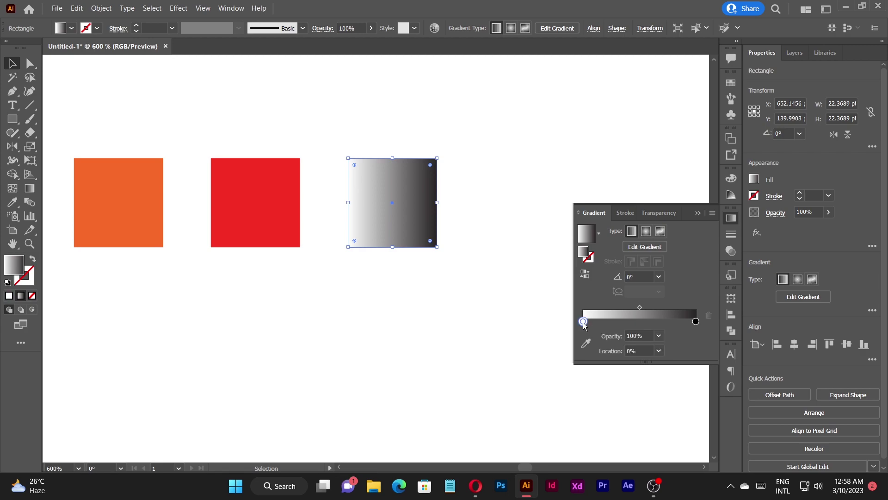
pyautogui.doubleClick(583, 322)
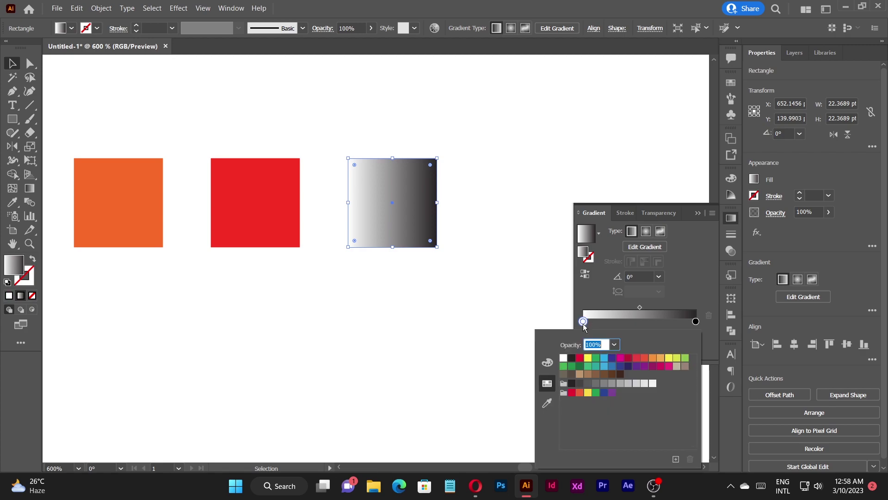
pyautogui.click(548, 404)
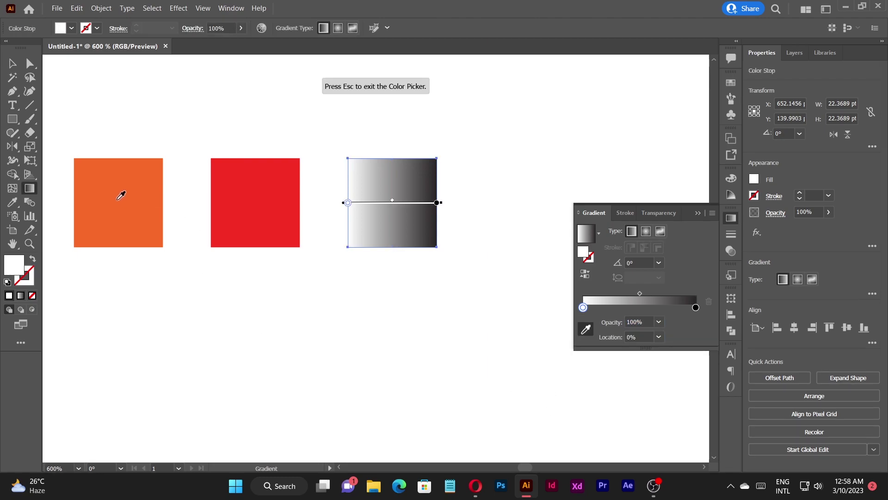
pyautogui.click(134, 189)
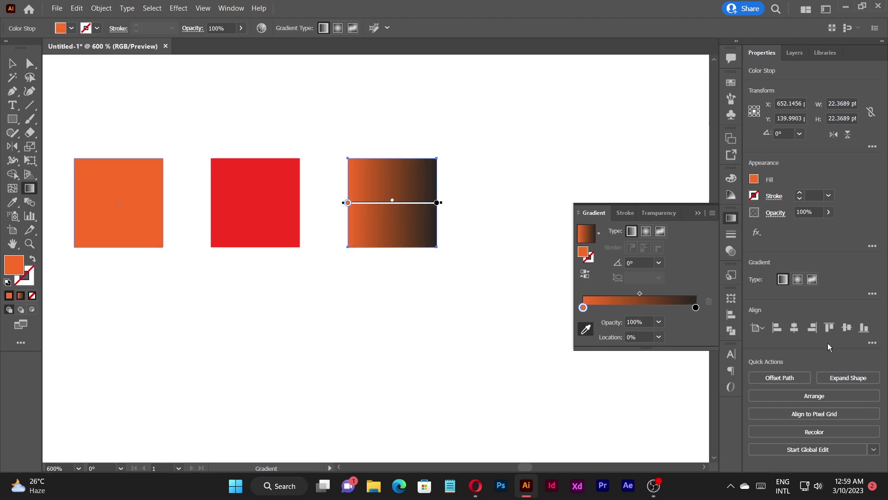
# Set the third square's ending gradient stop to the red of the second square and deselect it
pyautogui.doubleClick(695, 307)
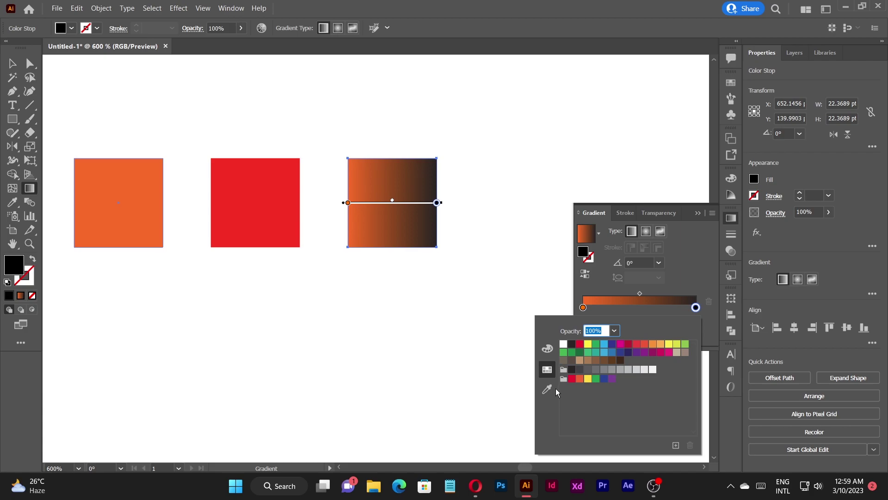
pyautogui.click(552, 387)
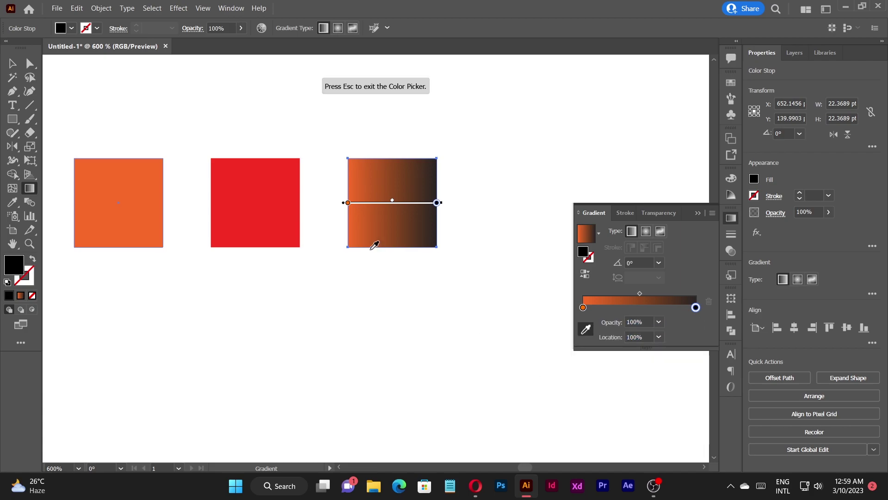
pyautogui.click(254, 206)
pyautogui.click(731, 218)
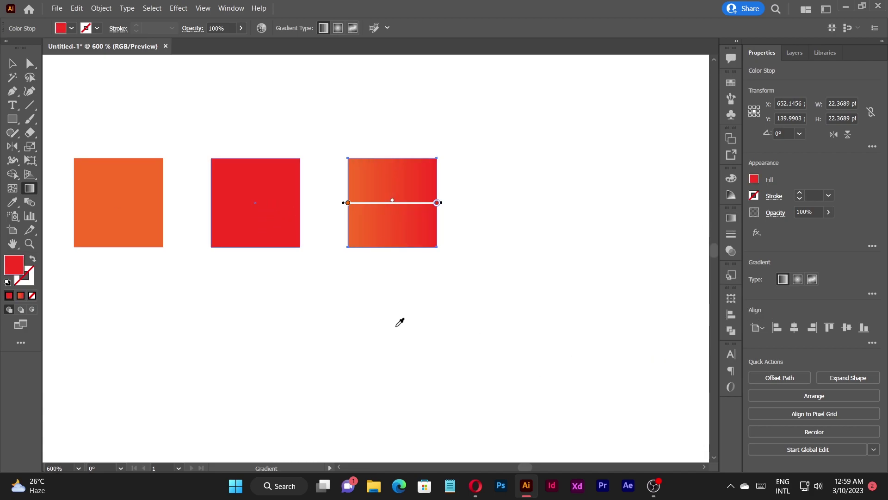
pyautogui.press('v')
pyautogui.click(479, 295)
# Duplicate the row of three squares twice downward at about 32 pt spacing to form a three-by-three grid
pyautogui.scroll(-3, 479, 293)
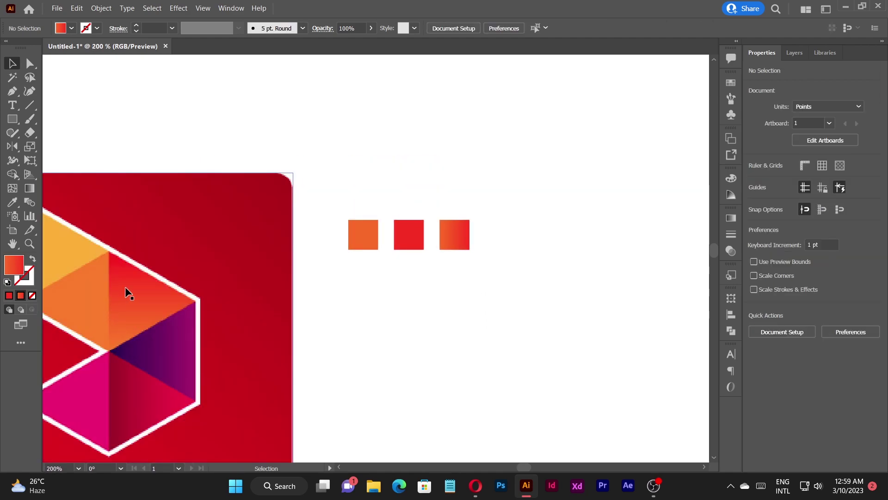
pyautogui.moveTo(334, 198); pyautogui.dragTo(520, 268)
pyautogui.keyDown('shift'); pyautogui.click(458, 236); pyautogui.keyUp('shift')
pyautogui.moveTo(354, 196); pyautogui.dragTo(470, 269)
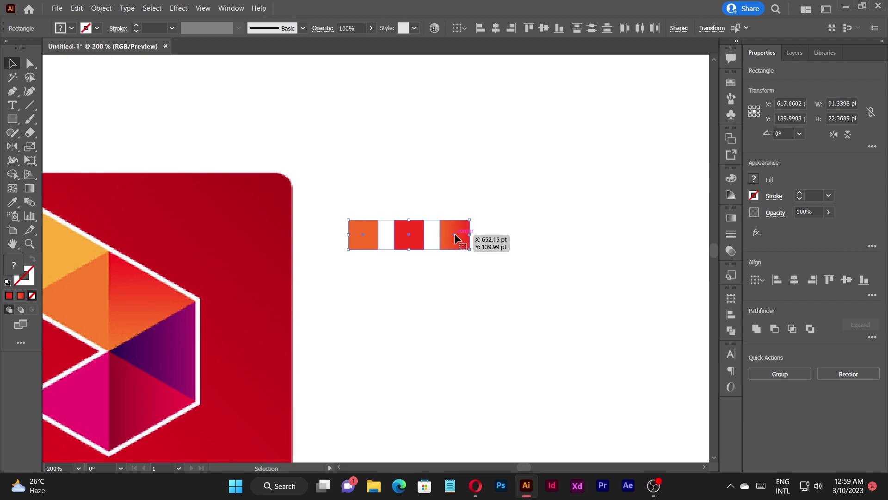
pyautogui.moveTo(454, 234); pyautogui.dragTo(454, 275)
pyautogui.hotkey('ctrl', 'd')
pyautogui.moveTo(545, 343); pyautogui.dragTo(557, 312)
pyautogui.click(547, 324)
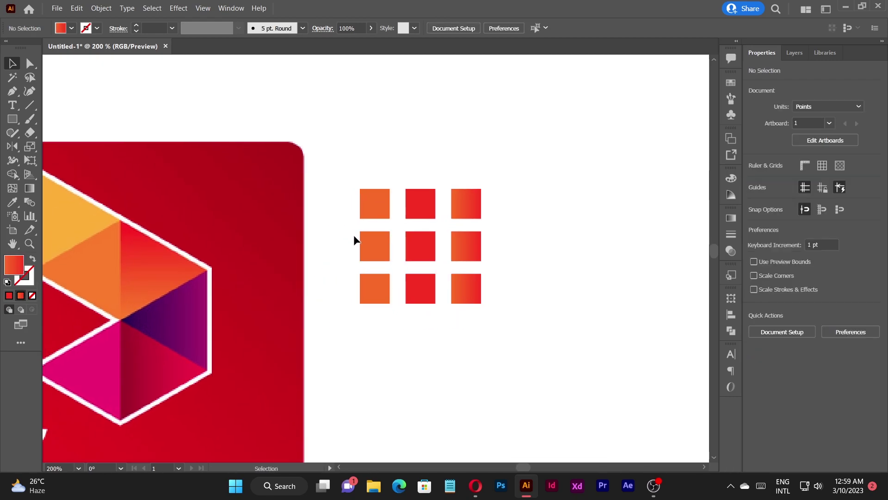
# Fill the middle row's first square with the bright purple sampled near the outer edge of the emblem's purple triangle
pyautogui.click(372, 244)
pyautogui.press('i')
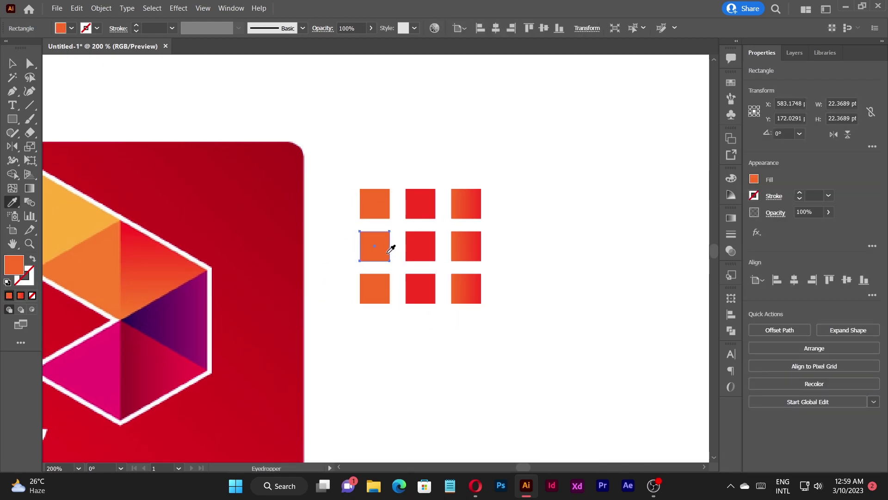
pyautogui.scroll(3, 273, 264)
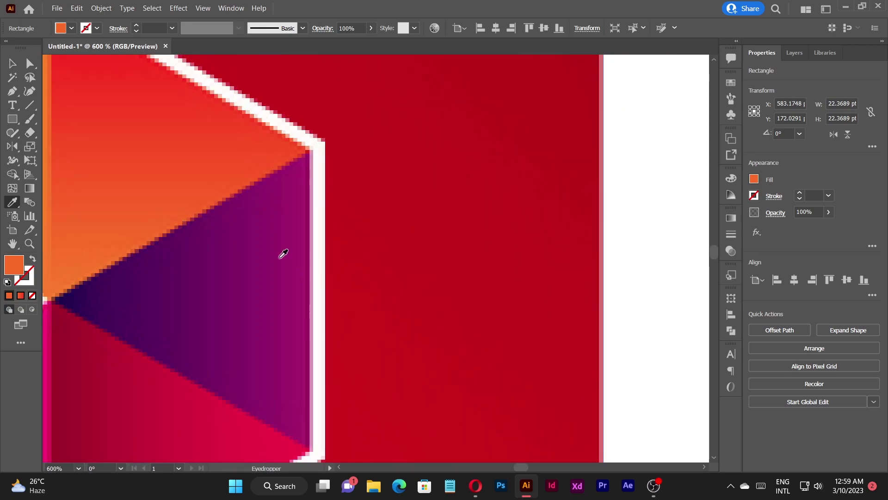
pyautogui.scroll(-1, 283, 253)
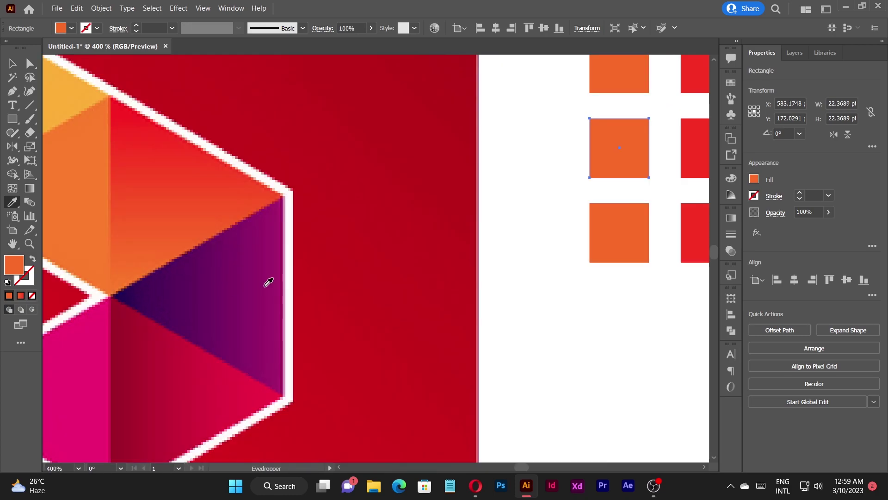
pyautogui.click(264, 262)
pyautogui.scroll(-1, 212, 289)
pyautogui.press('v')
pyautogui.click(486, 359)
# Fill the middle row's second square with the dark purple sampled near the inner tip of the emblem's purple triangle
pyautogui.click(587, 198)
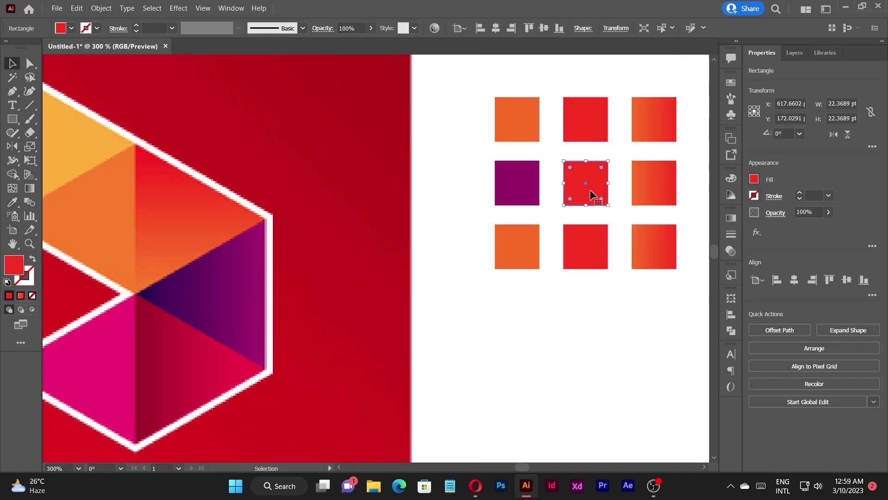
pyautogui.press('i')
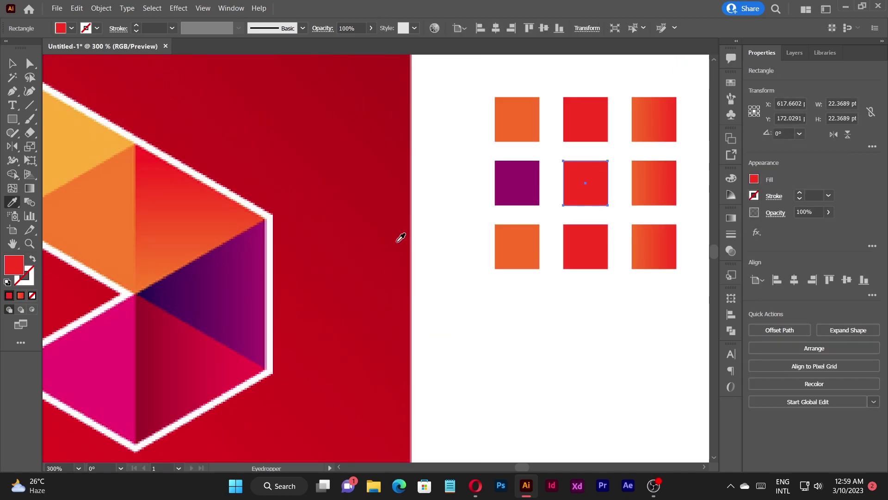
pyautogui.click(170, 291)
pyautogui.scroll(-2, 170, 291)
pyautogui.press('v')
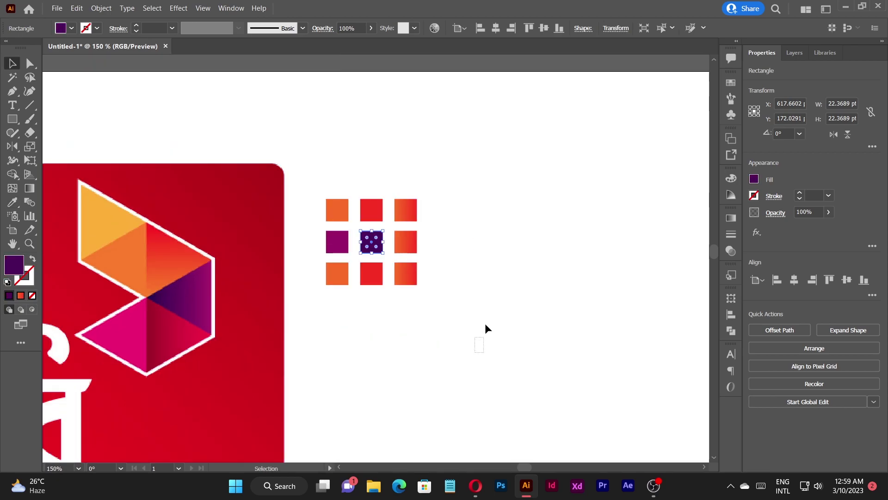
pyautogui.click(484, 333)
# Fill the bottom row's first square with the crimson sampled from the lighter side of the emblem's crimson gradient triangle
pyautogui.scroll(3, 391, 248)
pyautogui.scroll(-3, 452, 244)
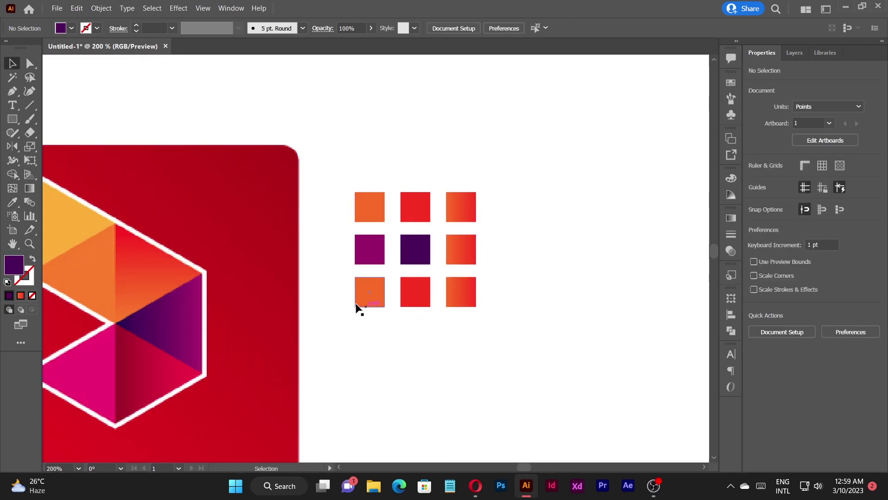
pyautogui.click(358, 303)
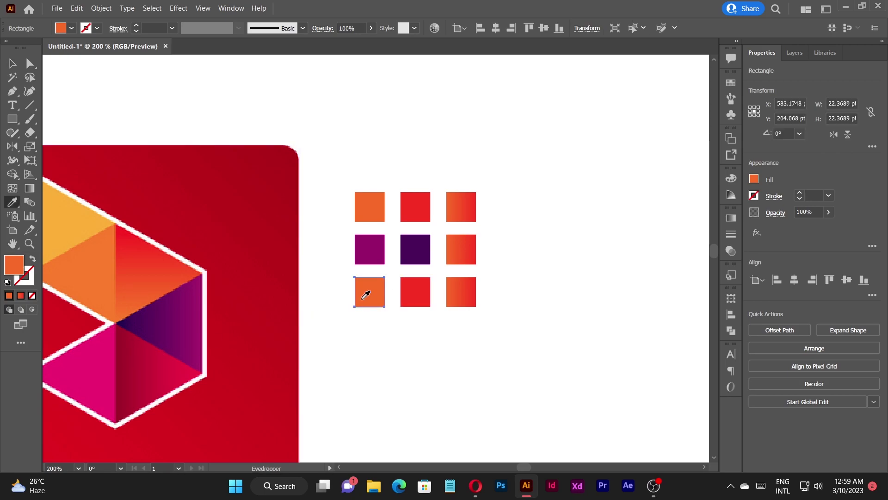
pyautogui.press('i')
pyautogui.scroll(3, 406, 277)
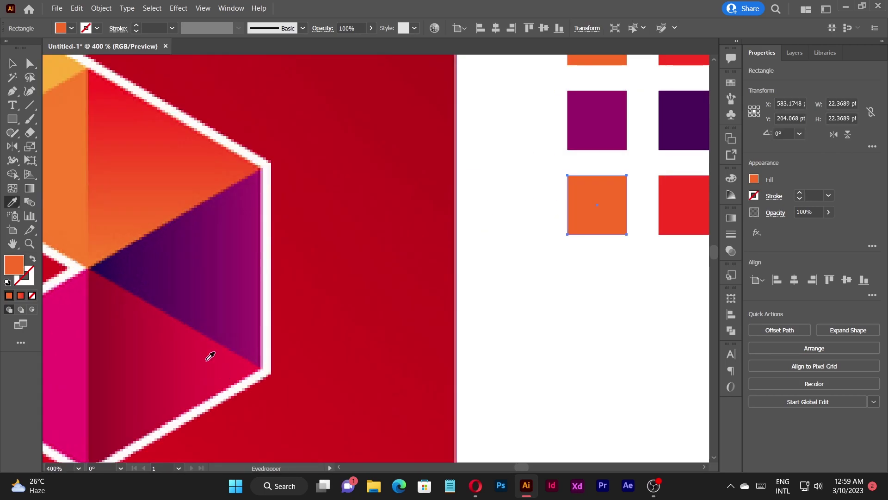
pyautogui.click(206, 353)
pyautogui.scroll(-1, 206, 354)
pyautogui.press('v')
pyautogui.click(511, 373)
# Fill the bottom row's second square with the dark maroon sampled from the darker side of the emblem's crimson triangle
pyautogui.click(564, 247)
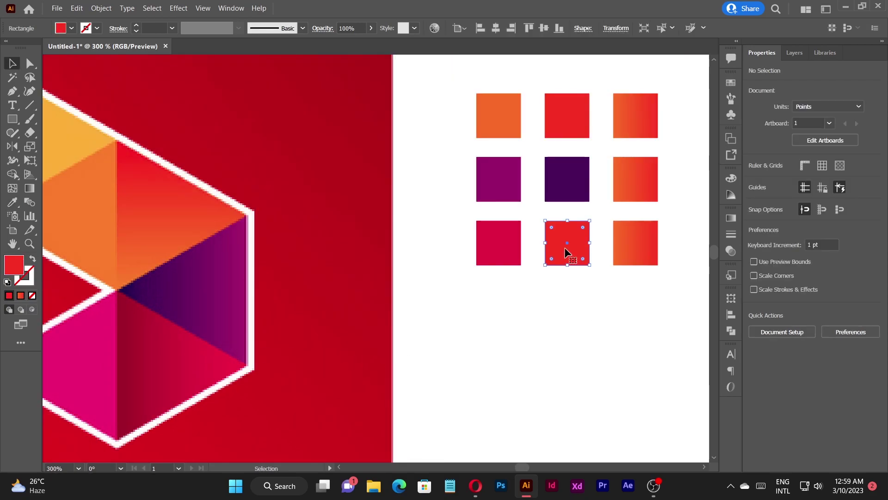
pyautogui.press('i')
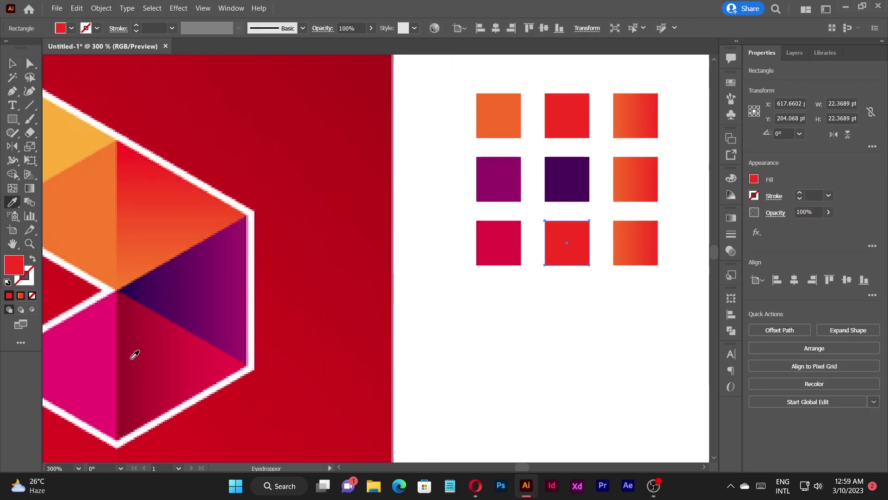
pyautogui.click(170, 319)
pyautogui.press('v')
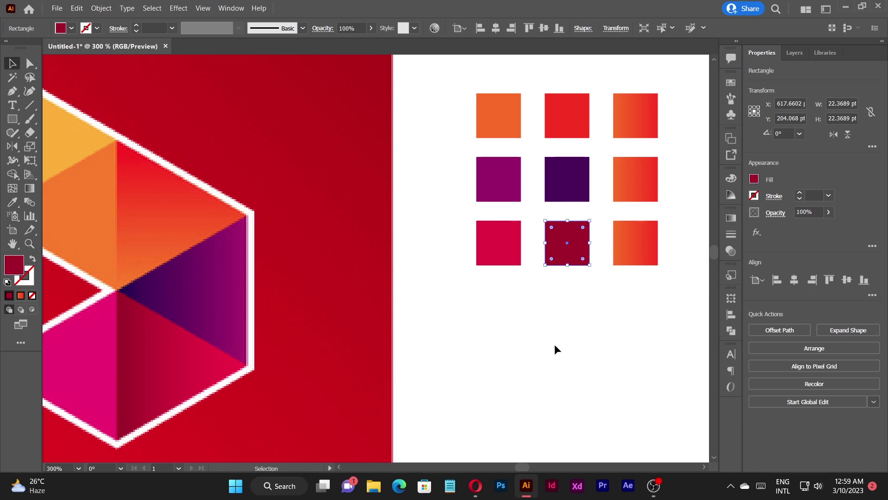
pyautogui.click(553, 350)
# Set the starting gradient stop of the middle row's third square to the bright purple of that row's first square
pyautogui.hscroll(3, 500, 360)
pyautogui.scroll(2, 494, 229)
pyautogui.moveTo(493, 226); pyautogui.dragTo(485, 259)
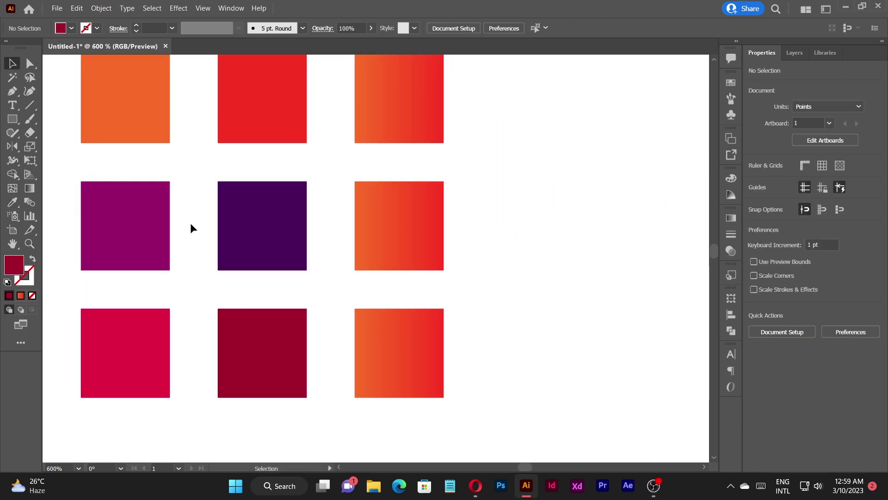
pyautogui.click(419, 249)
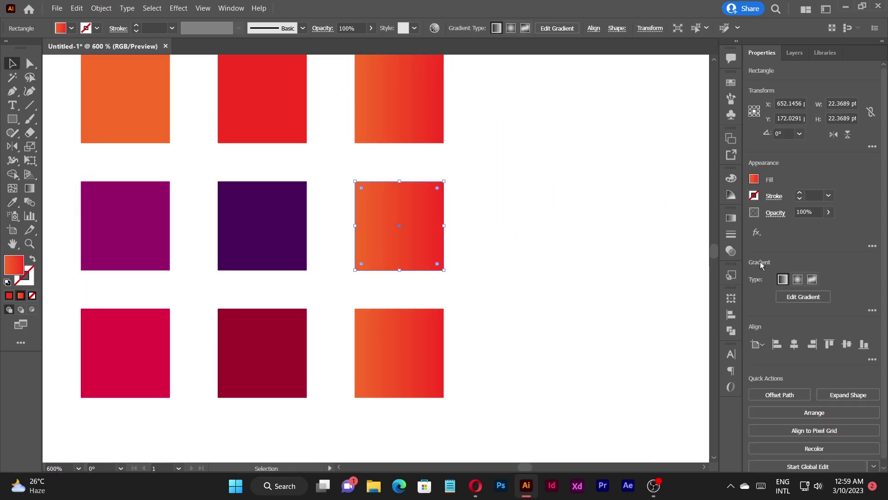
pyautogui.click(731, 218)
pyautogui.doubleClick(583, 321)
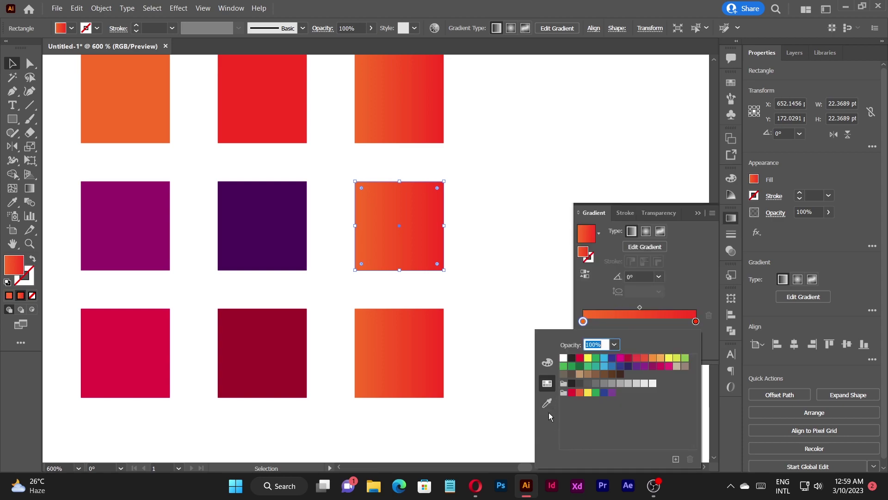
pyautogui.click(547, 403)
pyautogui.click(141, 212)
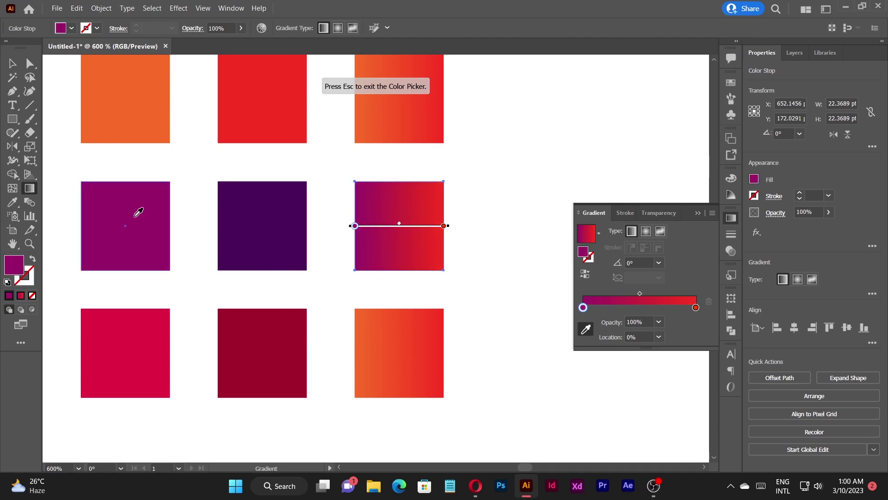
# Set the ending gradient stop of the middle row's third square to the adjacent dark purple and deselect it
pyautogui.doubleClick(696, 308)
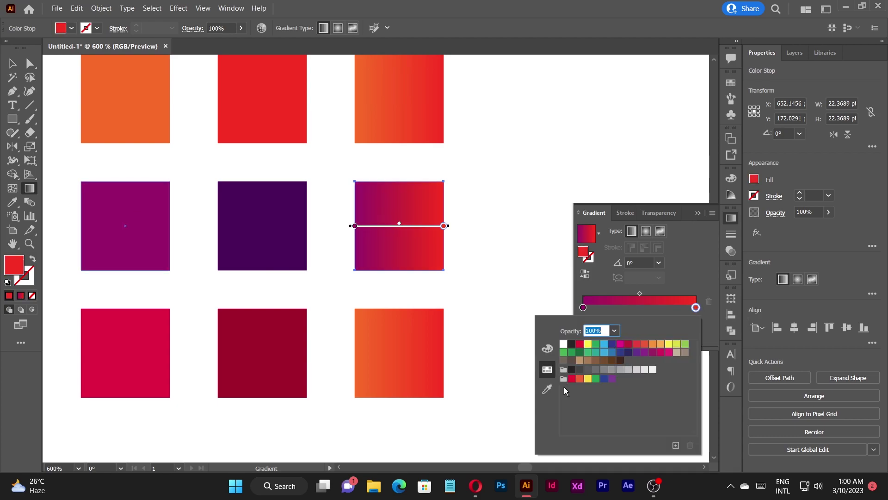
pyautogui.click(546, 391)
pyautogui.click(278, 241)
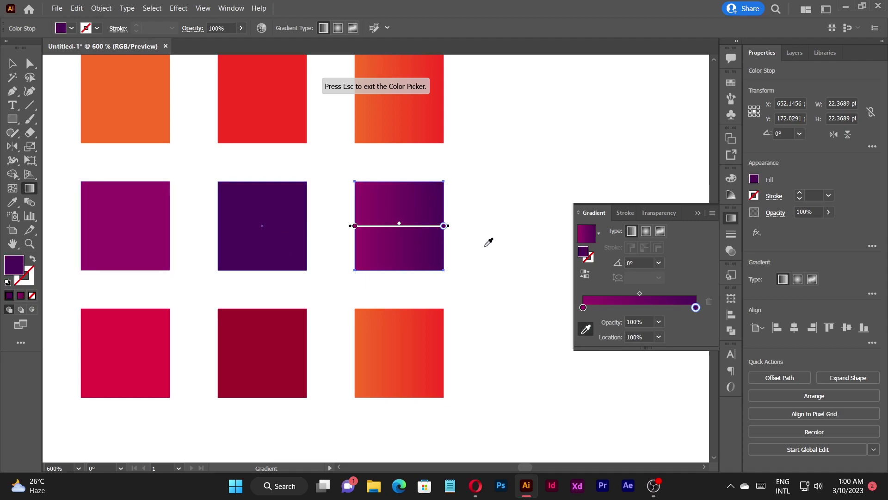
pyautogui.press('v')
pyautogui.click(494, 218)
# Set the starting gradient stop of the bottom row's third square to the crimson of that row's first square
pyautogui.click(403, 315)
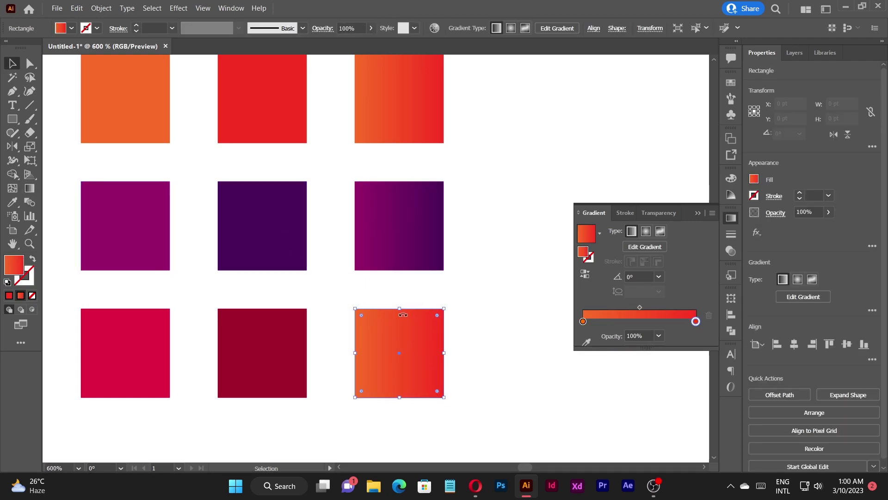
pyautogui.doubleClick(584, 321)
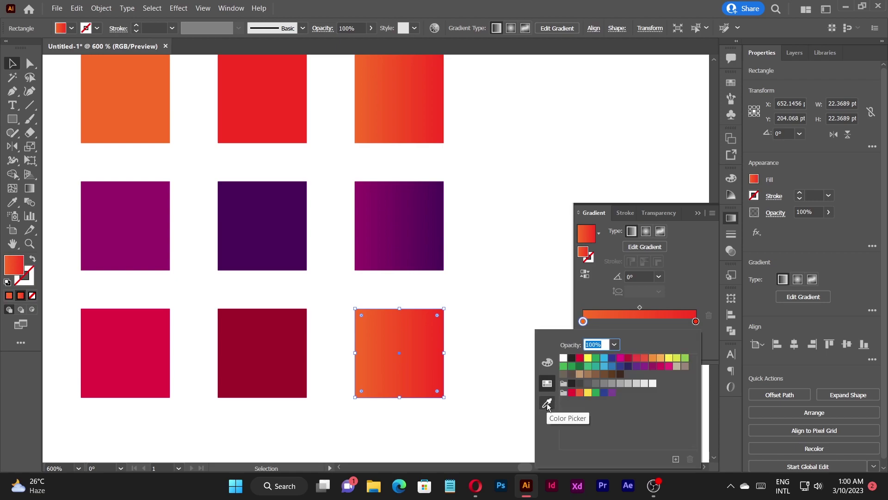
pyautogui.click(547, 406)
pyautogui.click(111, 341)
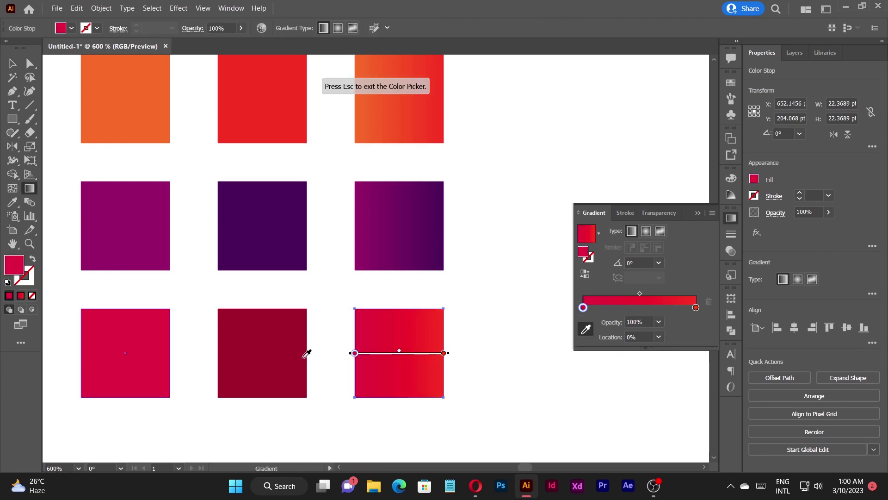
# Set the ending gradient stop of the bottom row's third square to the adjacent dark maroon, deselect it and close the gradient settings
pyautogui.doubleClick(695, 307)
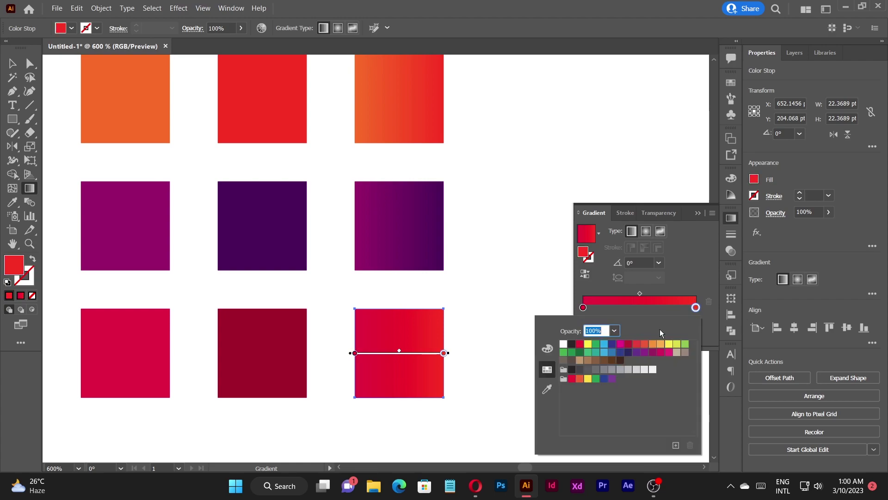
pyautogui.click(547, 388)
pyautogui.click(301, 346)
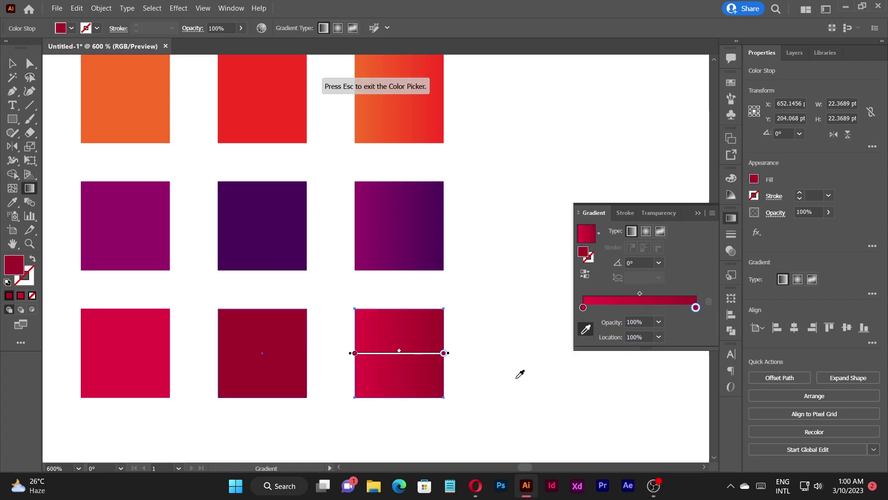
pyautogui.press('v')
pyautogui.click(541, 353)
pyautogui.click(736, 218)
# Scale all nine color squares down together proportionally around their common center and deselect them
pyautogui.scroll(-5, 504, 263)
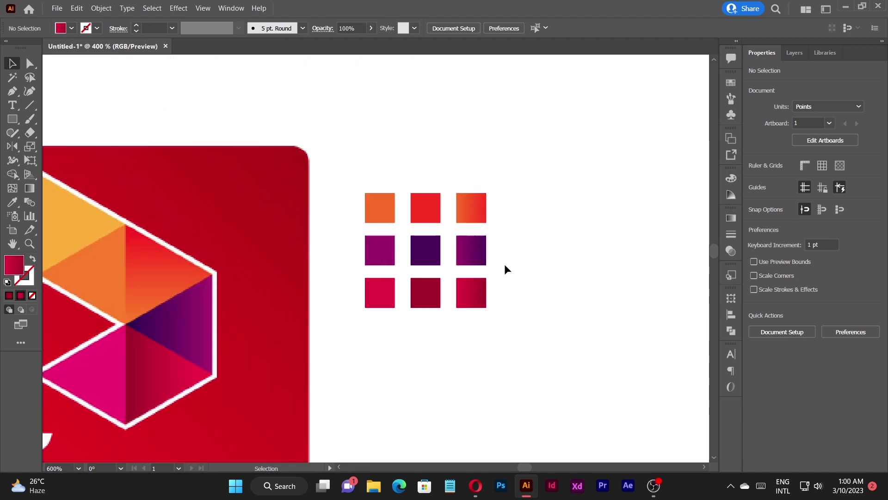
pyautogui.moveTo(341, 169); pyautogui.dragTo(517, 321)
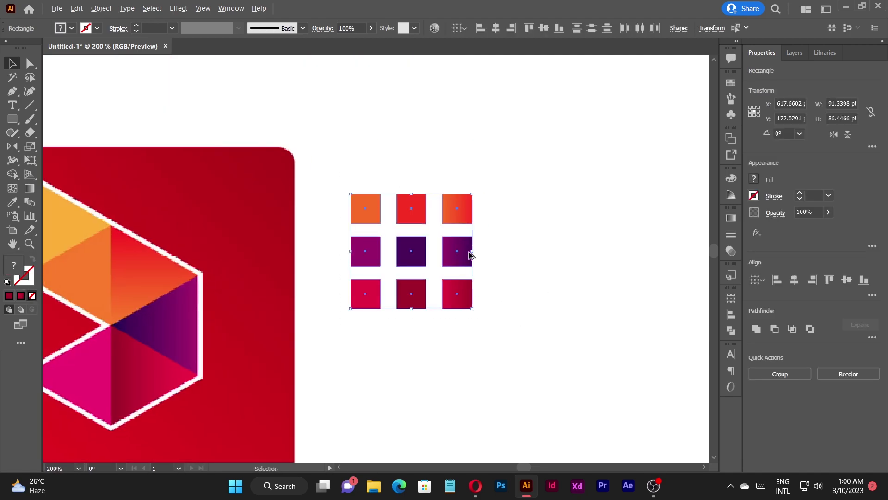
pyautogui.moveTo(475, 251); pyautogui.dragTo(457, 252)
pyautogui.click(442, 237)
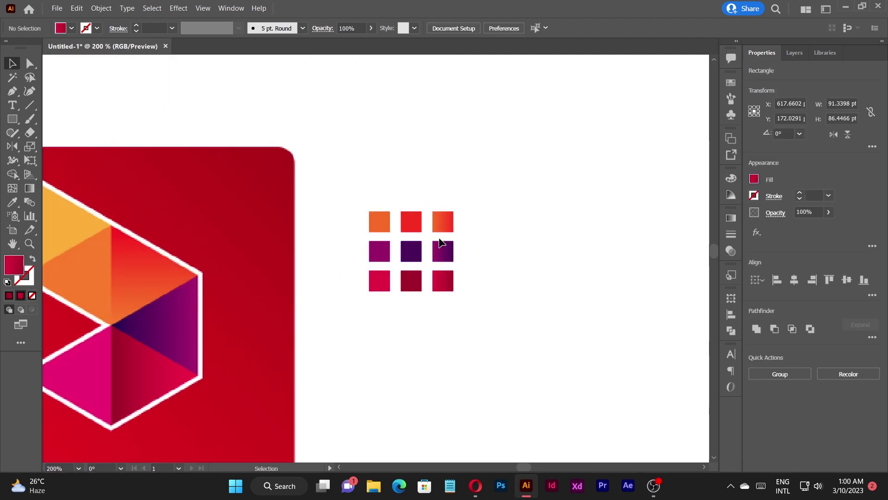
# Compare the color squares with the gradient triangles of the emblem in the reference image
pyautogui.scroll(-2, 443, 213)
pyautogui.scroll(3, 441, 264)
pyautogui.scroll(-1, 370, 130)
pyautogui.scroll(4, 383, 178)
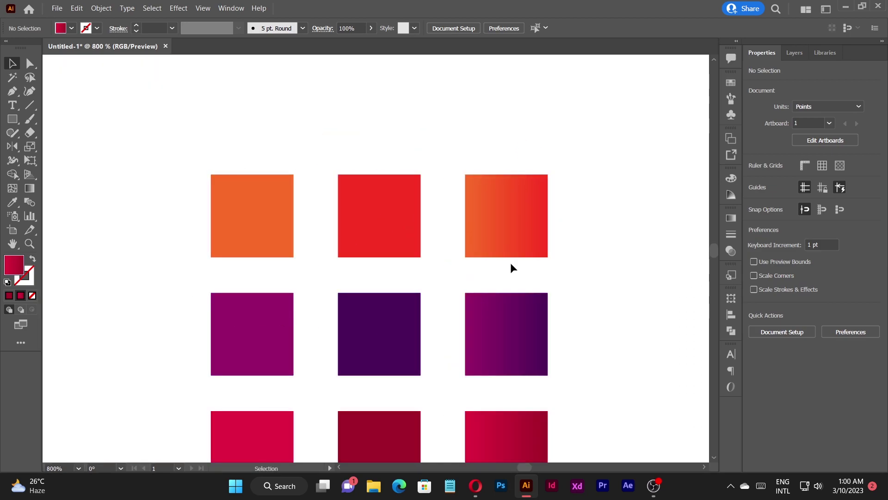
pyautogui.scroll(-2, 509, 266)
pyautogui.scroll(-3, 458, 251)
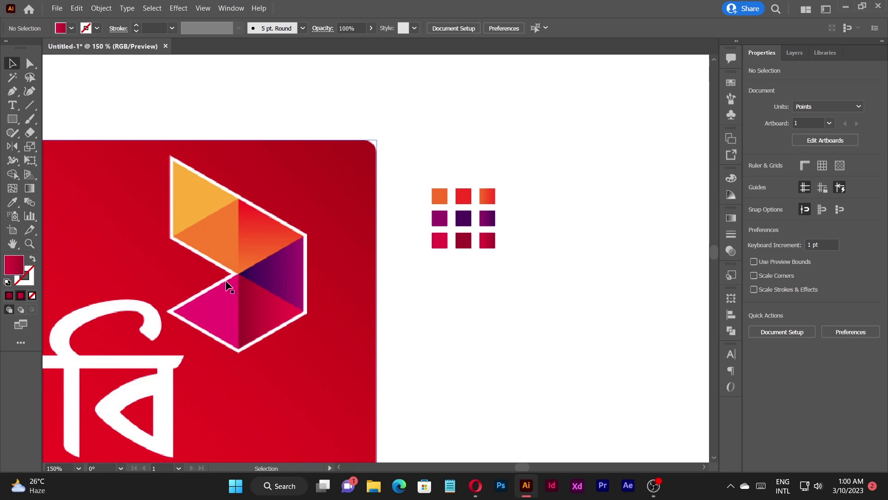
pyautogui.scroll(1, 275, 250)
pyautogui.scroll(2, 276, 323)
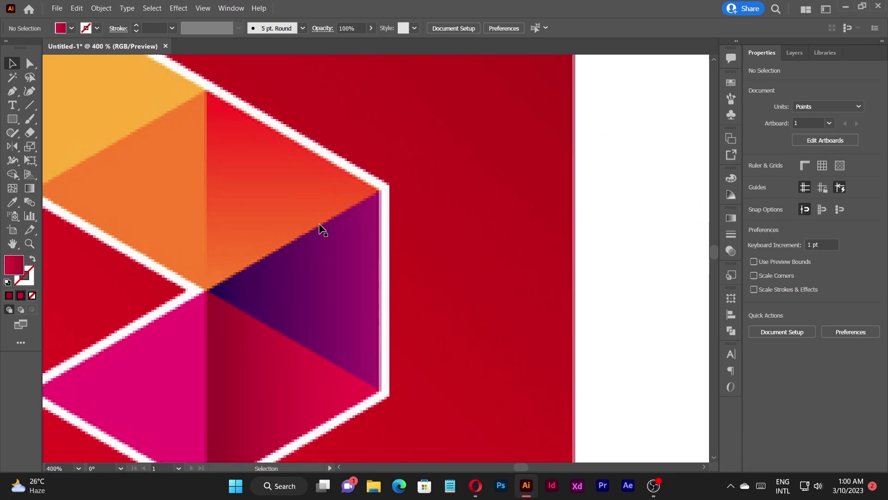
pyautogui.scroll(-1, 318, 228)
pyautogui.moveTo(331, 242); pyautogui.dragTo(363, 239)
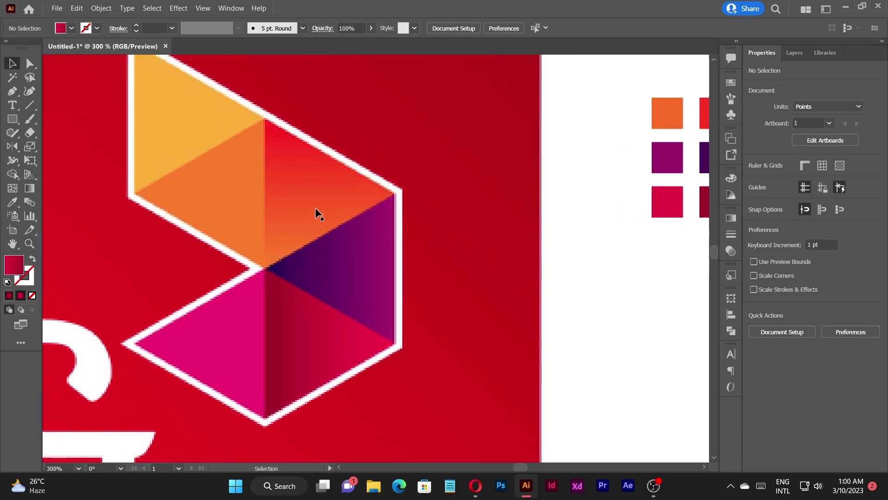
pyautogui.scroll(-1, 314, 250)
pyautogui.moveTo(328, 289); pyautogui.dragTo(345, 267)
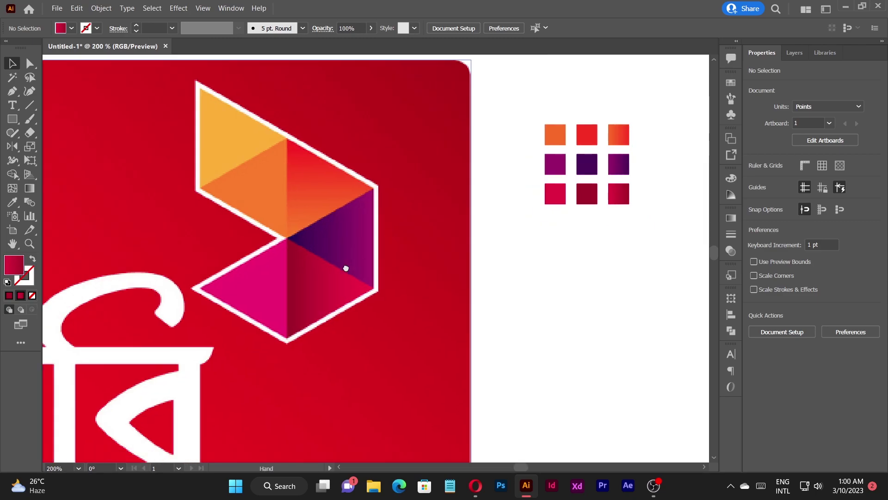
pyautogui.scroll(-2, 451, 257)
pyautogui.moveTo(517, 320); pyautogui.dragTo(486, 309)
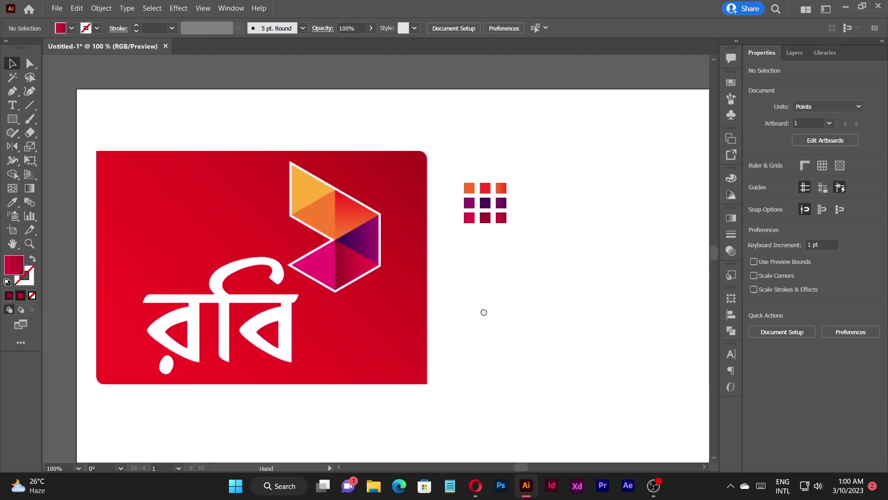
pyautogui.scroll(2, 317, 201)
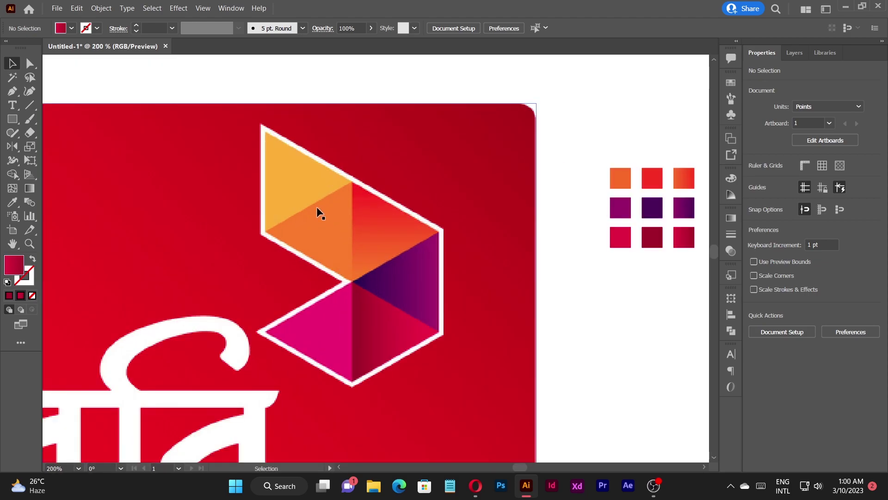
# Move the reference image off the artboard onto the empty pasteboard to its left
pyautogui.scroll(-2, 313, 207)
pyautogui.moveTo(431, 351); pyautogui.dragTo(168, 223)
pyautogui.scroll(-2, 364, 249)
pyautogui.scroll(2, 148, 209)
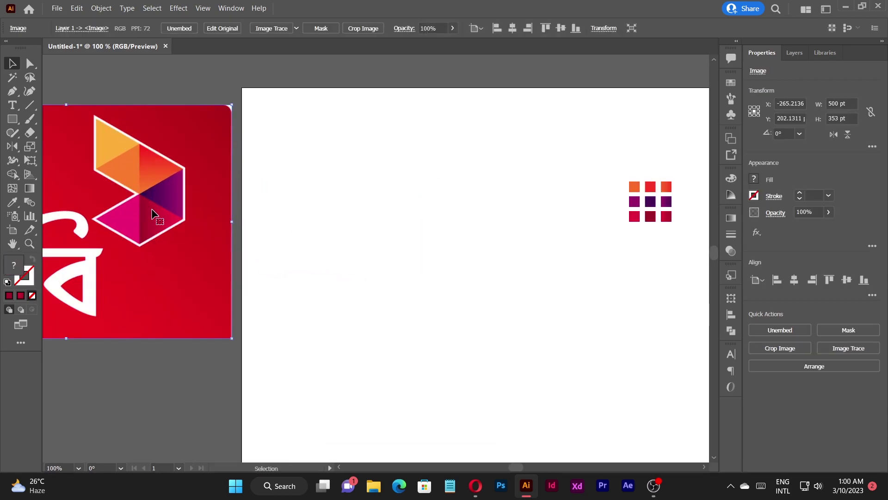
pyautogui.scroll(4, 148, 209)
pyautogui.scroll(-1, 201, 101)
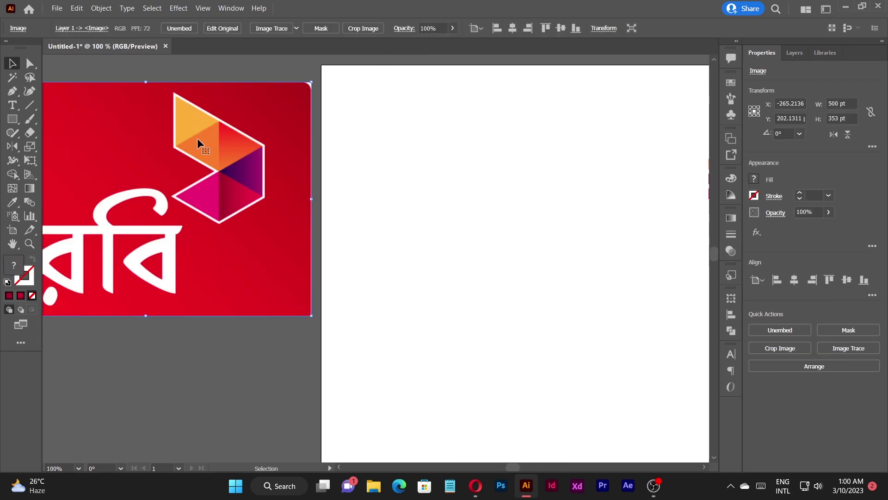
pyautogui.scroll(-3, 418, 234)
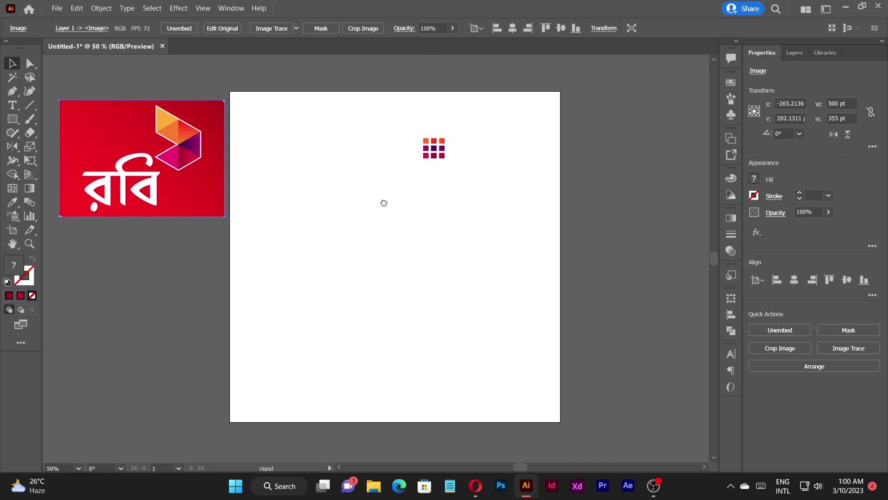
pyautogui.moveTo(384, 203); pyautogui.dragTo(384, 218)
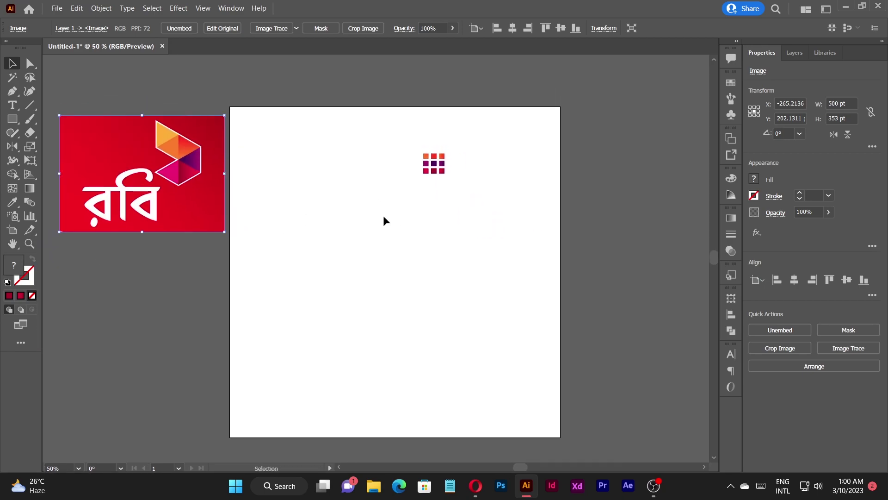
# Draw a hexagon about 253 by 219 pt below the color squares and rotate it 90° clockwise so a corner points up
pyautogui.click(14, 119)
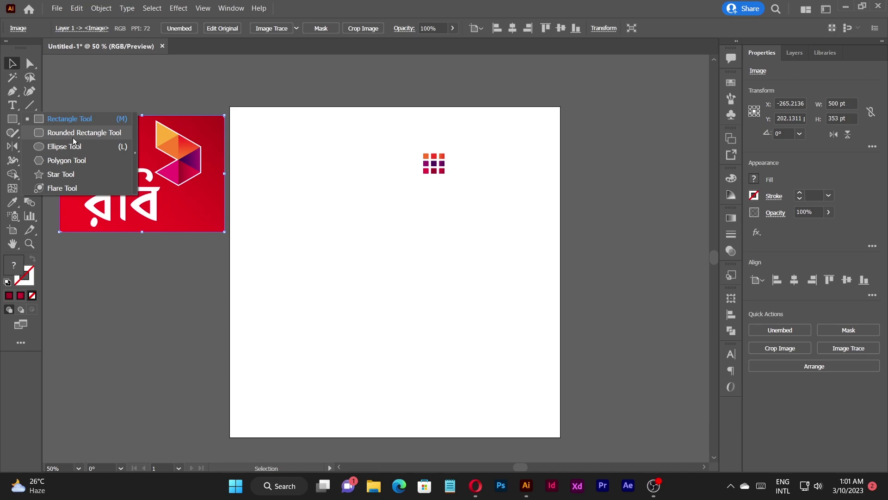
pyautogui.click(79, 162)
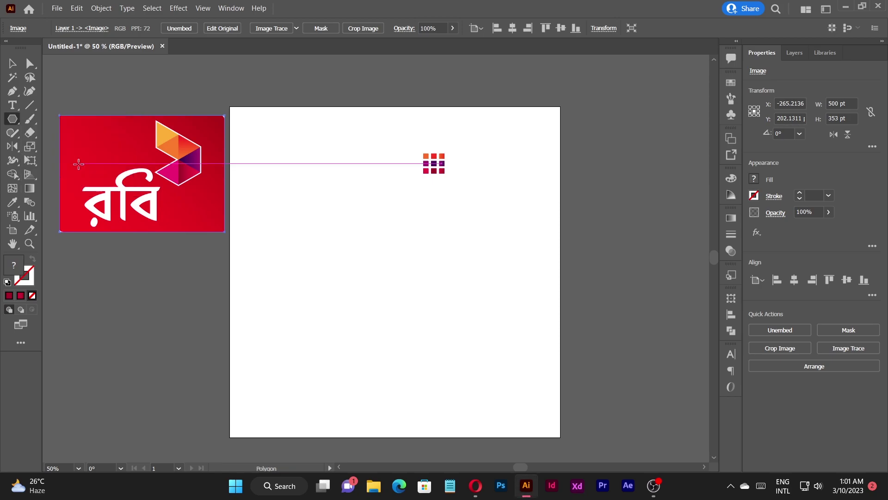
pyautogui.moveTo(387, 274); pyautogui.dragTo(423, 296)
pyautogui.scroll(1, 441, 286)
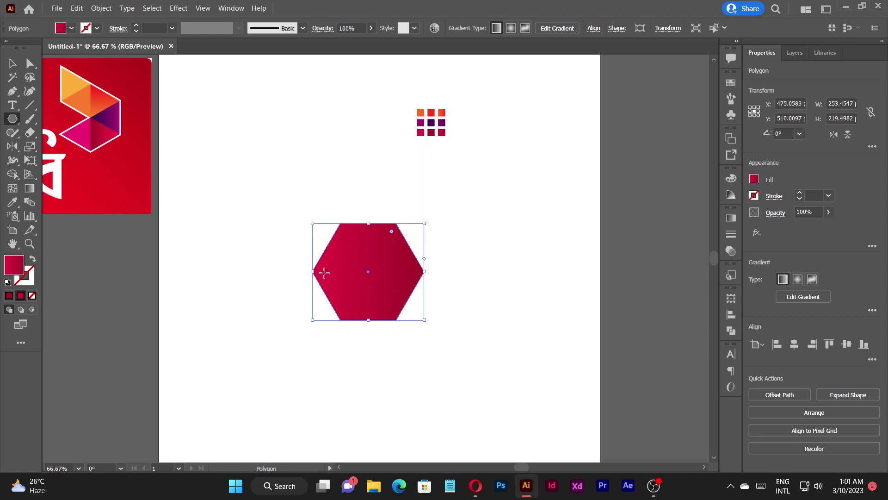
pyautogui.press('v')
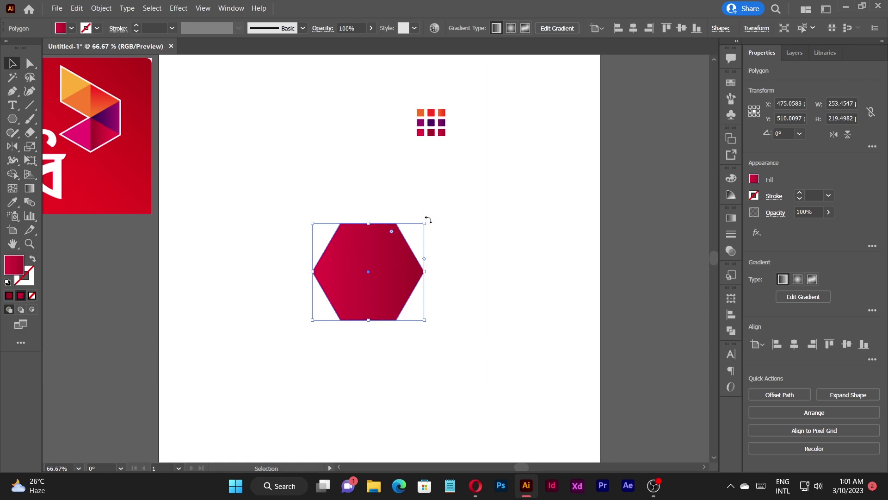
pyautogui.moveTo(428, 219); pyautogui.dragTo(437, 345)
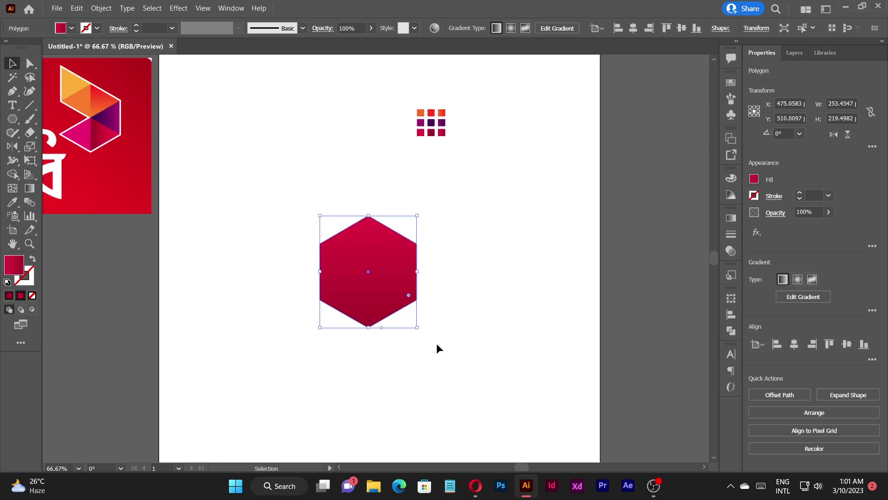
pyautogui.scroll(3, 398, 276)
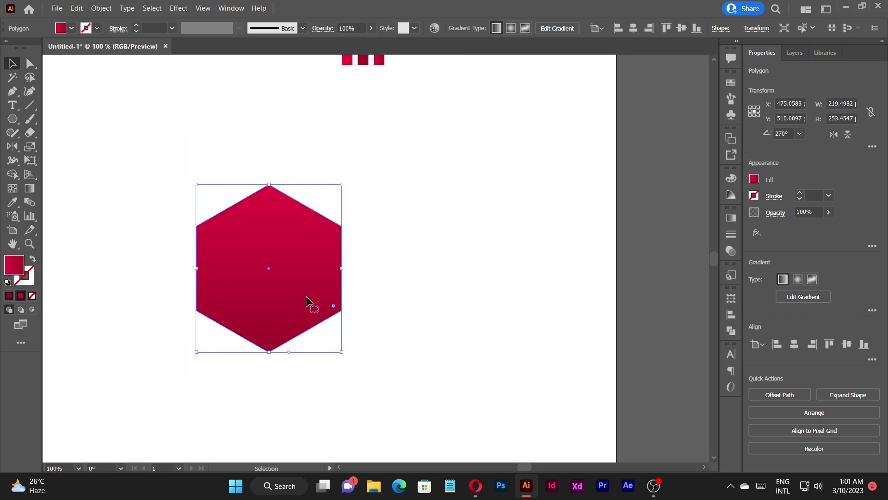
# Fill the hexagon with the dark gray sampled from the pasteboard and deselect it
pyautogui.press('i')
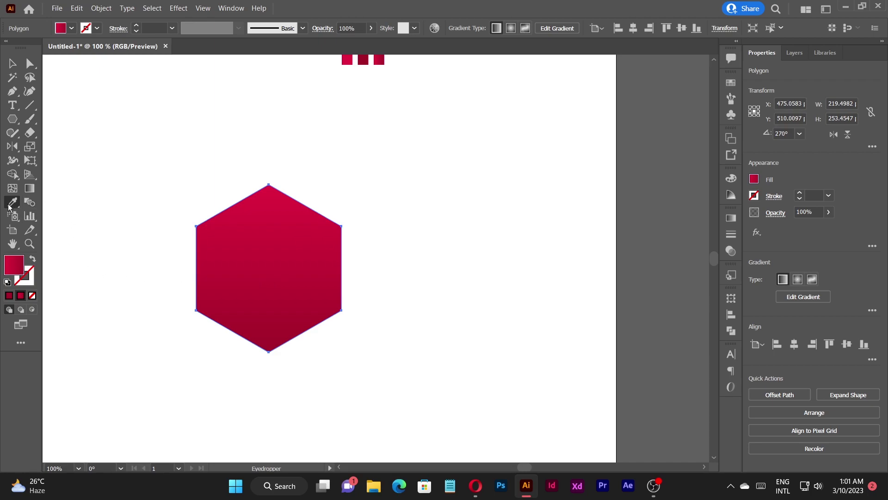
pyautogui.click(677, 222)
pyautogui.press('v')
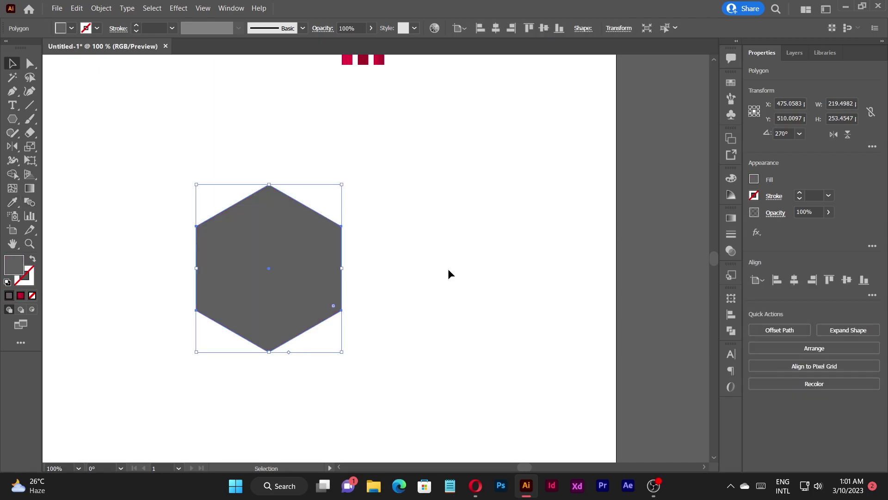
pyautogui.click(447, 268)
# Examine the gray hexagon's outline and compare it with the emblem in the reference image
pyautogui.scroll(-3, 429, 265)
pyautogui.moveTo(428, 266); pyautogui.dragTo(486, 248)
pyautogui.scroll(4, 401, 271)
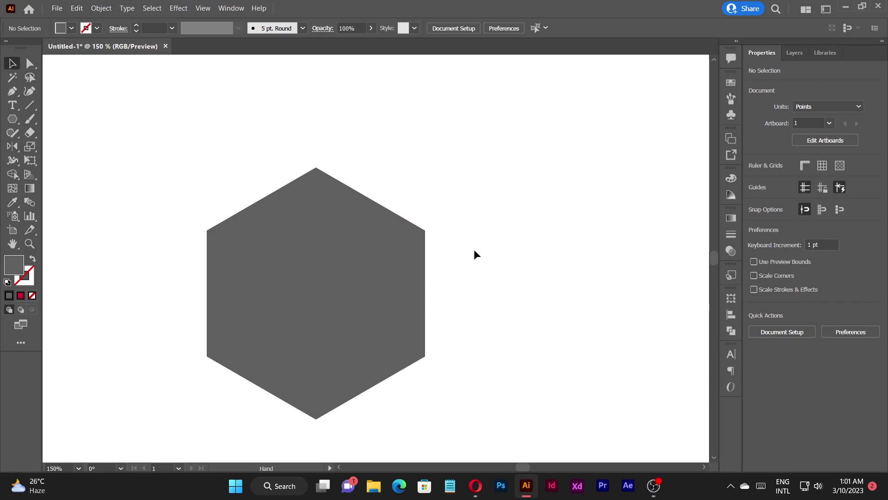
pyautogui.moveTo(298, 138); pyautogui.dragTo(332, 175)
pyautogui.moveTo(172, 159); pyautogui.dragTo(521, 432)
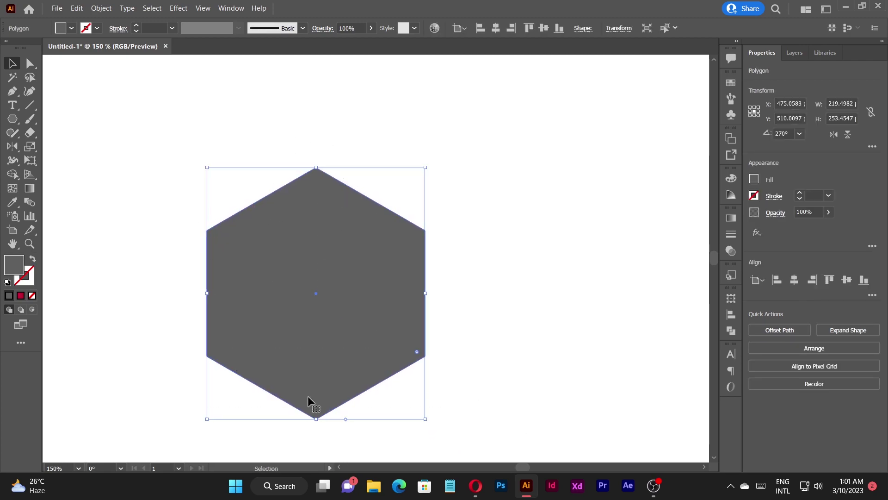
pyautogui.click(478, 270)
pyautogui.scroll(-2, 376, 270)
pyautogui.moveTo(446, 301); pyautogui.dragTo(418, 300)
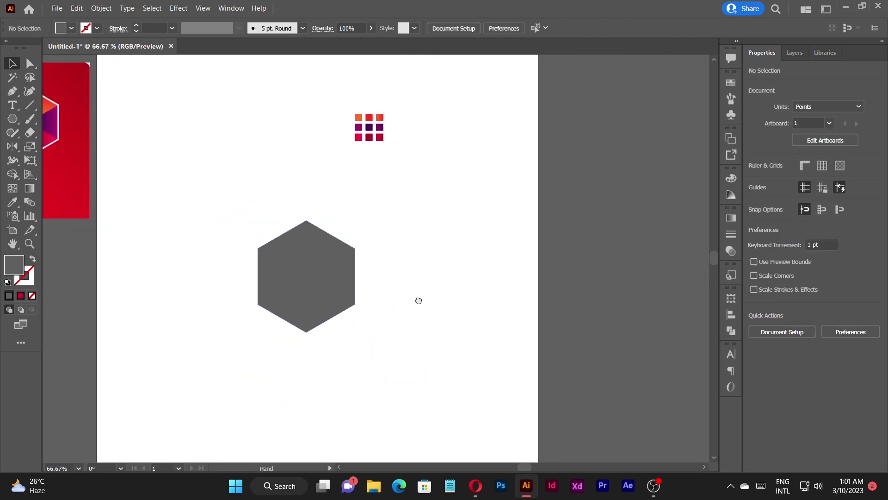
pyautogui.scroll(2, 374, 306)
pyautogui.hscroll(-2, 438, 319)
pyautogui.scroll(-3, 463, 331)
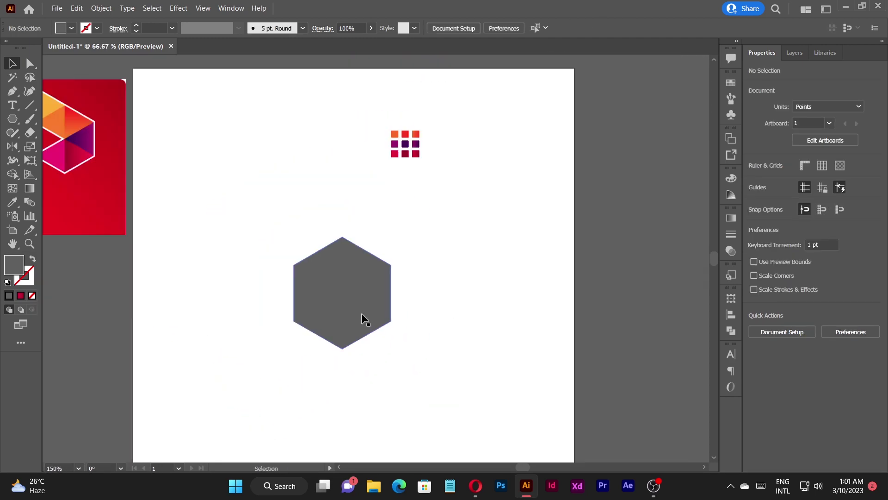
# Draw a straight vertical path with the Pen tool from the hexagon's top corner to its bottom corner
pyautogui.scroll(3, 373, 306)
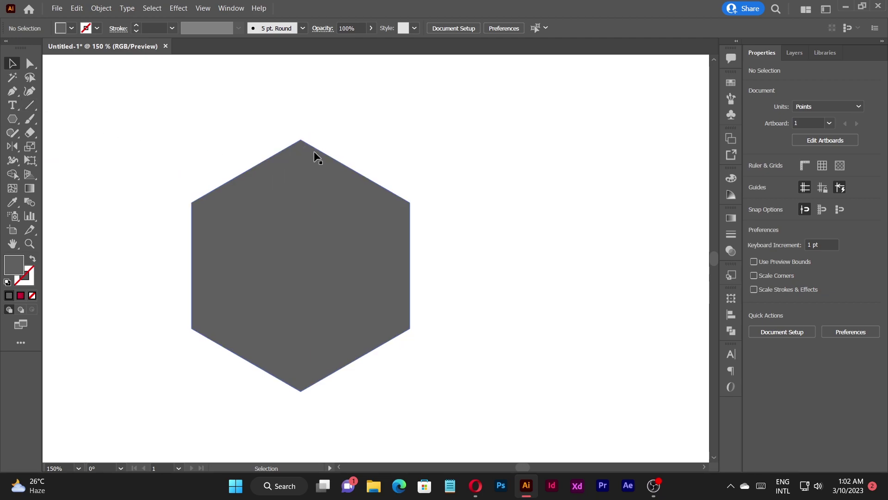
pyautogui.press('p')
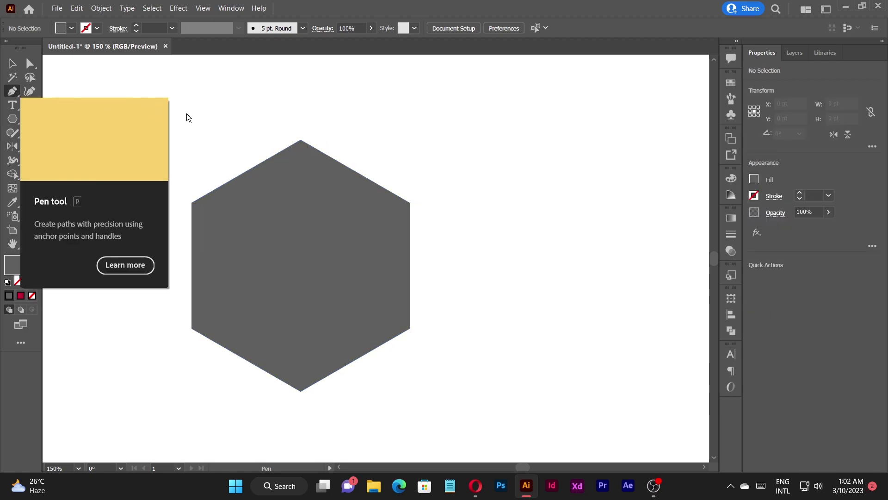
pyautogui.click(300, 139)
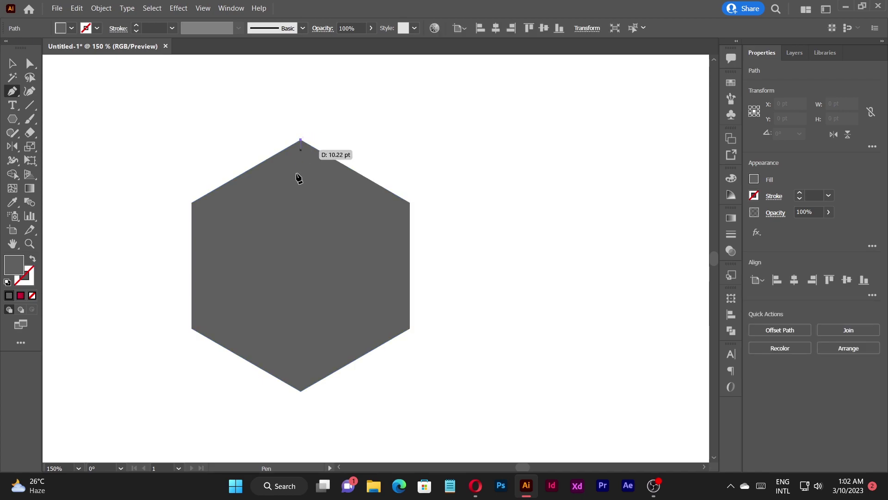
pyautogui.click(301, 391)
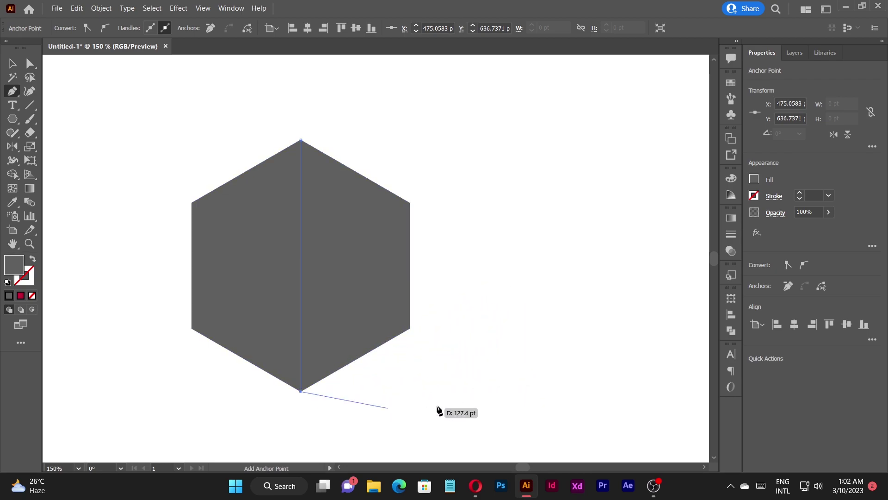
# Draw two crossing diagonal paths with the Pen tool, each joining opposite side corners of the hexagon, and deselect them
pyautogui.press('alt')
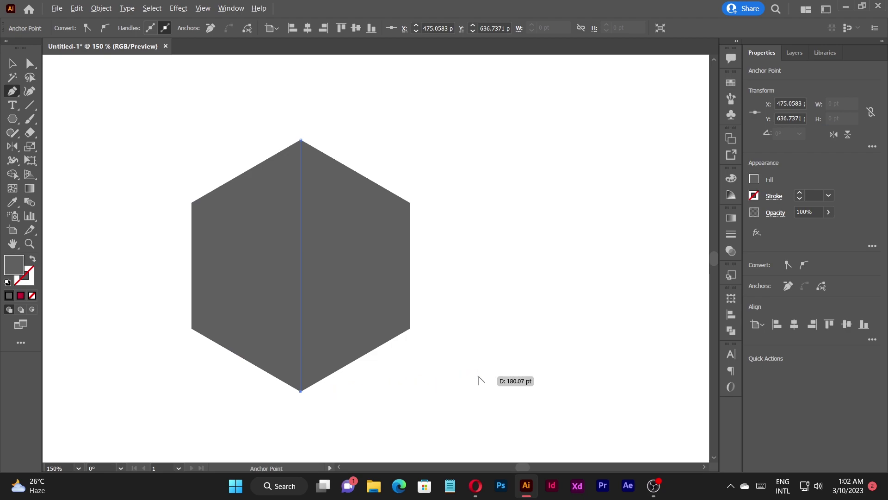
pyautogui.click(192, 203)
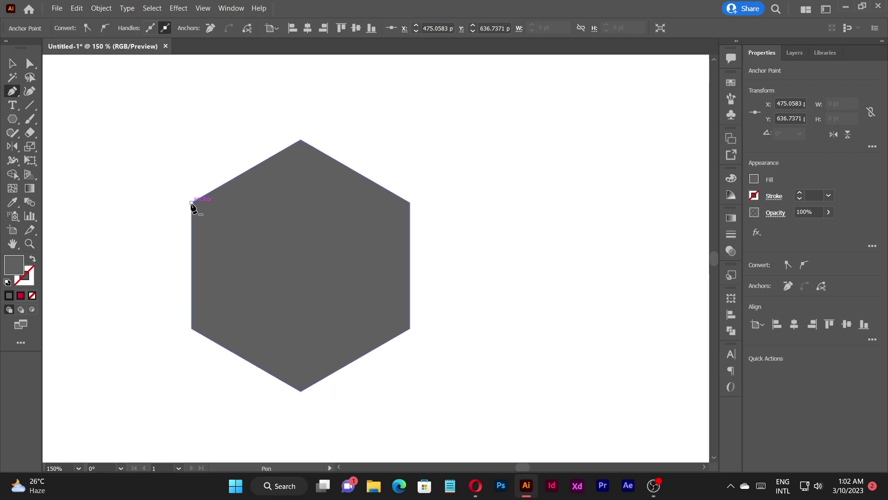
pyautogui.click(410, 329)
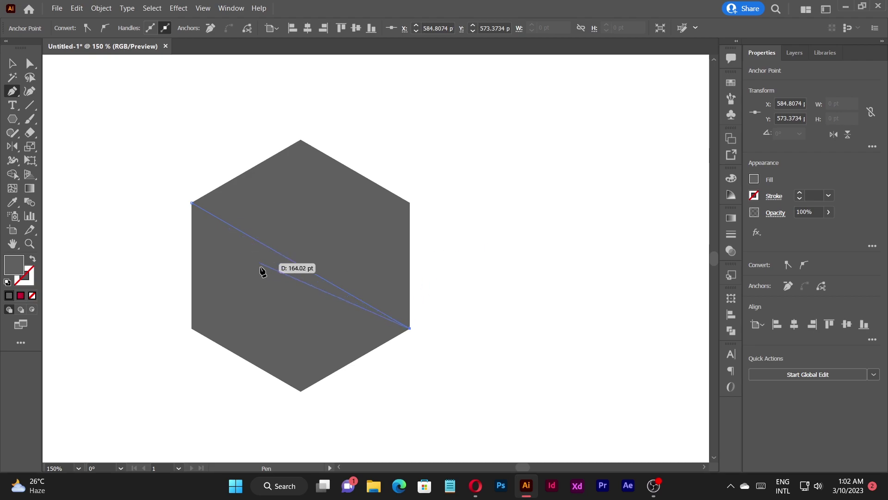
pyautogui.press('alt')
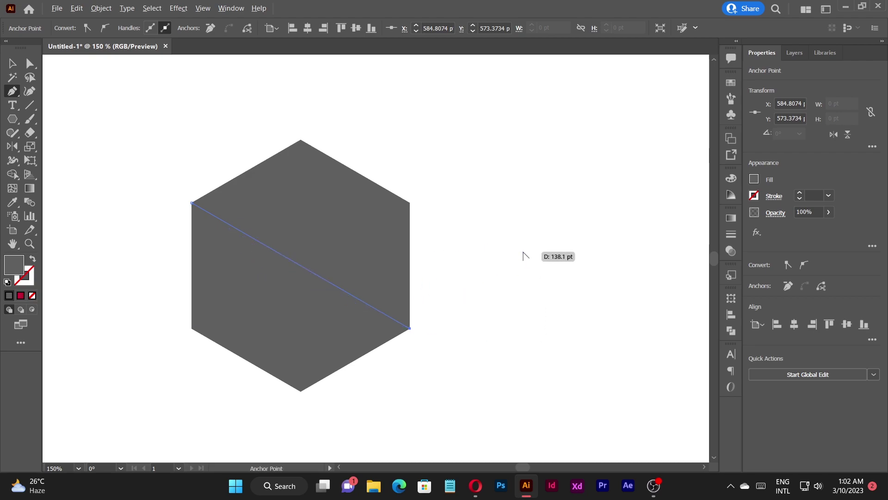
pyautogui.click(410, 202)
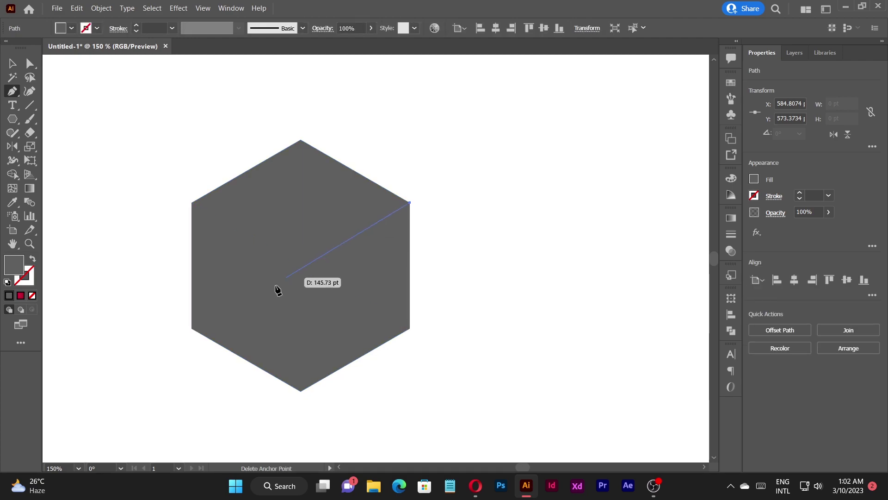
pyautogui.click(192, 328)
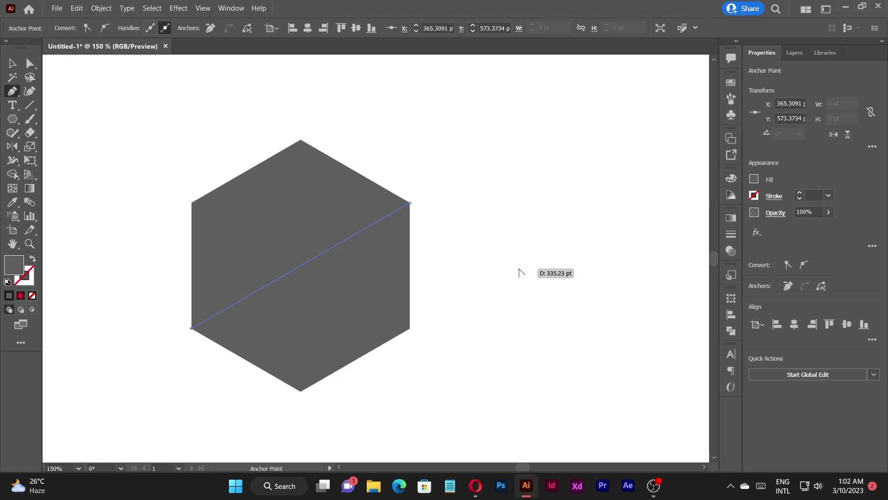
pyautogui.press('v')
pyautogui.click(518, 231)
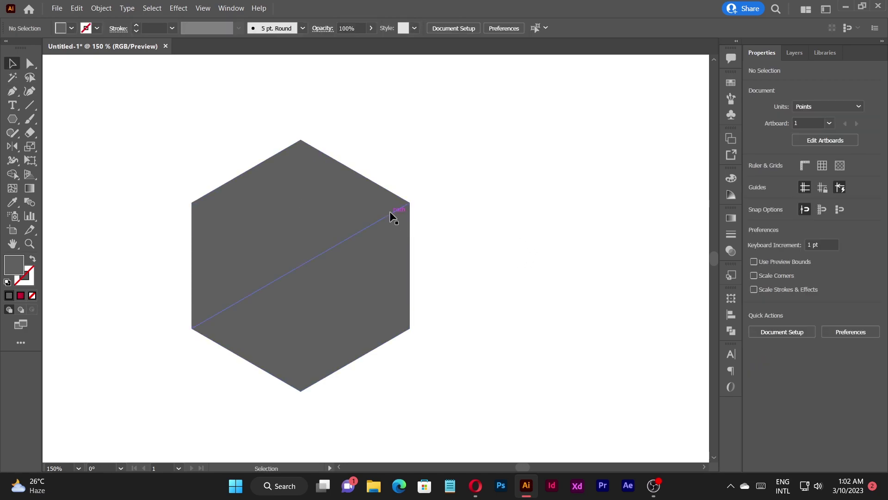
# Divide the hexagon along its three crossing paths into six separate triangles with the Shape Builder tool, and deselect them
pyautogui.moveTo(115, 122); pyautogui.dragTo(503, 412)
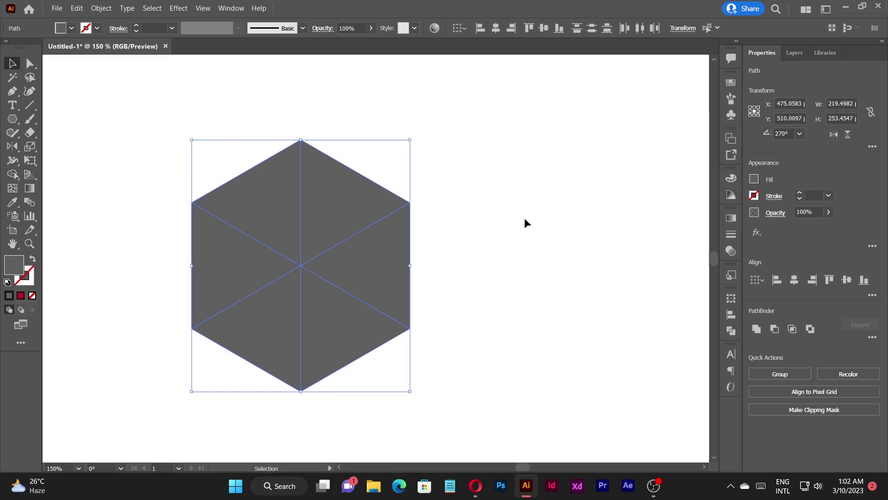
pyautogui.hotkey('shift', 'm')
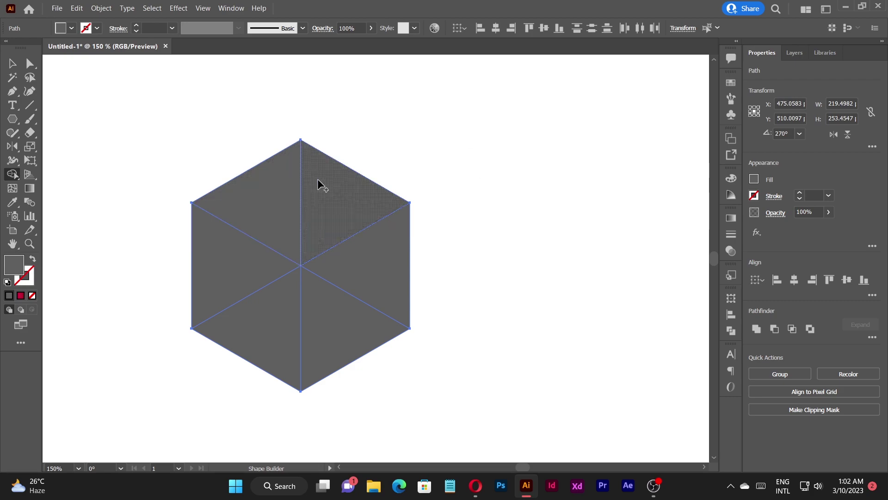
pyautogui.click(349, 205)
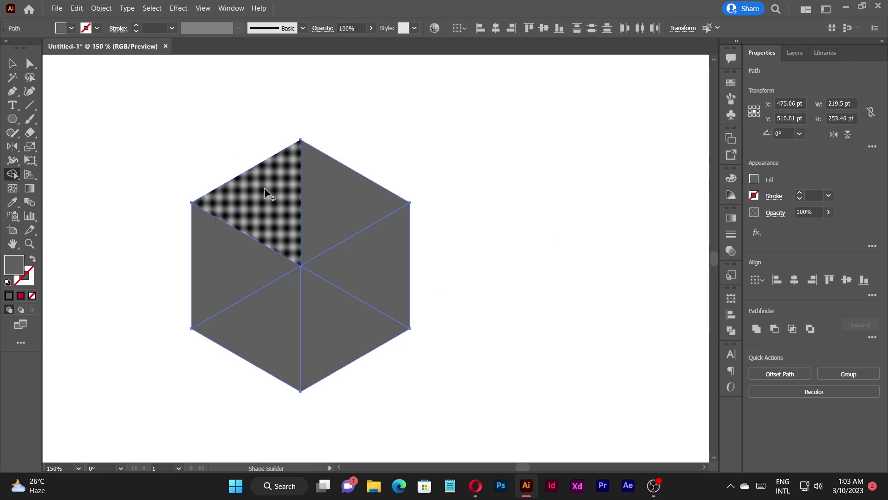
pyautogui.press('v')
pyautogui.click(444, 252)
# Try moving individual triangles out of the hexagon to test the division, and undo each of the moves
pyautogui.moveTo(377, 260); pyautogui.dragTo(497, 246)
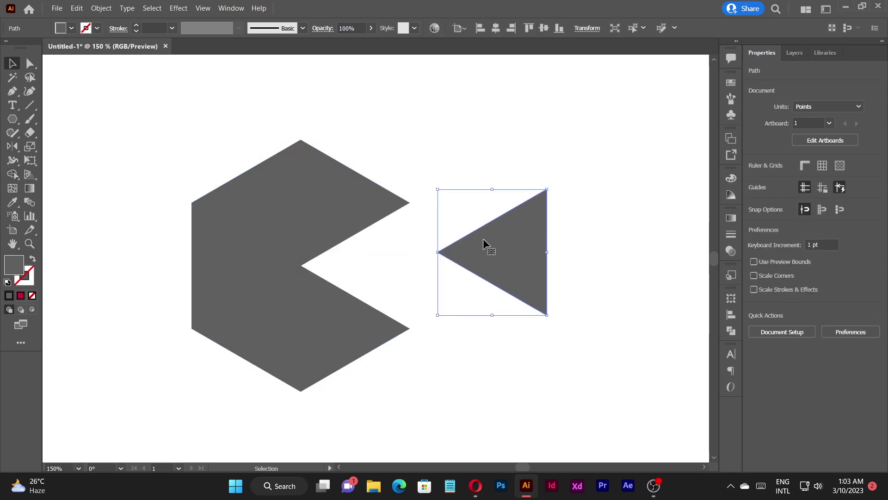
pyautogui.hotkey('ctrl', 'z')
pyautogui.moveTo(333, 197); pyautogui.dragTo(367, 148)
pyautogui.moveTo(265, 202); pyautogui.dragTo(264, 153)
pyautogui.moveTo(228, 265); pyautogui.dragTo(195, 222)
pyautogui.hotkey('ctrl', 'z')
pyautogui.hotkey('ctrl', 'z')
pyautogui.hotkey('ctrl', 'z')
pyautogui.click(529, 291)
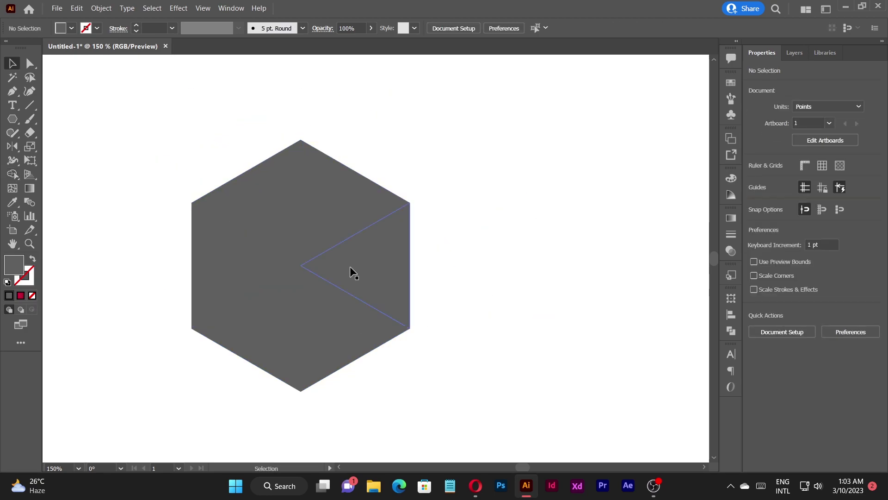
pyautogui.moveTo(491, 253); pyautogui.dragTo(526, 252)
# Try moving the hexagon's left triangle straight up by one side length to extend the upper right edge, and undo the move
pyautogui.scroll(-3, 334, 262)
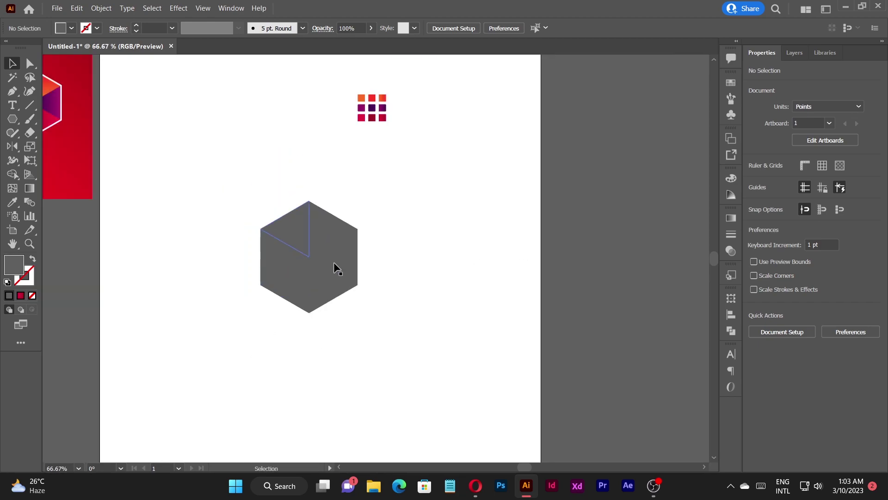
pyautogui.scroll(2, 99, 144)
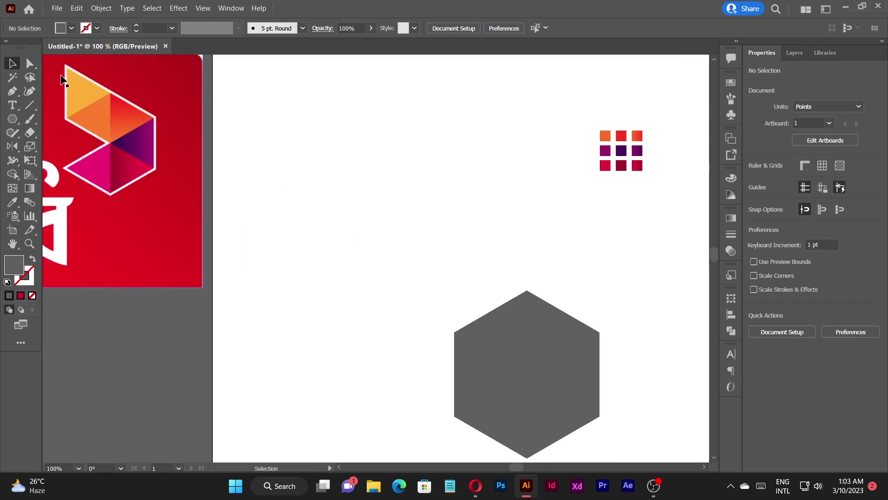
pyautogui.moveTo(623, 388); pyautogui.dragTo(482, 278)
pyautogui.scroll(2, 467, 277)
pyautogui.scroll(-1, 486, 295)
pyautogui.moveTo(205, 260); pyautogui.dragTo(212, 90)
pyautogui.hotkey('ctrl', '-')
pyautogui.moveTo(434, 132); pyautogui.dragTo(454, 165)
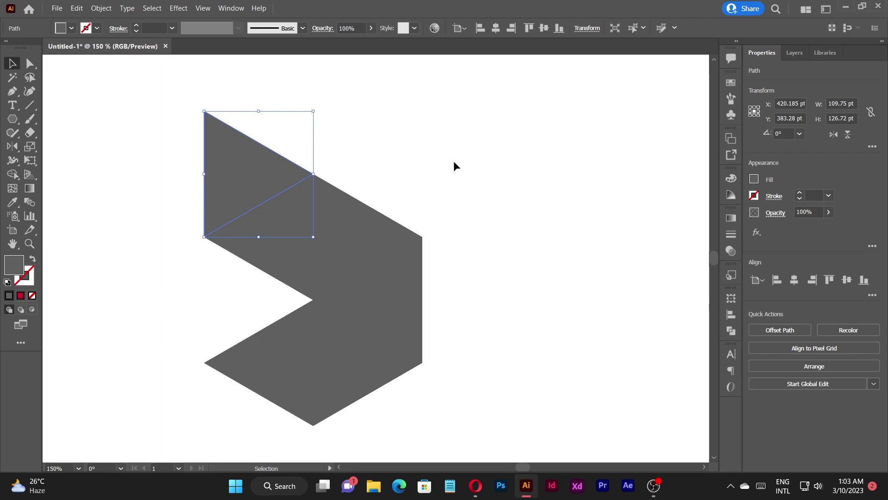
pyautogui.scroll(1, 241, 174)
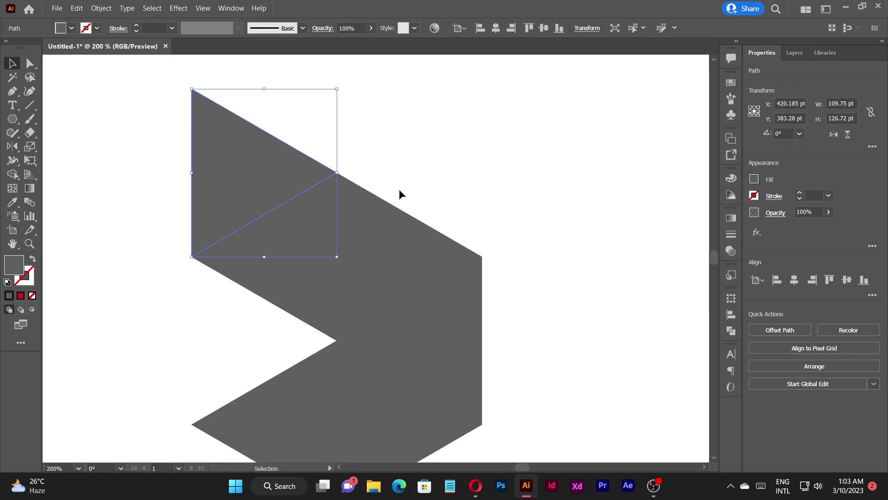
pyautogui.press('a')
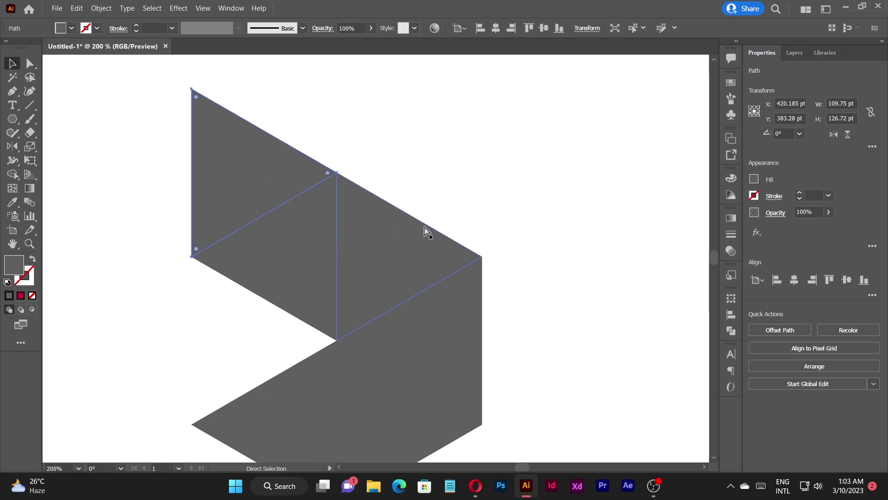
pyautogui.hotkey('ctrl', 'z')
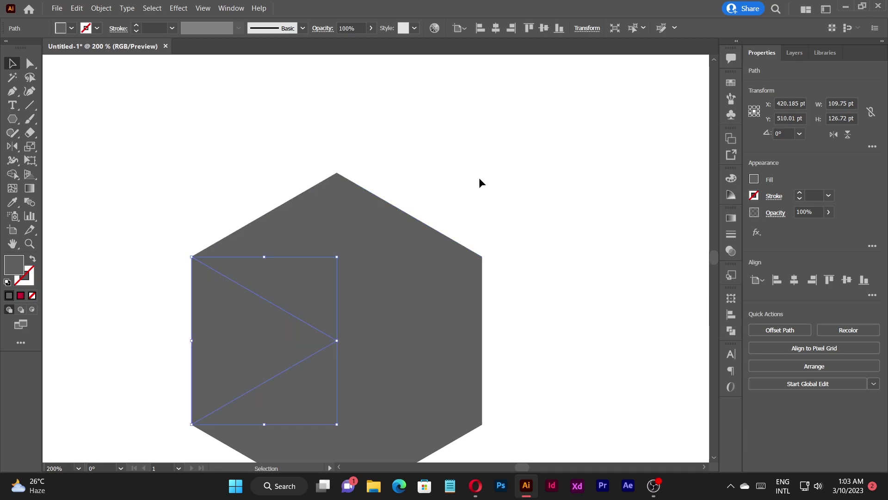
pyautogui.click(479, 177)
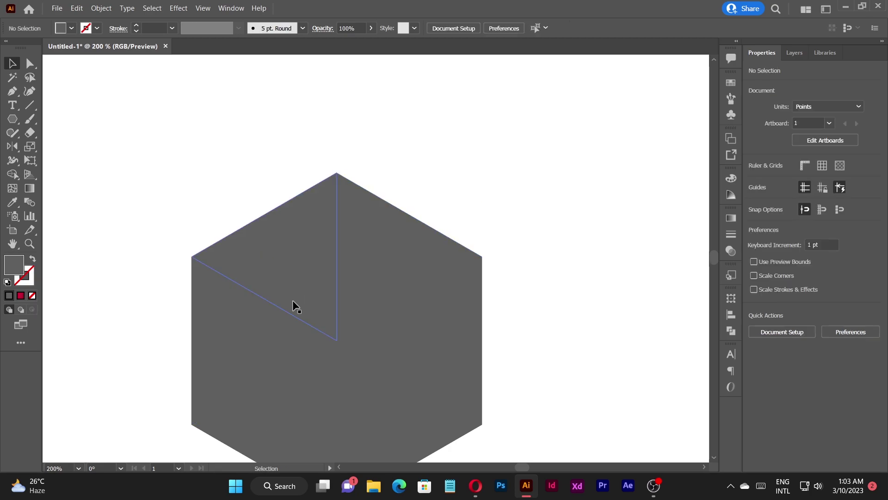
# Rotate the hexagon's left triangle by 120° around its upper-left corner and deselect it
pyautogui.click(234, 317)
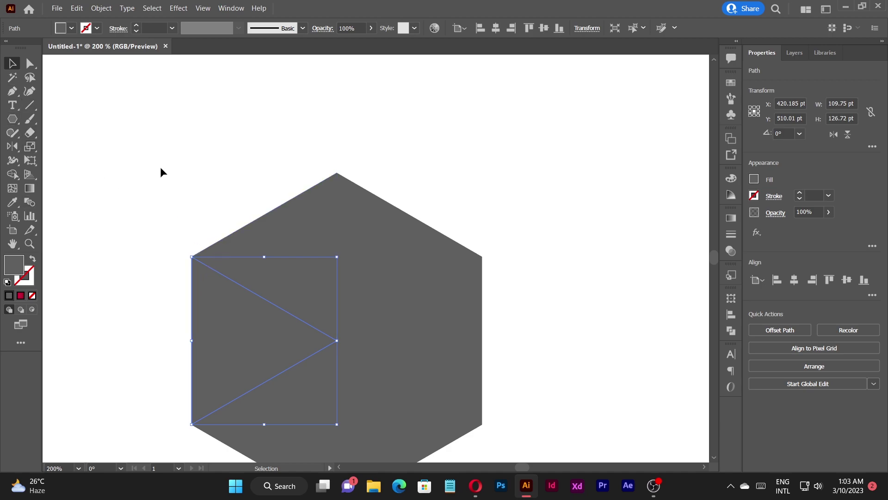
pyautogui.press('r')
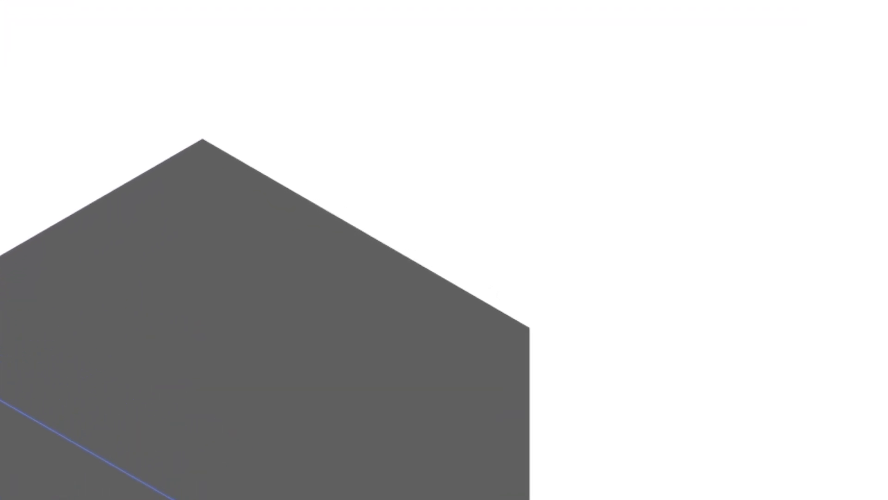
pyautogui.press('Return')
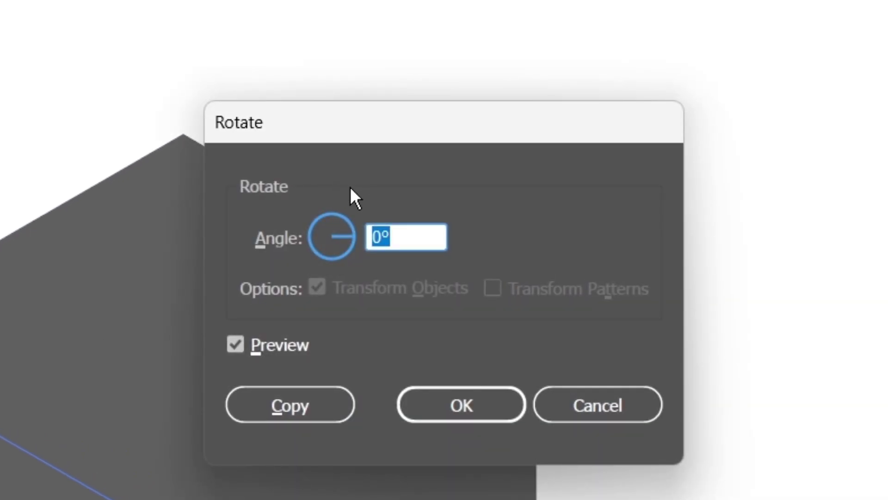
pyautogui.write('120')
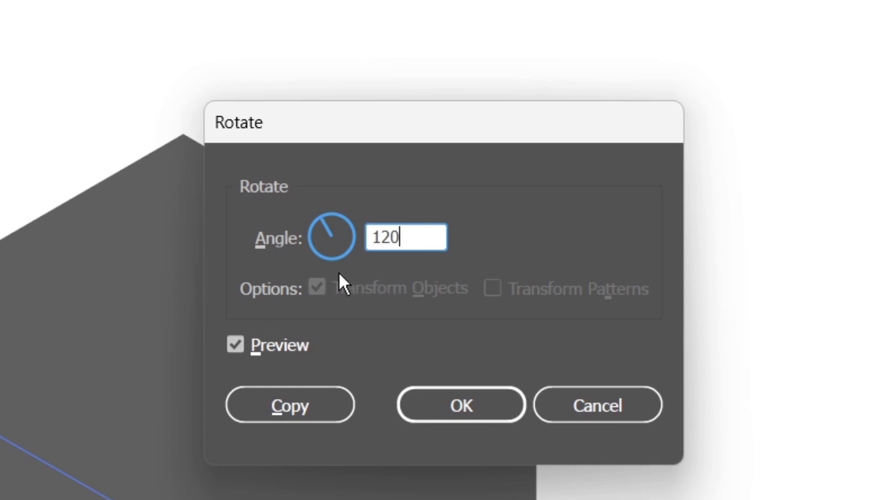
pyautogui.write('0')
pyautogui.press('BackSpace')
pyautogui.press('BackSpace')
pyautogui.press('BackSpace')
pyautogui.press('BackSpace')
pyautogui.write('0')
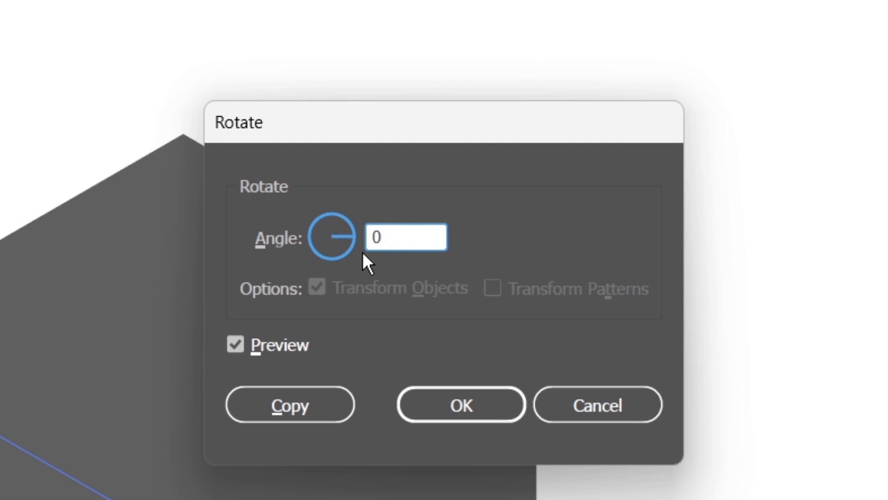
pyautogui.press('BackSpace')
pyautogui.write('120')
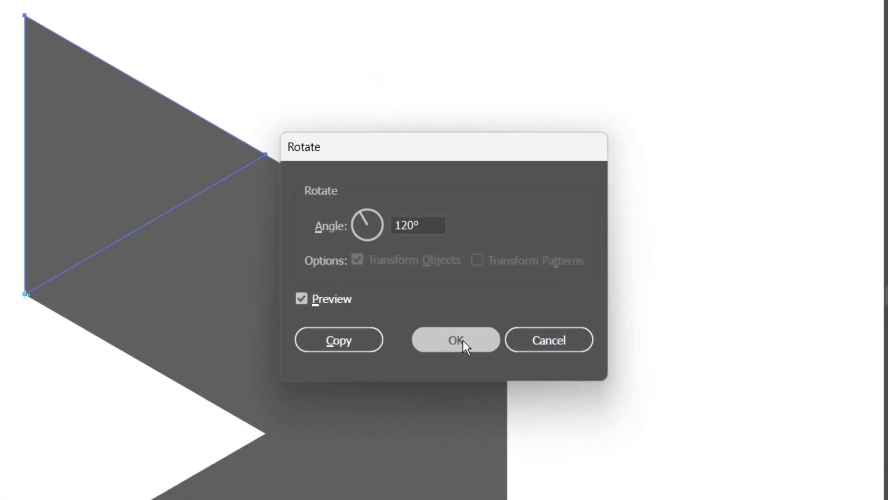
pyautogui.click(470, 391)
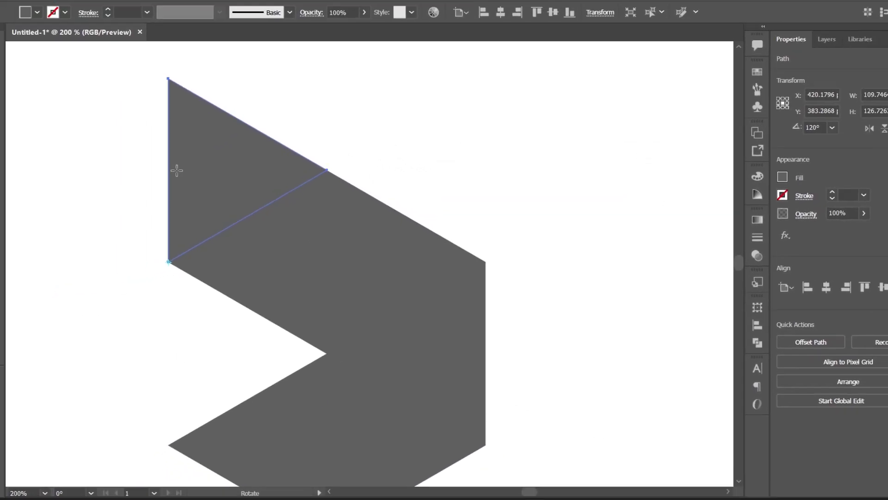
pyautogui.press('v')
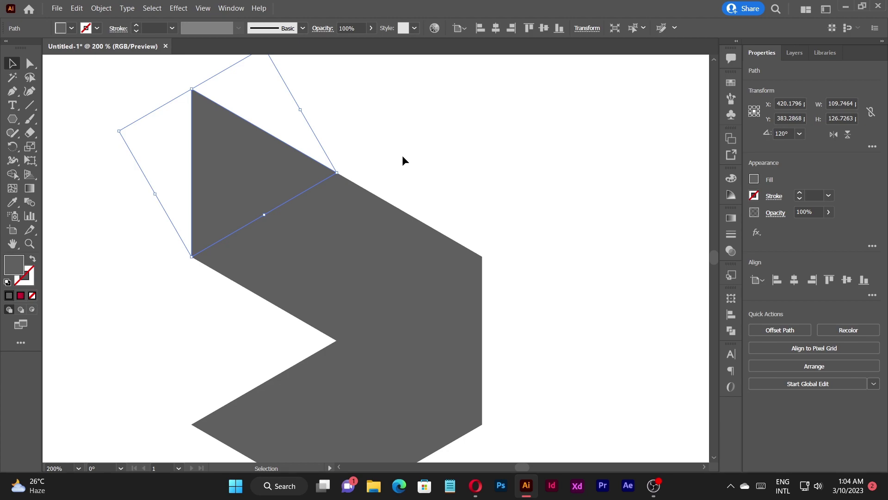
pyautogui.scroll(-1, 350, 206)
pyautogui.click(401, 170)
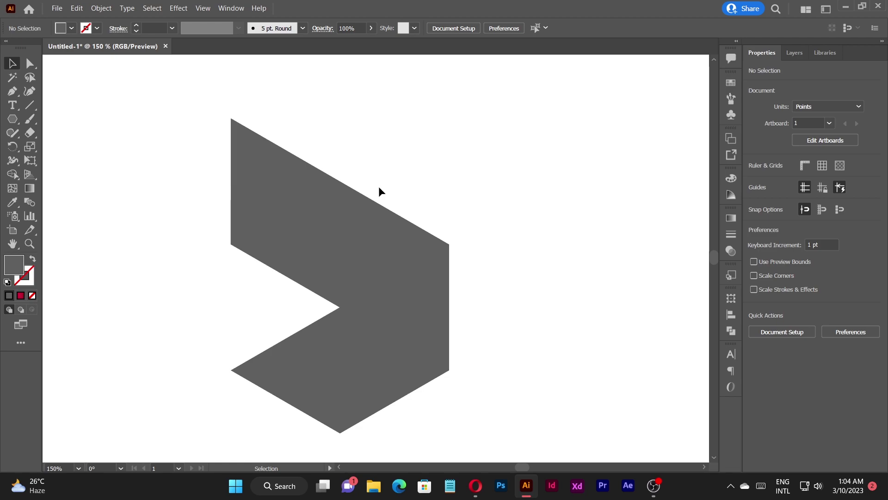
# Compare the rearranged gray triangles with the emblem in the reference image
pyautogui.click(236, 178)
pyautogui.moveTo(298, 232); pyautogui.dragTo(367, 348)
pyautogui.scroll(-2, 293, 342)
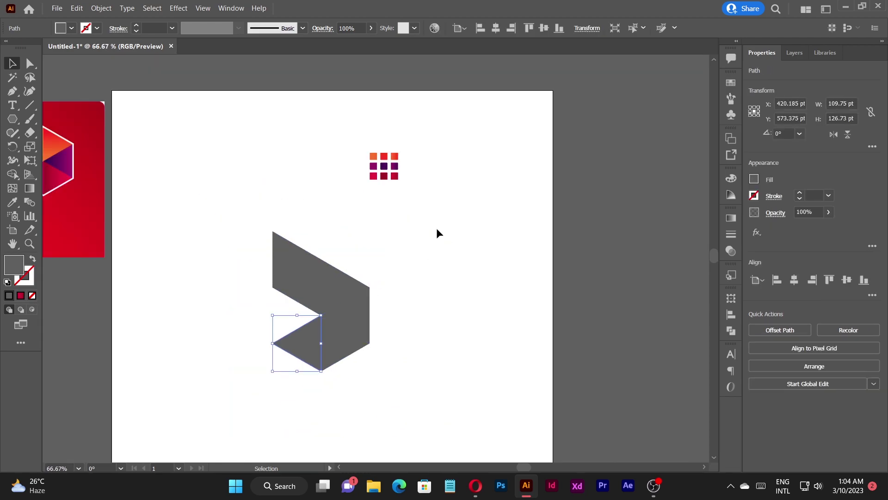
pyautogui.click(436, 232)
pyautogui.scroll(-1, 115, 165)
pyautogui.scroll(1, 78, 148)
pyautogui.scroll(1, 77, 147)
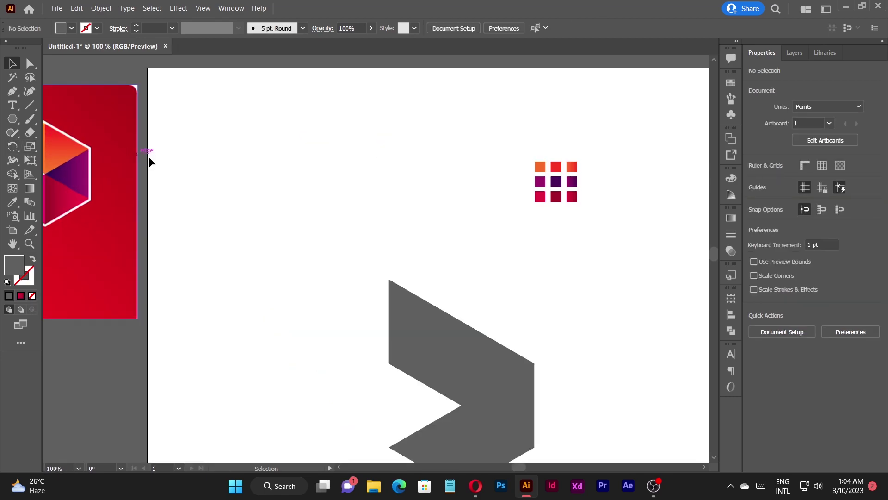
pyautogui.scroll(-2, 145, 159)
pyautogui.scroll(1, 114, 148)
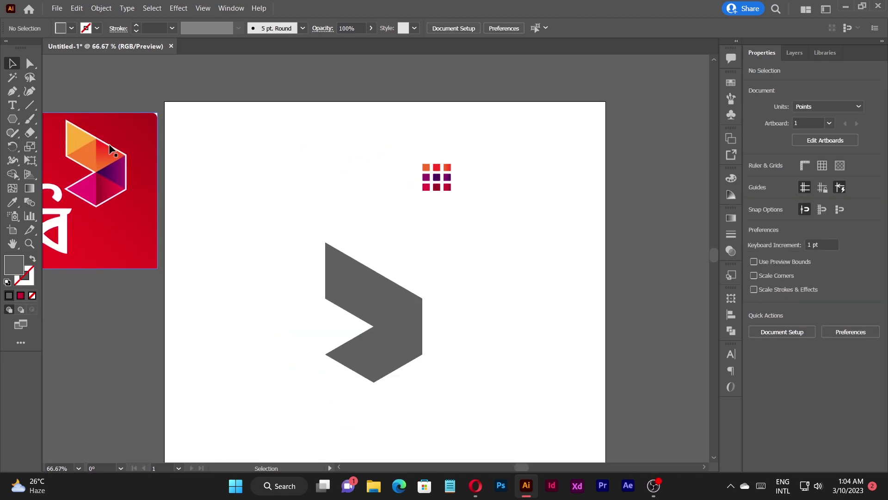
pyautogui.moveTo(445, 260); pyautogui.dragTo(417, 248)
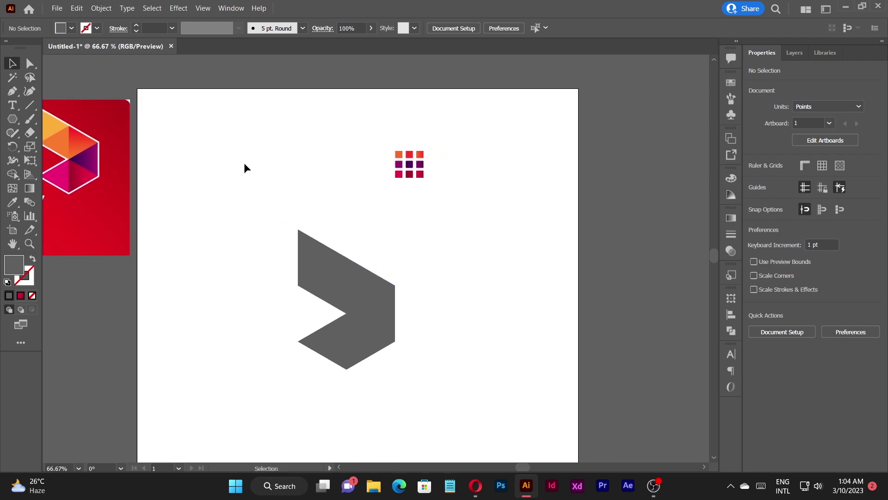
# Duplicate all six gray emblem triangles about 308 pt to the right of the originals and deselect the copy
pyautogui.scroll(-2, 240, 189)
pyautogui.moveTo(232, 179); pyautogui.dragTo(327, 273)
pyautogui.scroll(4, 326, 243)
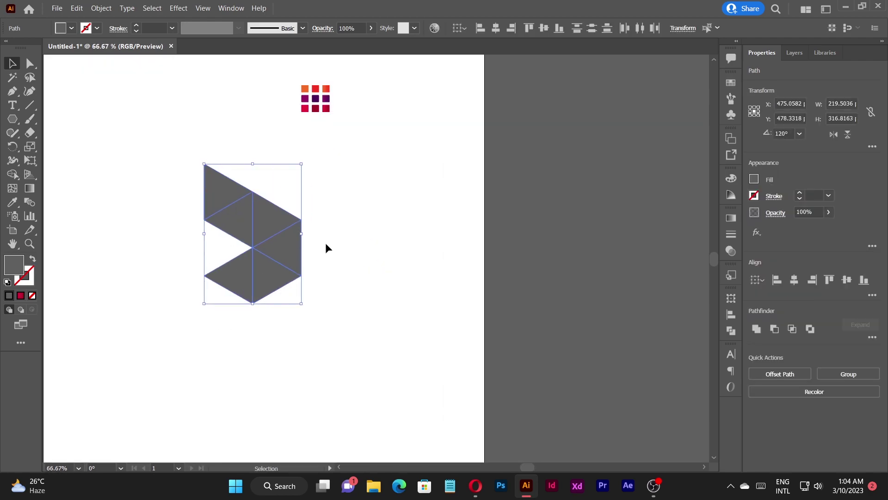
pyautogui.scroll(-2, 215, 243)
pyautogui.moveTo(216, 243); pyautogui.dragTo(352, 262)
pyautogui.click(401, 307)
# Give the six gray triangles of the duplicated emblem an 11 pt magenta stroke and deselect them
pyautogui.scroll(2, 396, 263)
pyautogui.moveTo(390, 221); pyautogui.dragTo(382, 251)
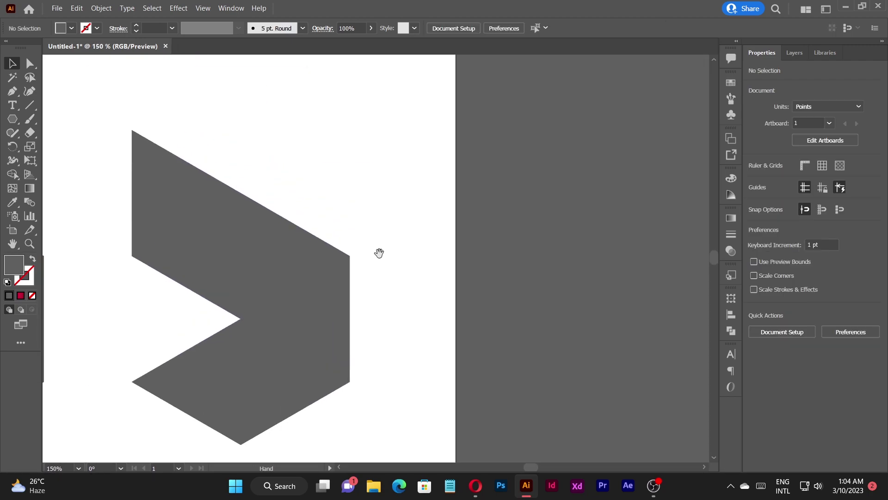
pyautogui.scroll(-1, 216, 178)
pyautogui.moveTo(130, 172); pyautogui.dragTo(312, 346)
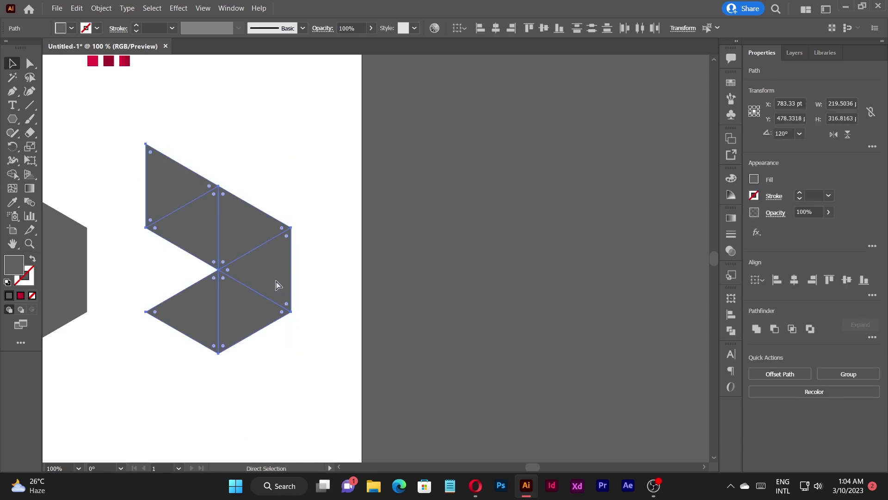
pyautogui.press('v')
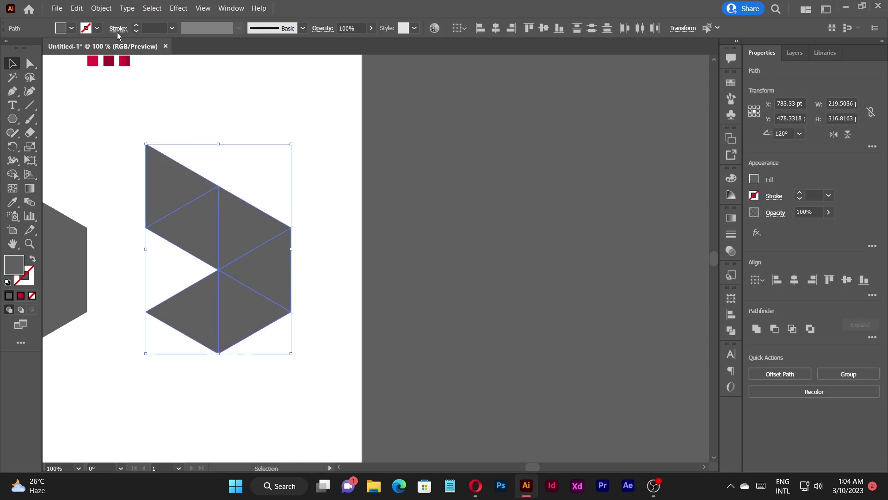
pyautogui.click(96, 30)
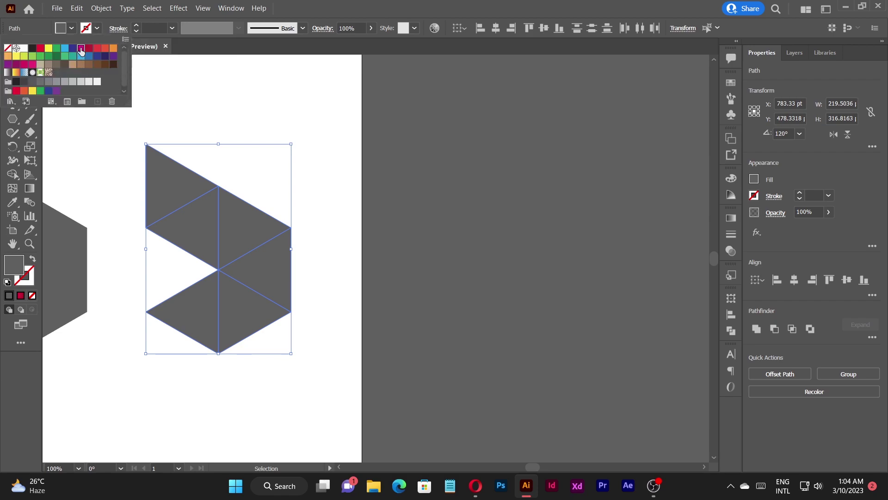
pyautogui.click(81, 47)
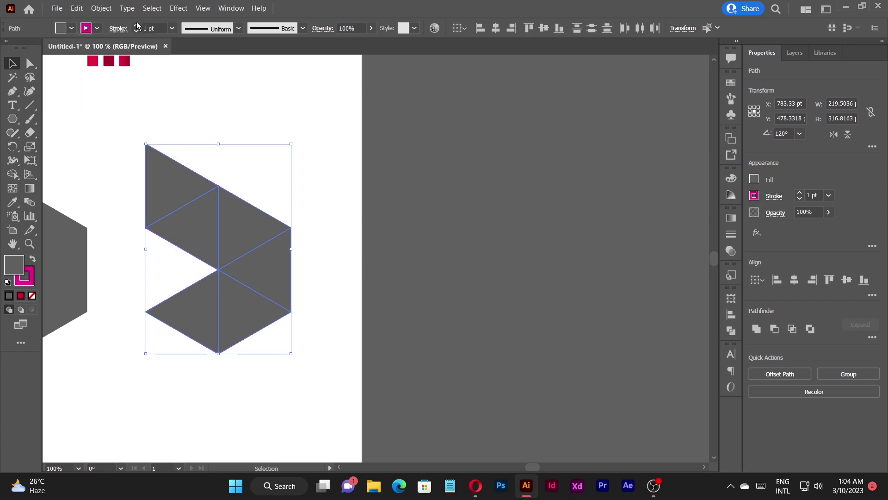
pyautogui.click(137, 25)
pyautogui.click(137, 25)
pyautogui.click(137, 25)
pyautogui.click(137, 26)
pyautogui.click(317, 127)
pyautogui.scroll(1, 222, 181)
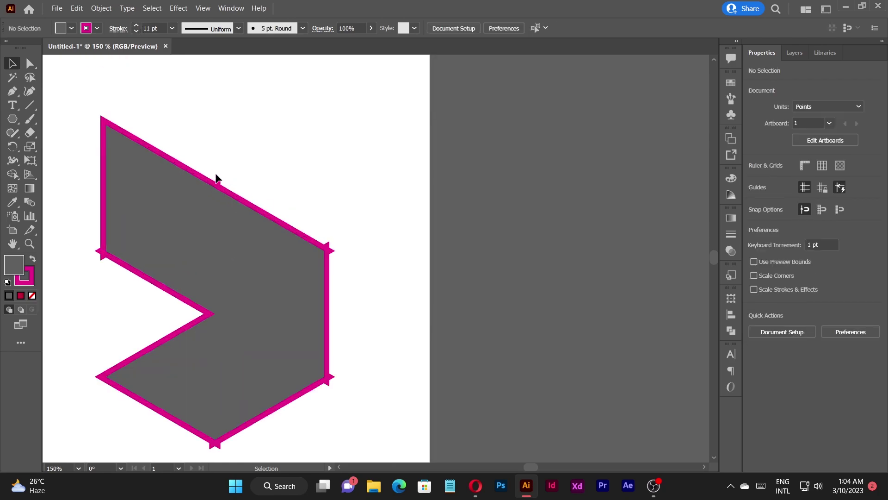
# Try moving the upper-left triangle of the outlined copy slightly upward, and undo the move
pyautogui.click(165, 191)
pyautogui.moveTo(133, 158); pyautogui.dragTo(132, 138)
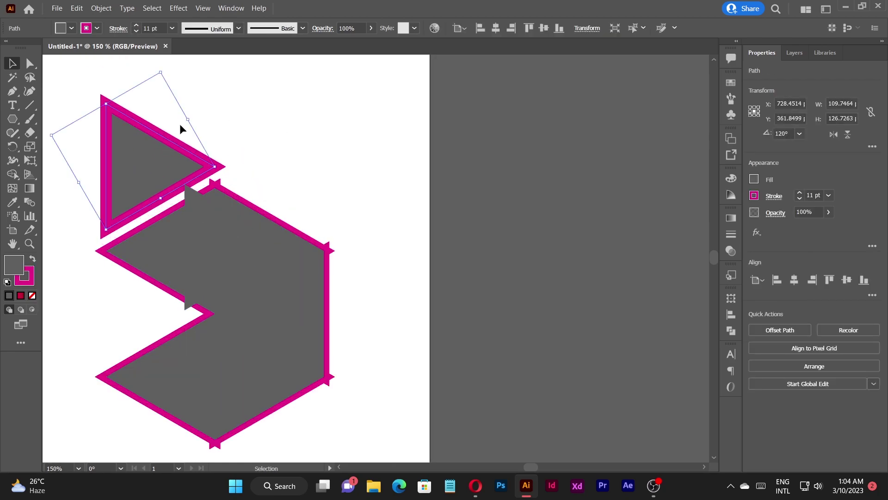
pyautogui.hotkey('ctrl', 'z')
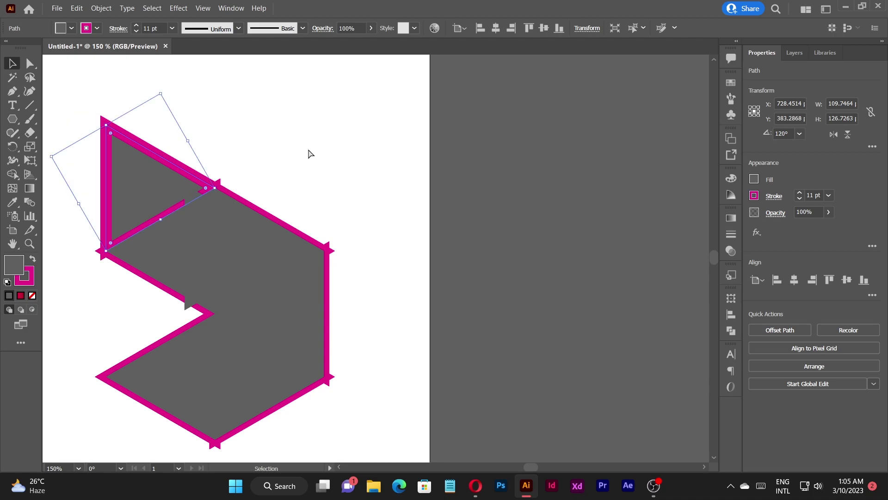
pyautogui.click(340, 153)
# Delete the magenta-outlined copy of the emblem, keeping the original gray triangles
pyautogui.scroll(-4, 335, 177)
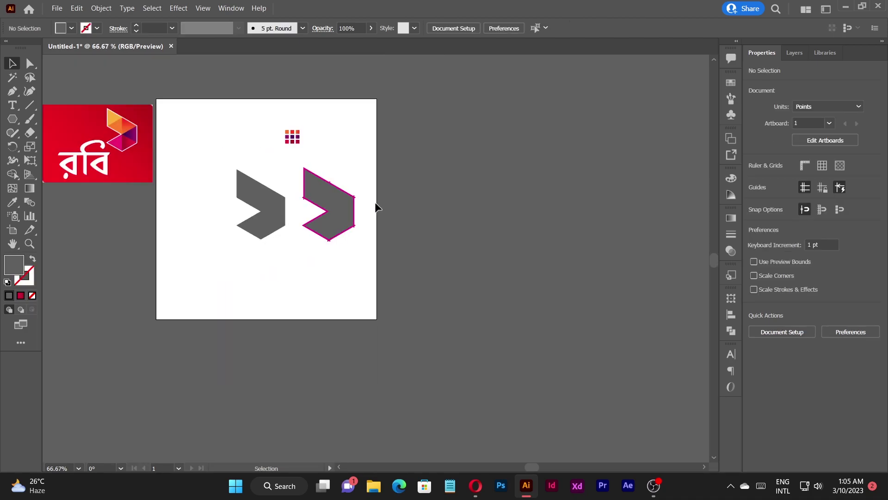
pyautogui.scroll(3, 130, 109)
pyautogui.scroll(-3, 130, 109)
pyautogui.scroll(3, 130, 148)
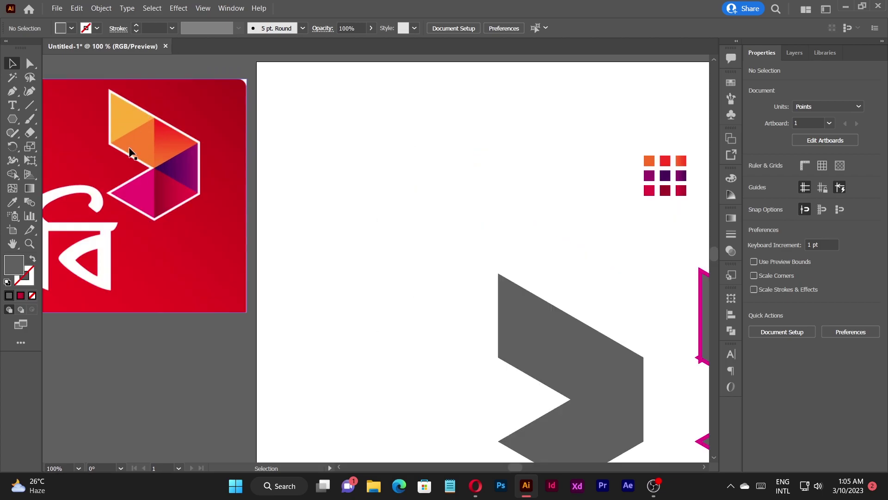
pyautogui.scroll(-3, 119, 173)
pyautogui.scroll(3, 332, 231)
pyautogui.moveTo(270, 167); pyautogui.dragTo(318, 195)
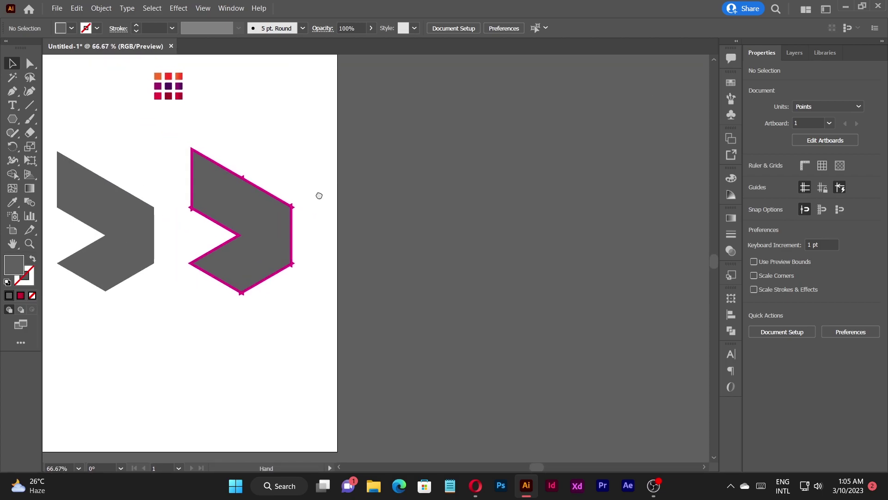
pyautogui.moveTo(182, 149); pyautogui.dragTo(333, 299)
pyautogui.press('Delete')
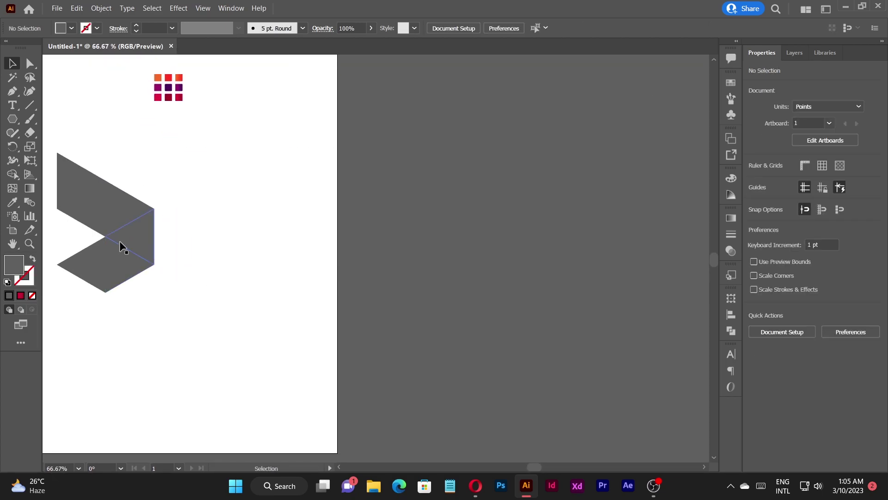
# Copy all six original gray emblem triangles and paste the copies directly behind them
pyautogui.scroll(2, 119, 241)
pyautogui.scroll(-2, 292, 278)
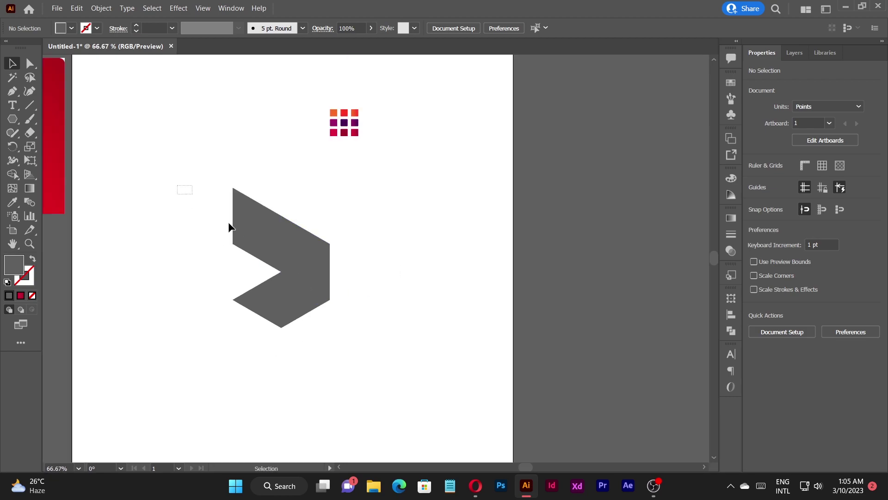
pyautogui.moveTo(194, 195); pyautogui.dragTo(398, 335)
pyautogui.press('a')
pyautogui.press('v')
pyautogui.click(77, 9)
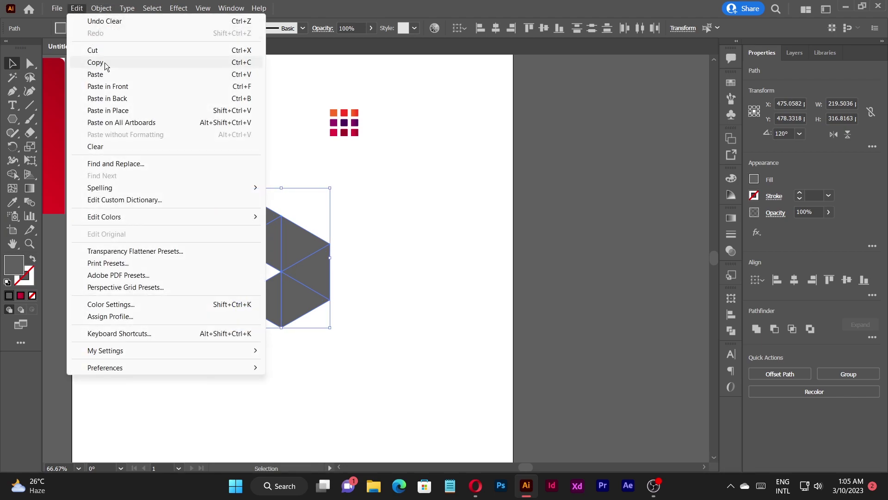
pyautogui.click(105, 63)
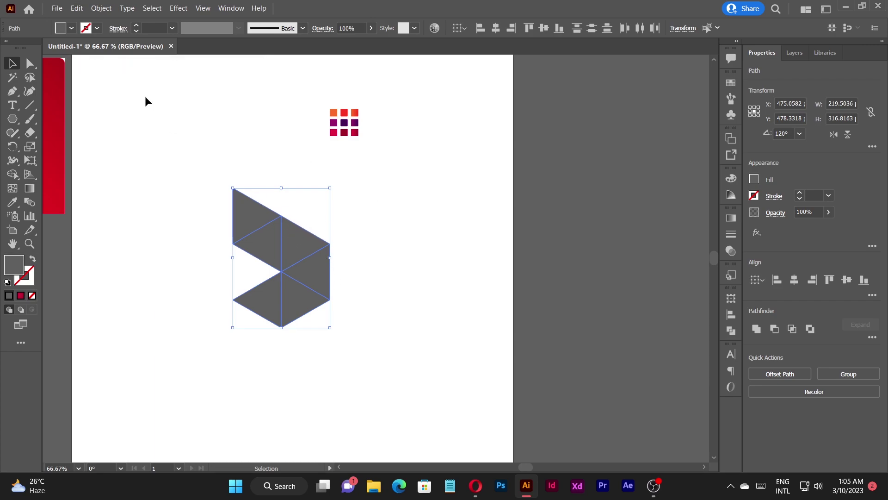
pyautogui.click(76, 9)
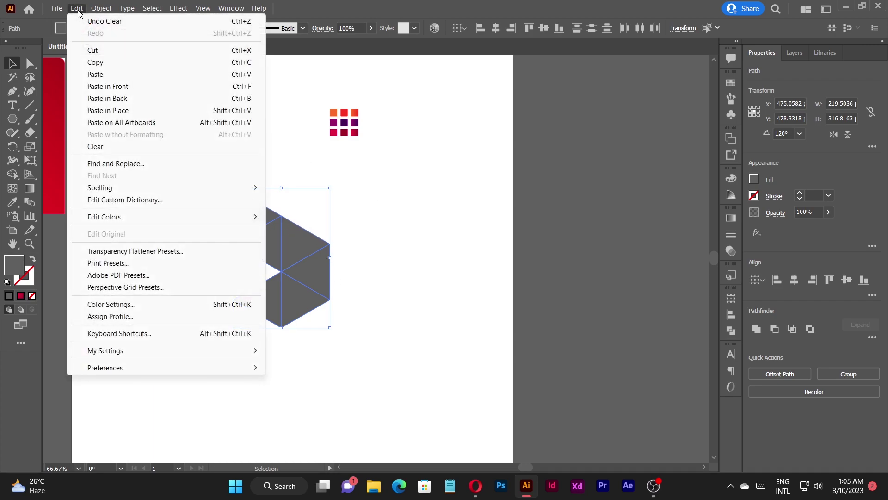
pyautogui.click(128, 98)
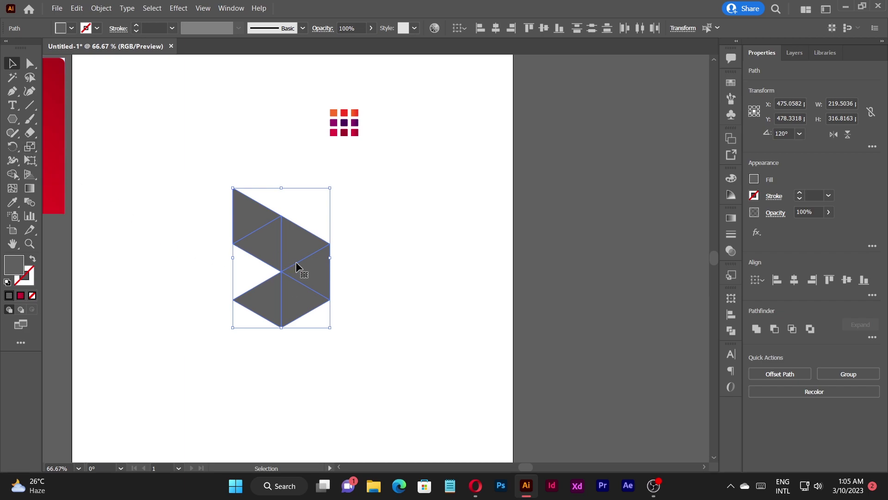
# Merge the pasted triangles into one solid emblem silhouette with the Shape Builder tool
pyautogui.click(10, 177)
pyautogui.moveTo(305, 273); pyautogui.dragTo(273, 296)
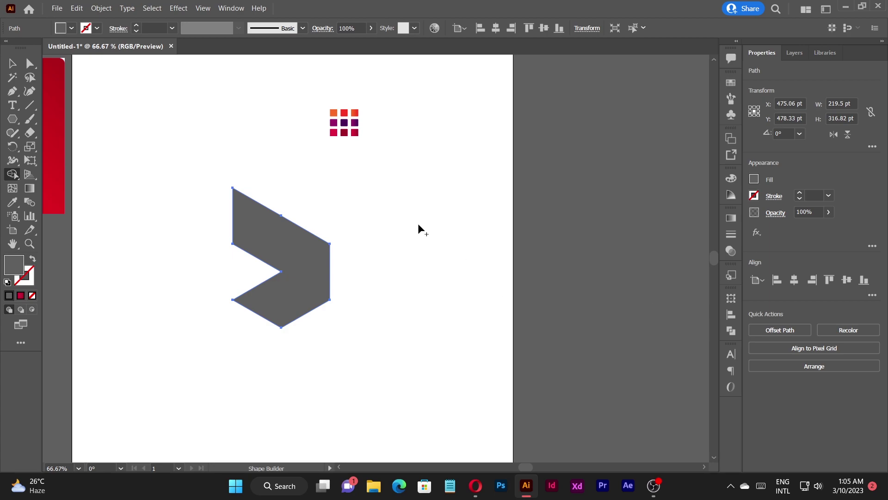
pyautogui.press('v')
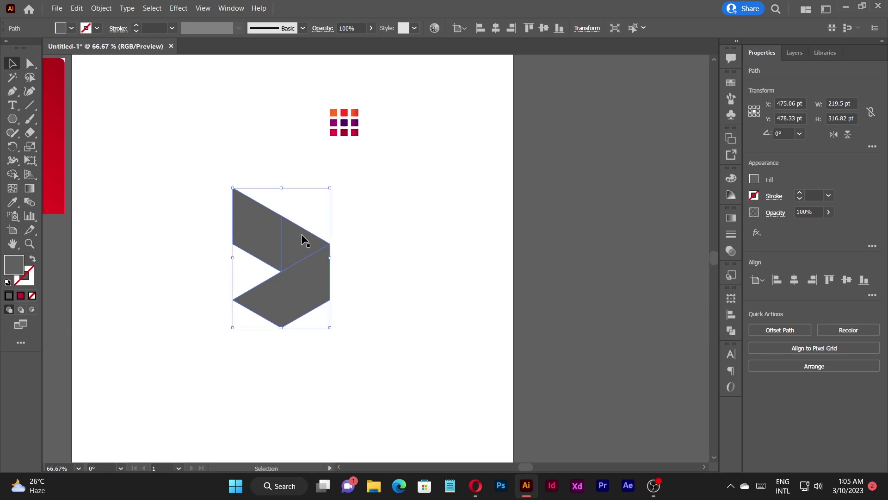
# Try moving the merged silhouette out to the right of the triangles, and undo all the moves
pyautogui.press('Right')
pyautogui.press('Right')
pyautogui.press('Right')
pyautogui.press('Right')
pyautogui.press('Right')
pyautogui.press('Right')
pyautogui.press('Right')
pyautogui.press('Right')
pyautogui.press('Right')
pyautogui.press('Right')
pyautogui.press('Right')
pyautogui.press('Right')
pyautogui.press('Right')
pyautogui.press('Right')
pyautogui.press('Right')
pyautogui.press('Right')
pyautogui.press('Right')
pyautogui.press('Right')
pyautogui.press('Right')
pyautogui.press('Right')
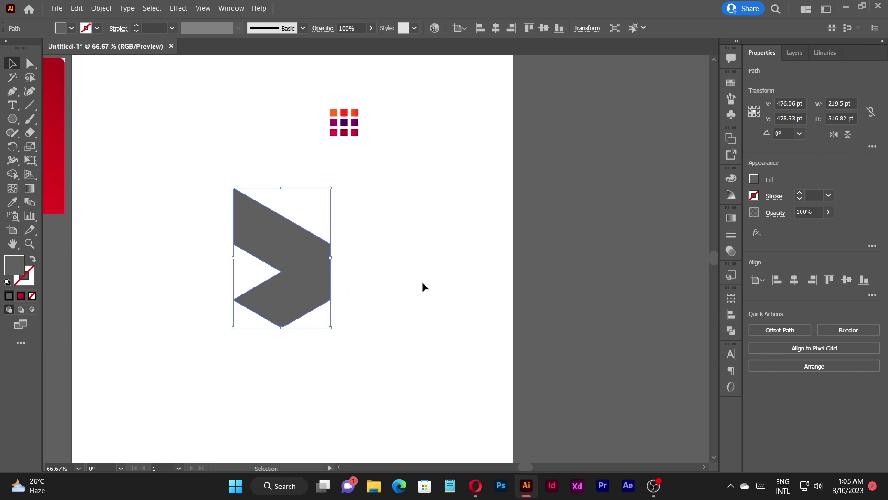
pyautogui.moveTo(325, 288); pyautogui.dragTo(470, 297)
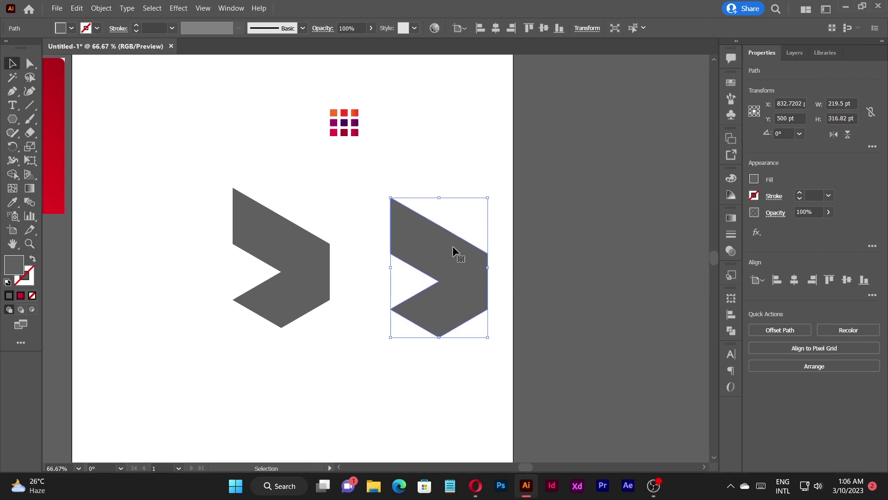
pyautogui.hotkey('ctrl', 'z')
pyautogui.hotkey('ctrl', 'z')
pyautogui.hotkey('ctrl', 'z')
pyautogui.hotkey('ctrl', 'z')
pyautogui.hotkey('ctrl', 'z')
pyautogui.hotkey('ctrl', 'z')
pyautogui.hotkey('ctrl', 'z')
pyautogui.hotkey('ctrl', 'z')
pyautogui.hotkey('ctrl', 'z')
pyautogui.hotkey('ctrl', 'z')
pyautogui.hotkey('ctrl', 'z')
pyautogui.hotkey('ctrl', 'z')
pyautogui.hotkey('ctrl', 'z')
pyautogui.hotkey('ctrl', 'z')
pyautogui.hotkey('ctrl', 'z')
pyautogui.hotkey('ctrl', 'z')
pyautogui.hotkey('ctrl', 'z')
pyautogui.hotkey('ctrl', 'z')
pyautogui.hotkey('ctrl', 'z')
pyautogui.hotkey('ctrl', 'z')
pyautogui.hotkey('ctrl', 'z')
pyautogui.hotkey('ctrl', 'z')
pyautogui.hotkey('ctrl', 'z')
pyautogui.hotkey('ctrl', 'z')
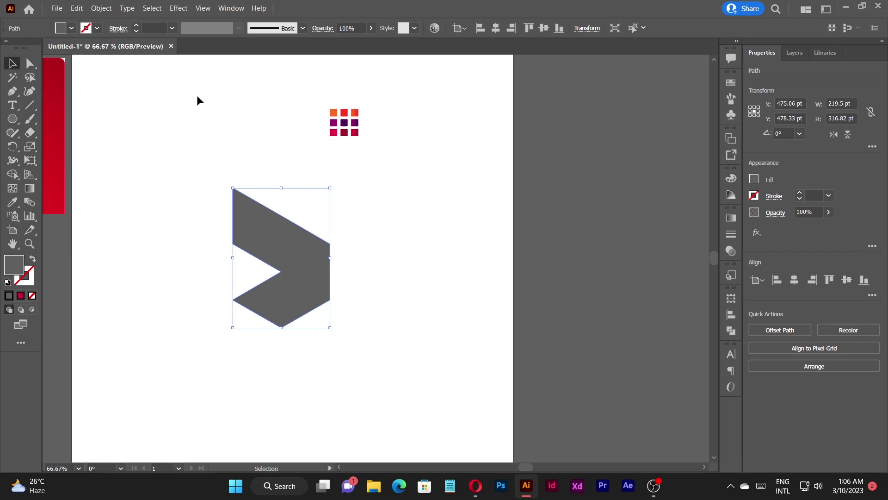
# Give the merged silhouette behind the triangles a CMYK Red stroke with a weight of 12 pt
pyautogui.click(97, 29)
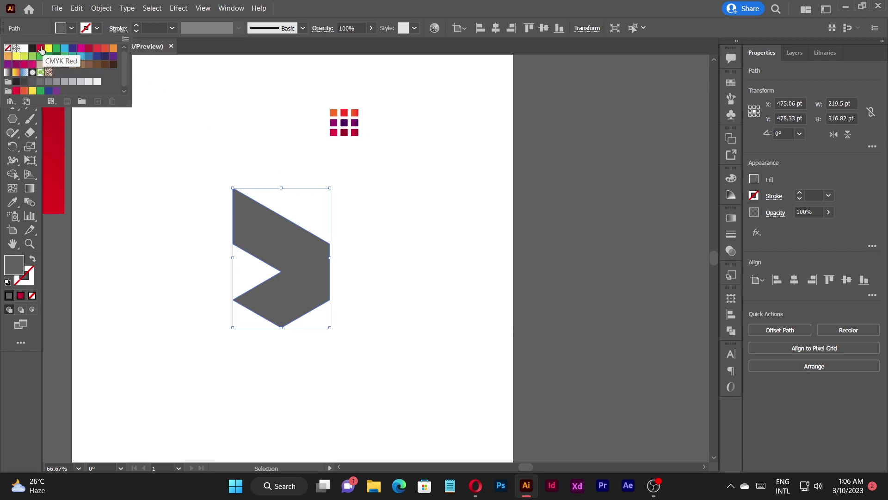
pyautogui.click(40, 48)
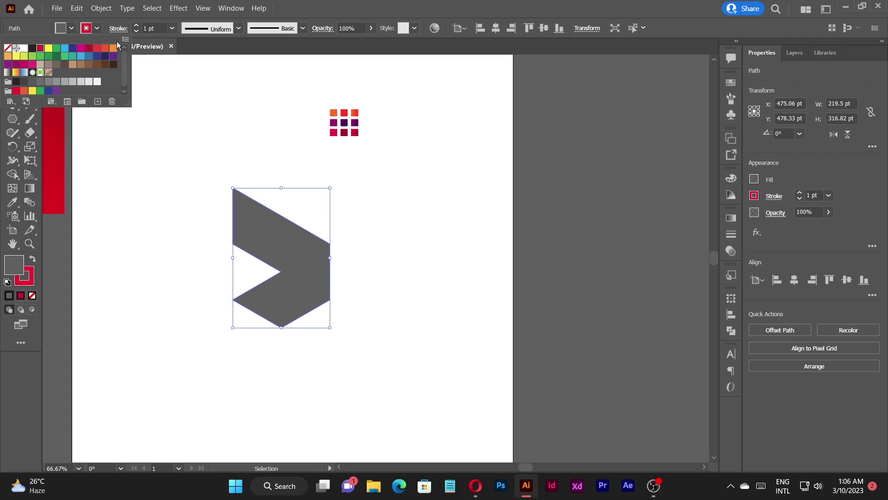
pyautogui.click(137, 24)
pyautogui.click(137, 24)
pyautogui.click(138, 25)
pyautogui.click(137, 24)
pyautogui.click(137, 24)
pyautogui.click(138, 24)
pyautogui.click(138, 24)
pyautogui.click(136, 25)
pyautogui.click(136, 25)
pyautogui.click(136, 25)
pyautogui.click(136, 25)
pyautogui.click(137, 25)
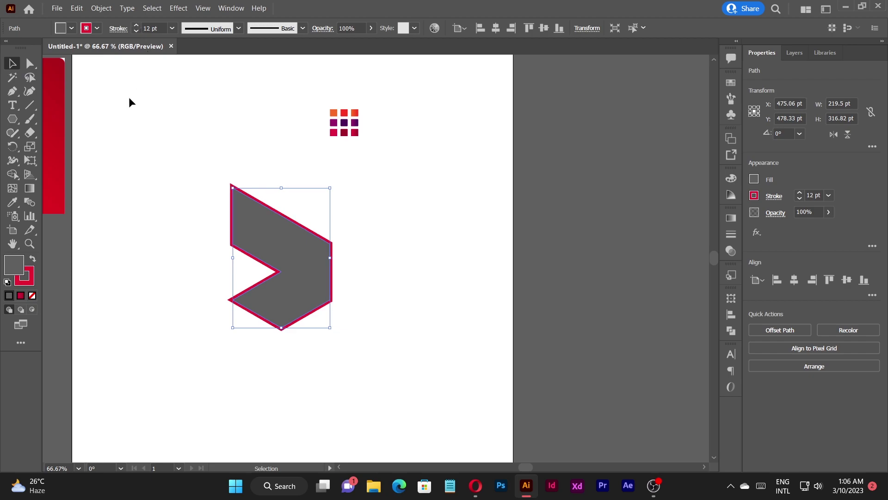
# Set the silhouette's stroke weight to 10 pt, and with nothing selected set the default stroke to none
pyautogui.scroll(-1, 132, 148)
pyautogui.scroll(1, 77, 127)
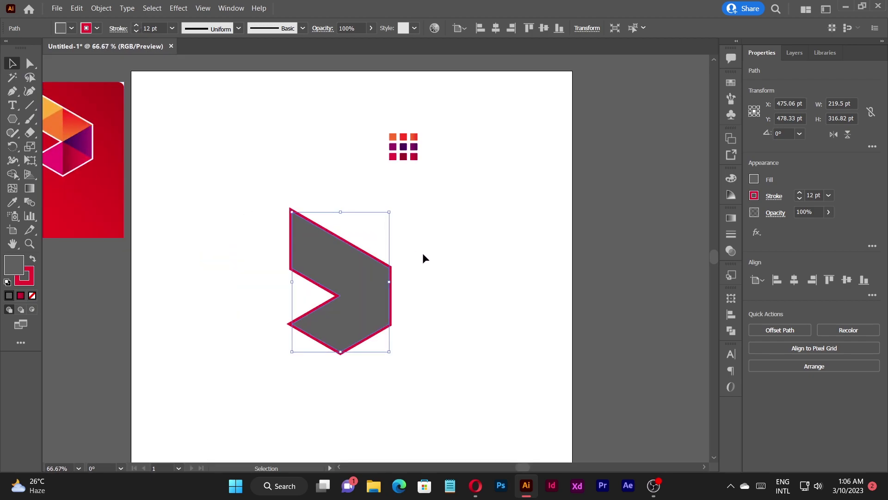
pyautogui.scroll(1, 422, 254)
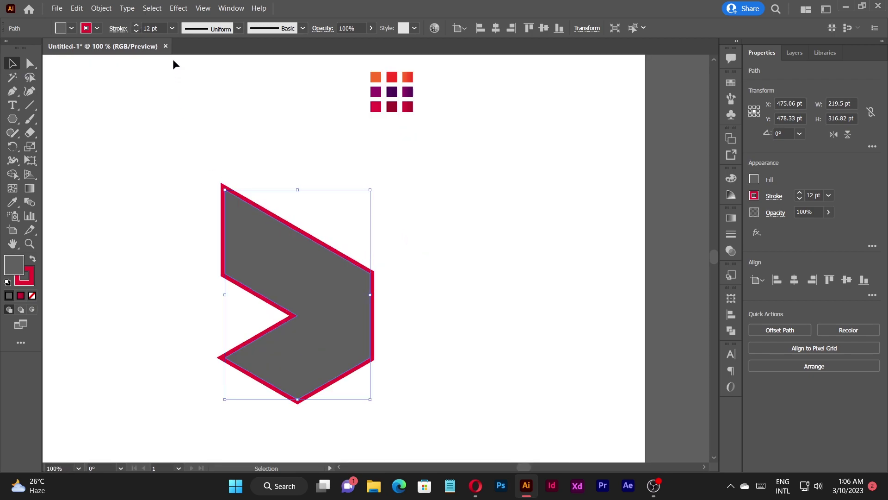
pyautogui.scroll(-1, 154, 27)
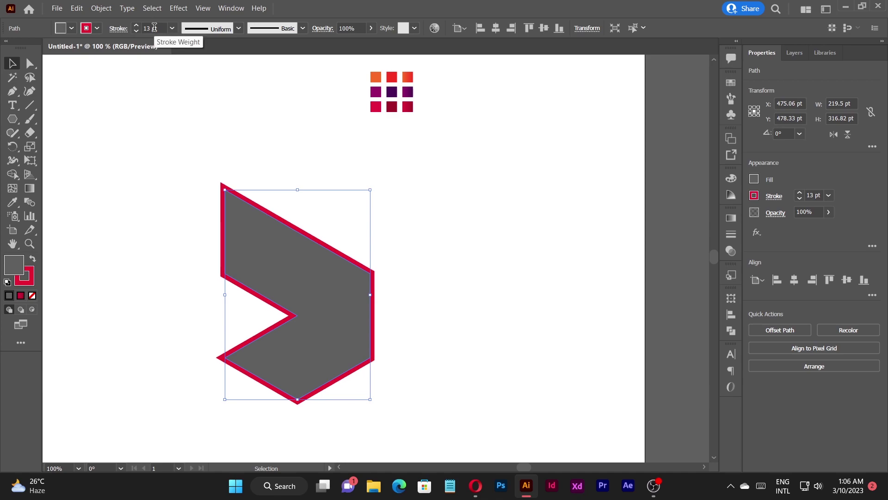
pyautogui.scroll(-1, 154, 27)
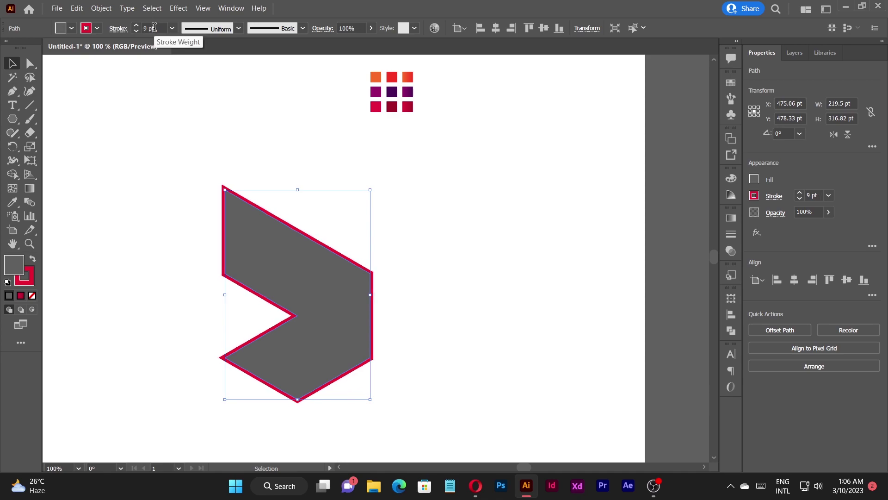
pyautogui.click(473, 230)
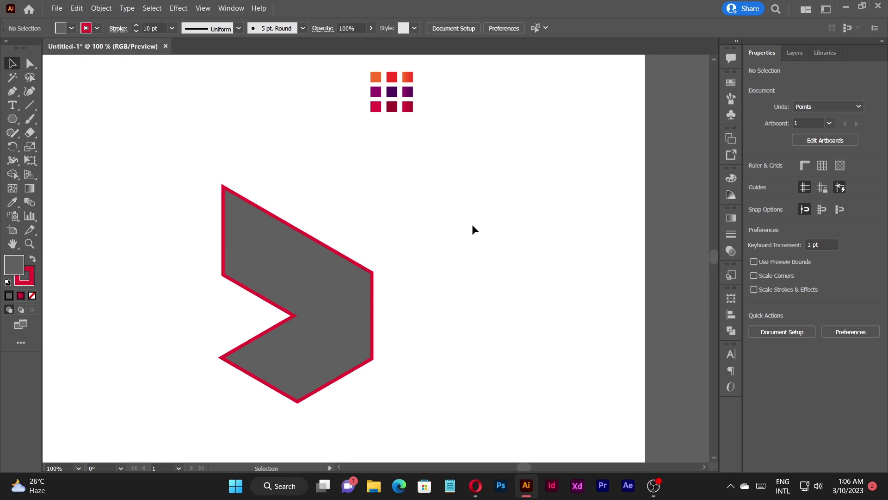
pyautogui.press('/')
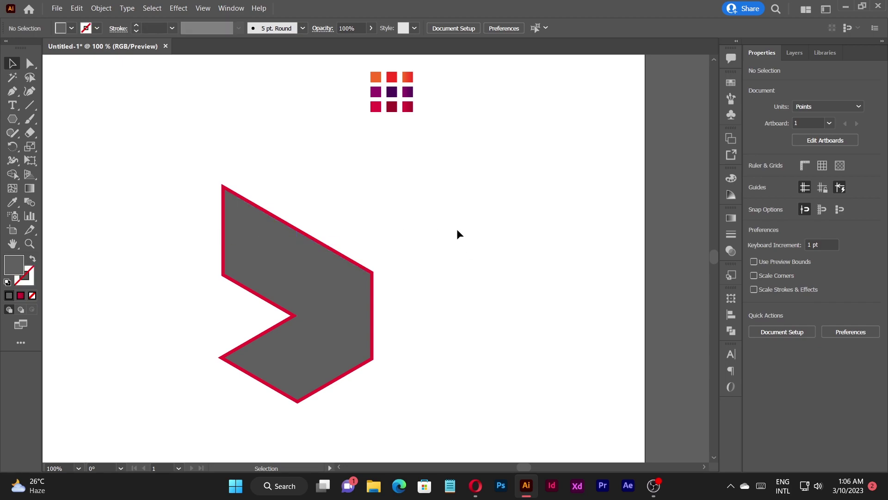
# Fill the emblem's upper-left triangle with the yellow-orange sampled from the matching facet in the reference image
pyautogui.scroll(-1, 457, 231)
pyautogui.moveTo(101, 189); pyautogui.dragTo(246, 205)
pyautogui.scroll(1, 333, 250)
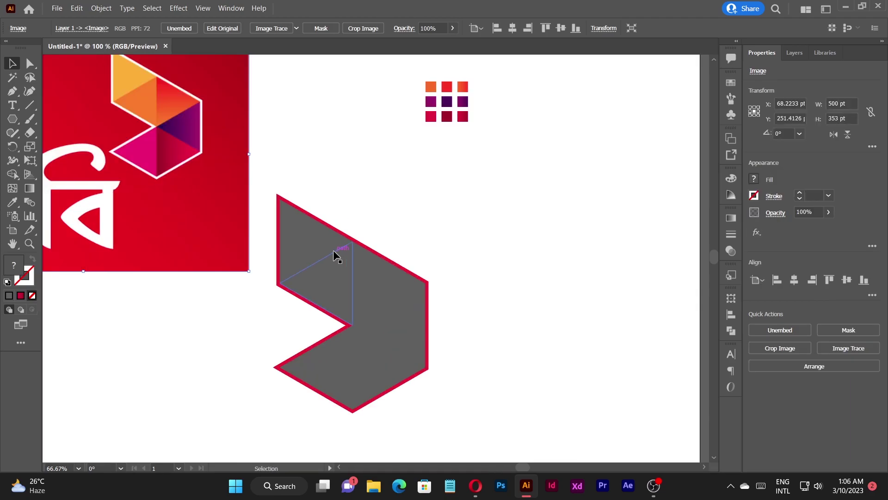
pyautogui.click(302, 223)
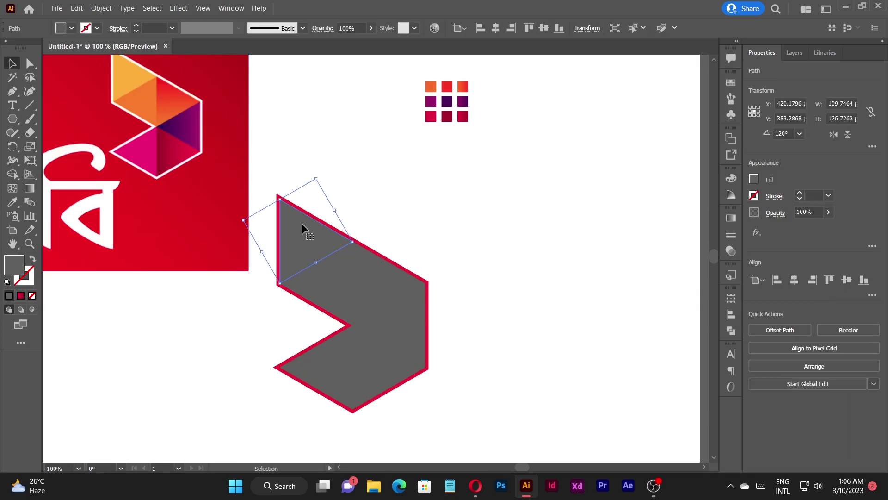
pyautogui.press('i')
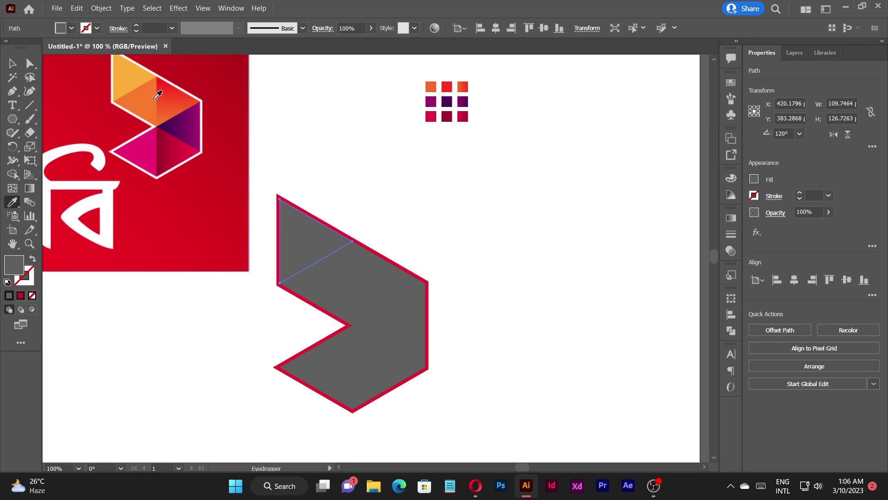
pyautogui.click(123, 77)
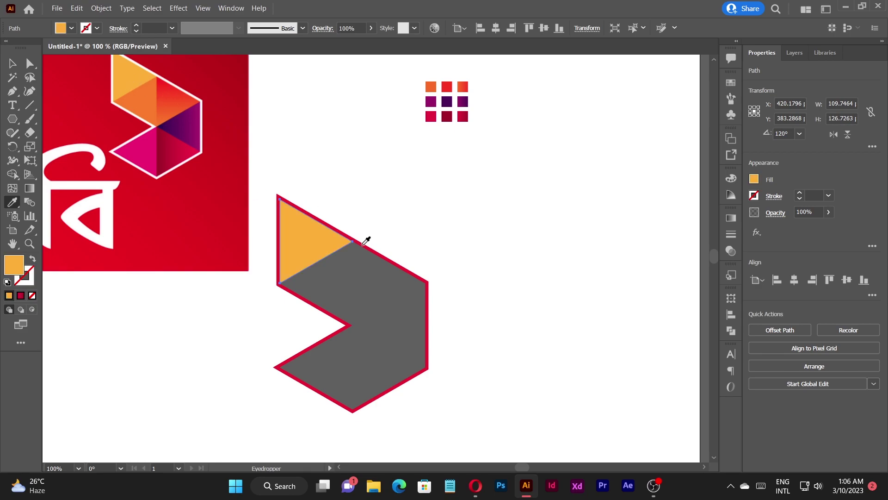
# Fill the triangle below the yellow-orange one with the orange sampled from the matching facet in the reference image
pyautogui.press('v')
pyautogui.click(316, 282)
pyautogui.press('i')
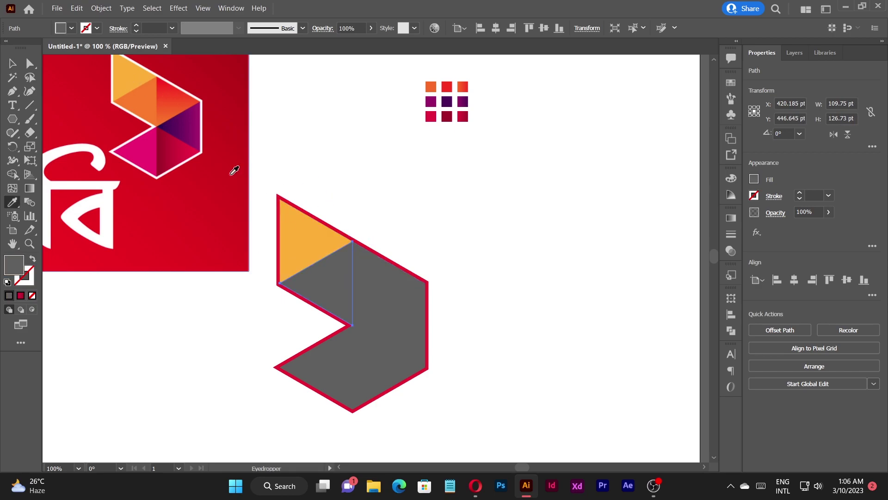
pyautogui.click(150, 104)
pyautogui.press('v')
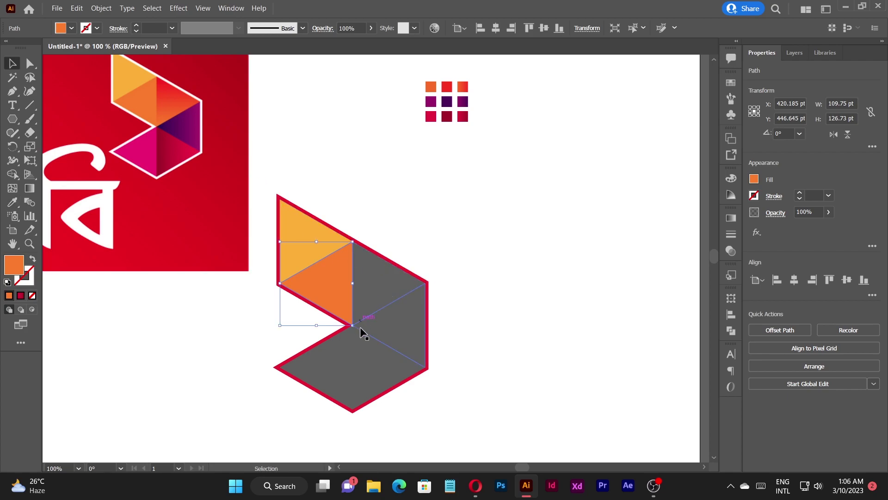
# Fill the emblem's lower-left triangle with the magenta sampled from the reference image, and clear the selection
pyautogui.click(327, 378)
pyautogui.press('i')
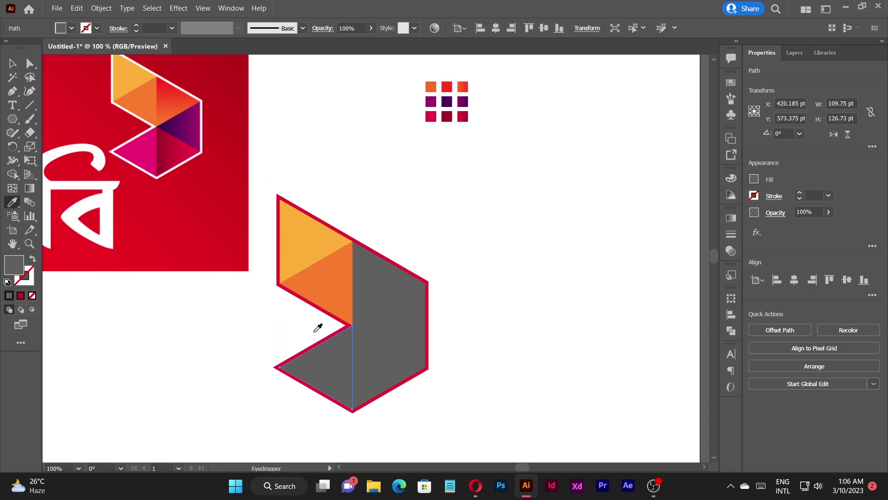
pyautogui.click(143, 139)
pyautogui.press('v')
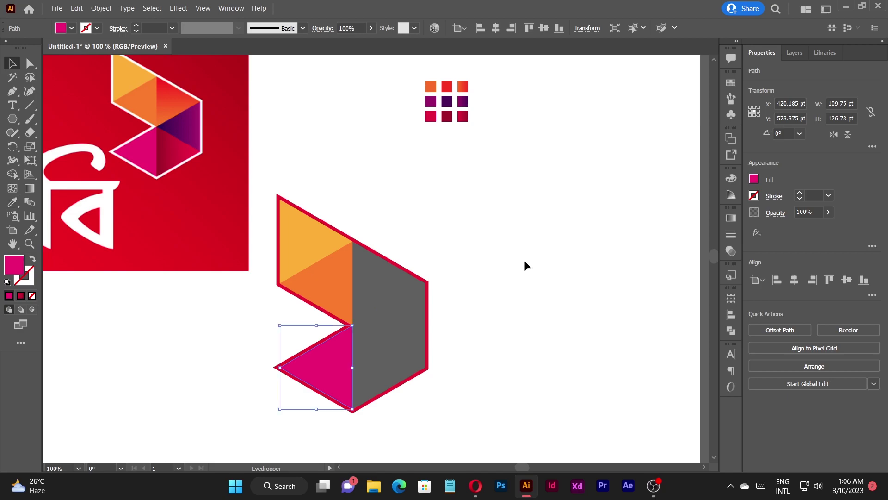
pyautogui.click(525, 262)
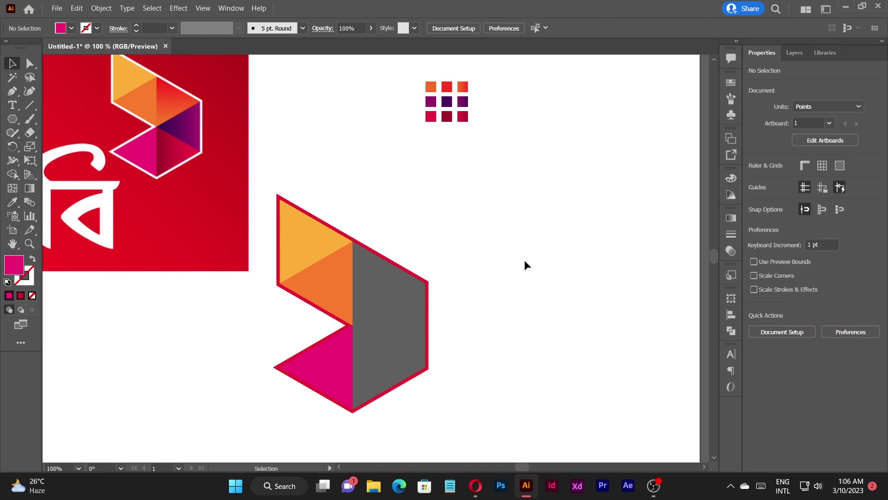
# Fill the emblem's upper-right triangle with the orange-to-red gradient sampled from the small gradient square beside the artwork
pyautogui.click(387, 283)
pyautogui.press('i')
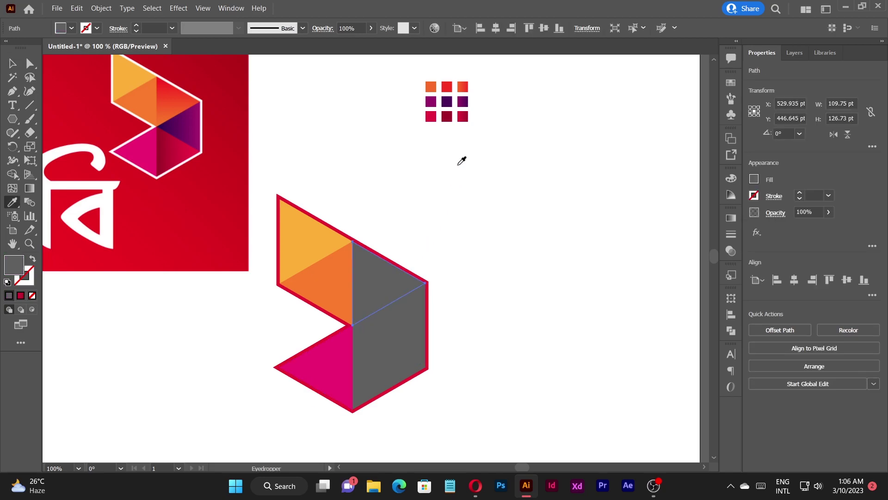
pyautogui.click(464, 84)
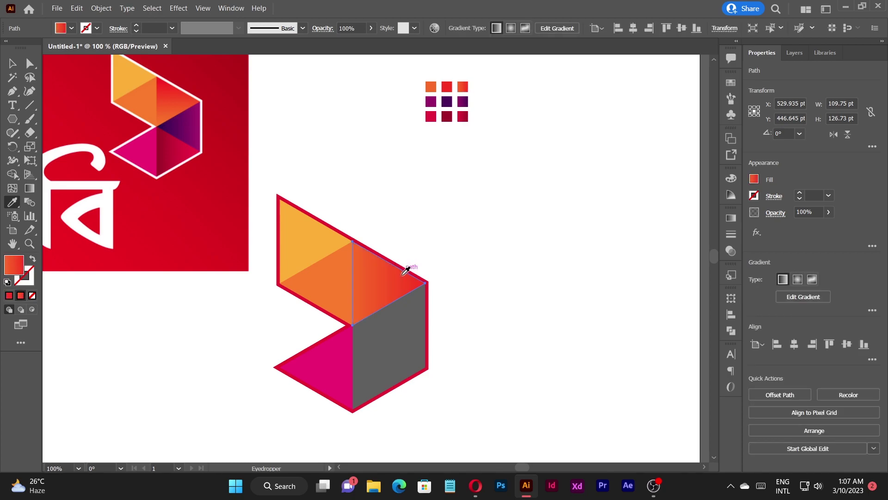
# Redirect the upper-right triangle's gradient diagonally, from outside its upper-right edge down to the emblem's inner corner
pyautogui.scroll(3, 391, 267)
pyautogui.scroll(-3, 390, 268)
pyautogui.scroll(3, 146, 83)
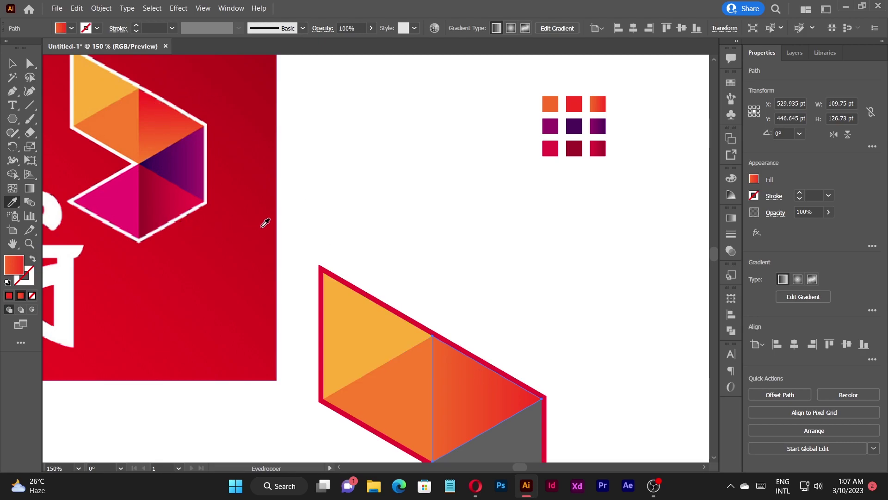
pyautogui.scroll(-2, 262, 224)
pyautogui.press('g')
pyautogui.scroll(1, 357, 283)
pyautogui.scroll(2, 357, 276)
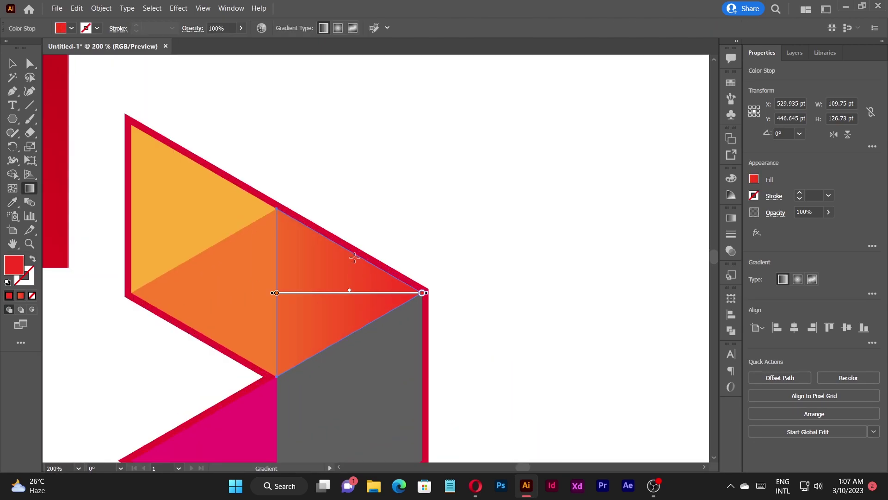
pyautogui.moveTo(362, 213)
pyautogui.mouseDown()
pyautogui.moveTo(279, 353)
pyautogui.moveTo(279, 374)
pyautogui.mouseUp()
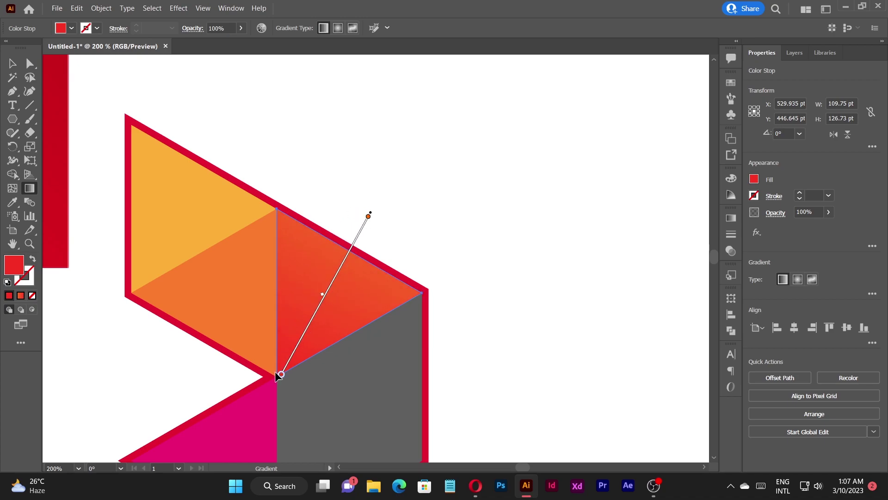
# Reverse the upper-right triangle's gradient and redraw it diagonally from farther outside the edge, so red fades to orange toward the inner corner
pyautogui.scroll(-2, 337, 315)
pyautogui.scroll(2, 176, 203)
pyautogui.scroll(-2, 176, 204)
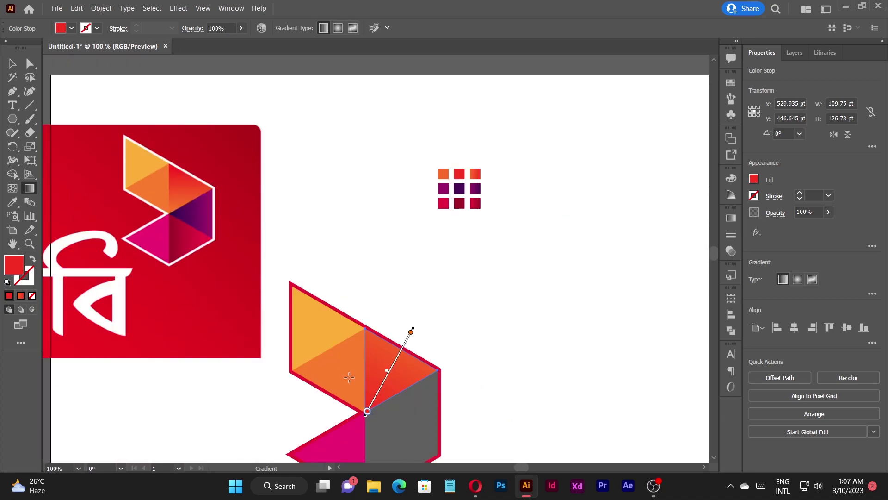
pyautogui.scroll(3, 349, 376)
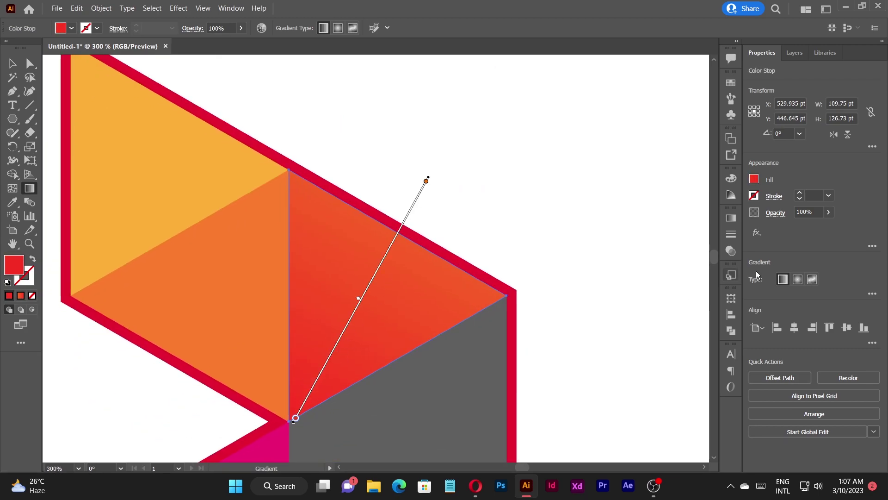
pyautogui.click(731, 219)
pyautogui.click(585, 273)
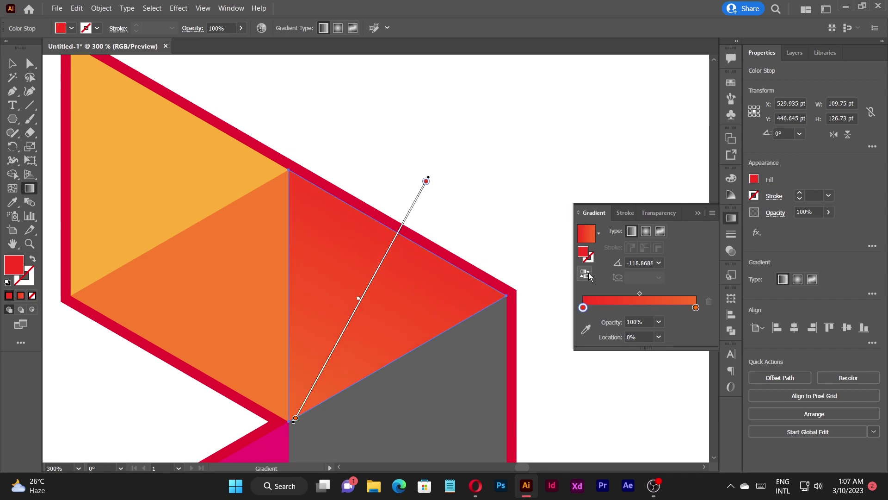
pyautogui.moveTo(439, 149)
pyautogui.mouseDown()
pyautogui.moveTo(306, 398)
pyautogui.moveTo(323, 363)
pyautogui.mouseUp()
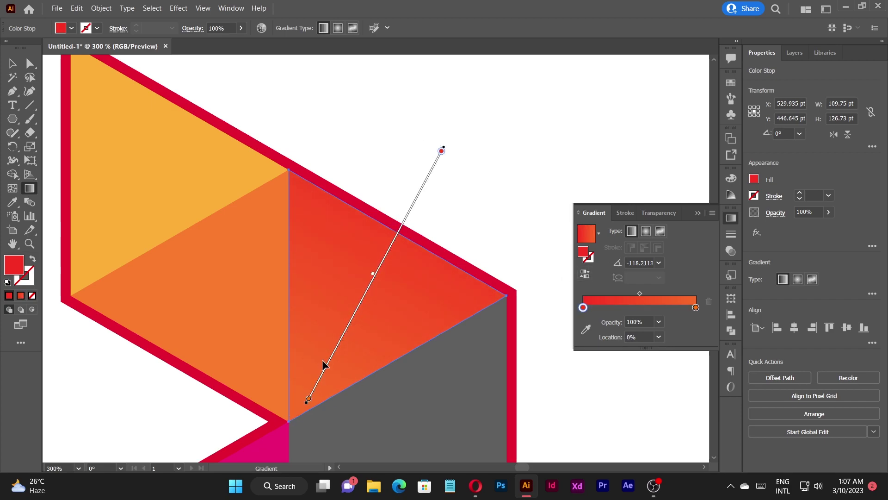
pyautogui.press('v')
pyautogui.click(465, 185)
# Fill the emblem's right-hand triangle with the purple gradient sampled from the small gradient square beside the artwork
pyautogui.scroll(-2, 322, 181)
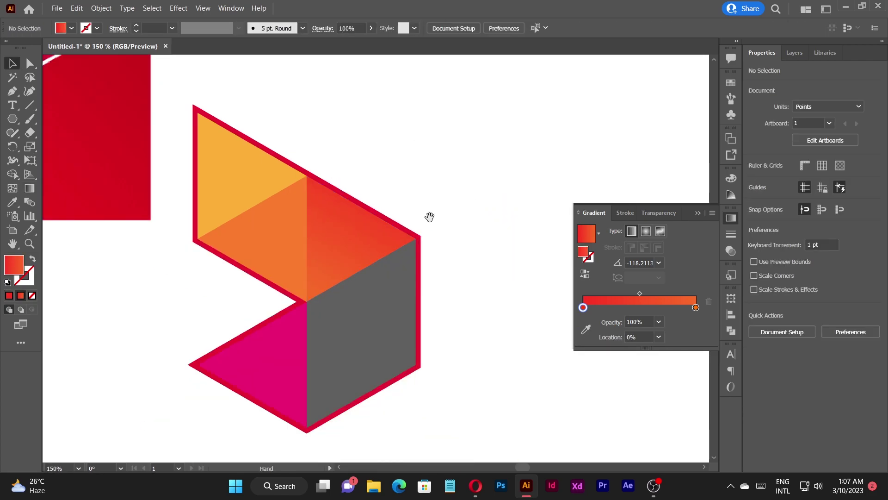
pyautogui.click(390, 320)
pyautogui.press('i')
pyautogui.scroll(-5, 412, 222)
pyautogui.scroll(4, 389, 228)
pyautogui.click(378, 226)
pyautogui.scroll(-1, 396, 179)
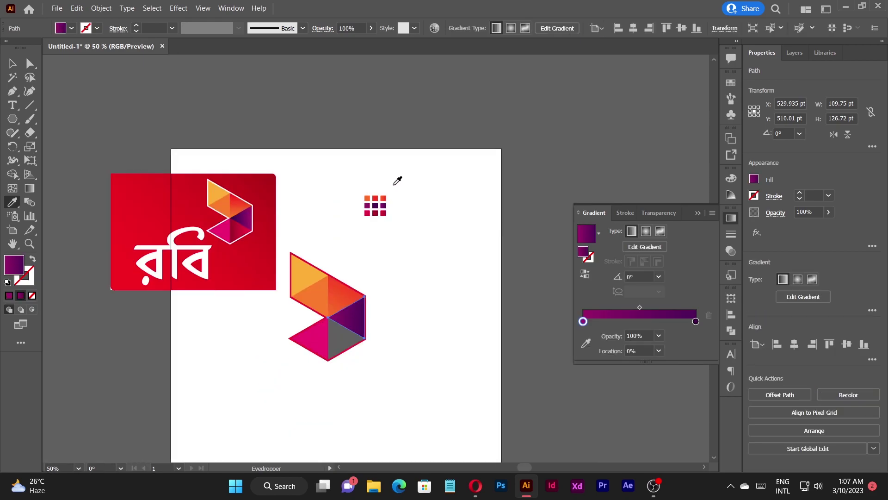
# Reverse the right-hand triangle's gradient so dark purple starts at the emblem's inner corner, as in the reference image
pyautogui.scroll(5, 234, 198)
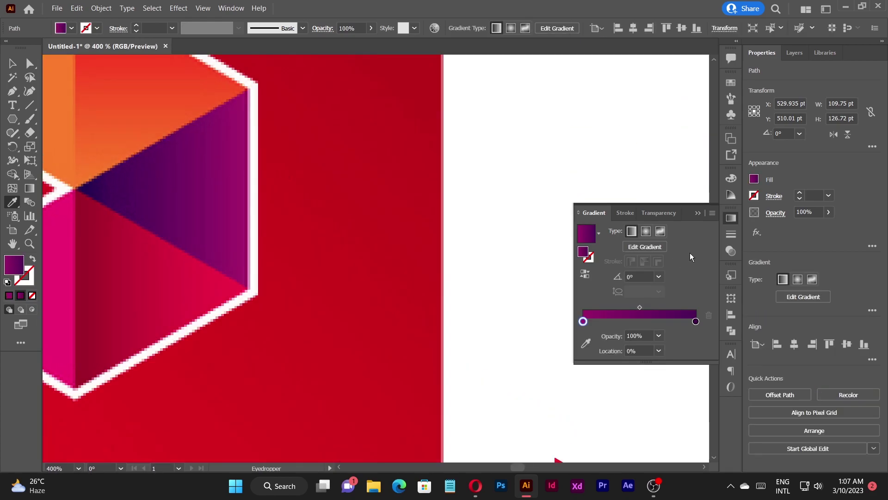
pyautogui.click(729, 219)
pyautogui.scroll(-4, 424, 347)
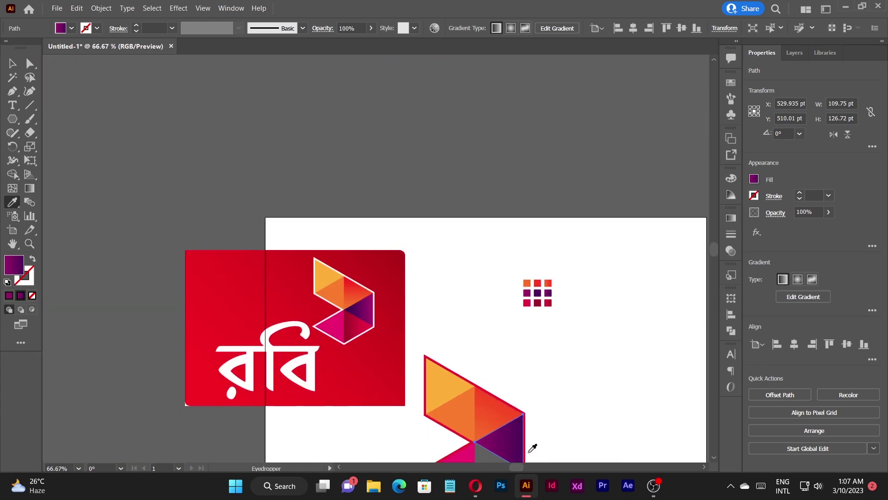
pyautogui.scroll(4, 532, 446)
pyautogui.scroll(-2, 452, 378)
pyautogui.scroll(-3, 375, 333)
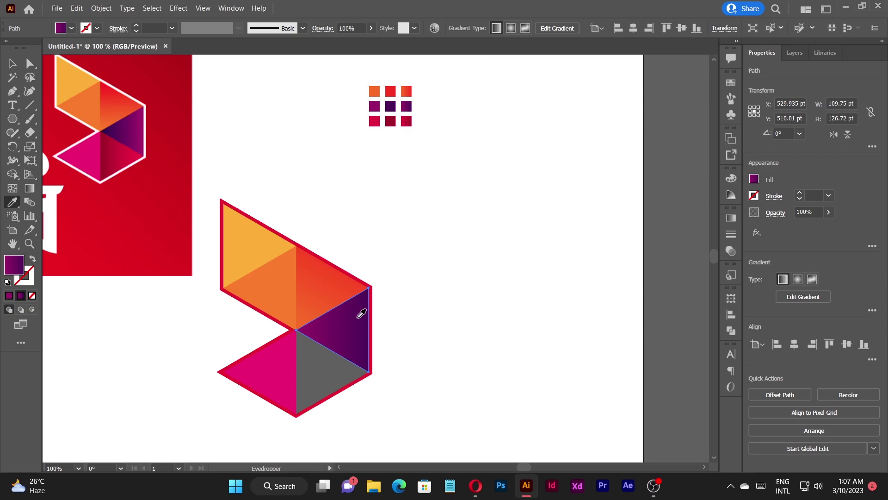
pyautogui.press('v')
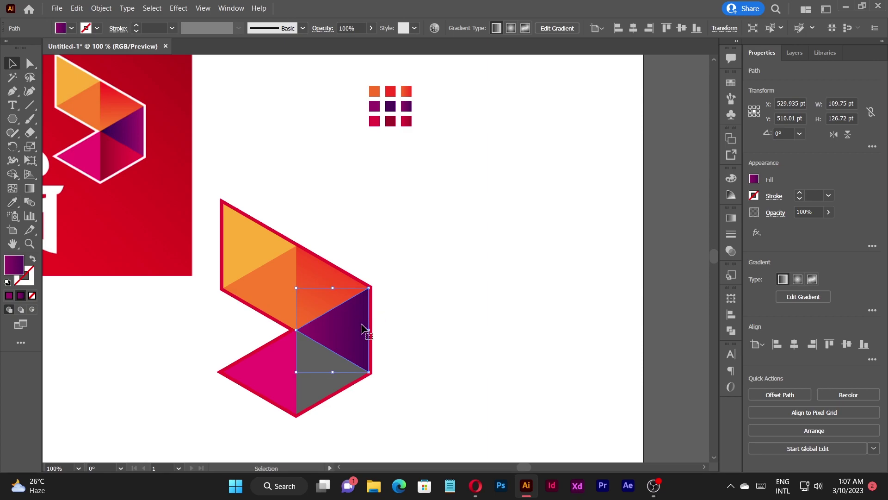
pyautogui.click(731, 219)
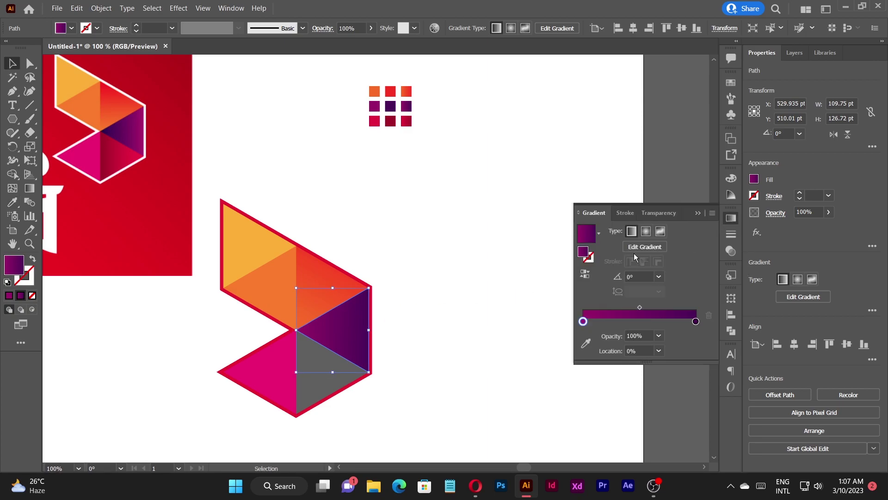
pyautogui.click(586, 275)
pyautogui.click(735, 217)
# Redraw the right-hand triangle's gradient almost horizontally, from outside its right edge to just past the inner corner
pyautogui.scroll(1, 390, 316)
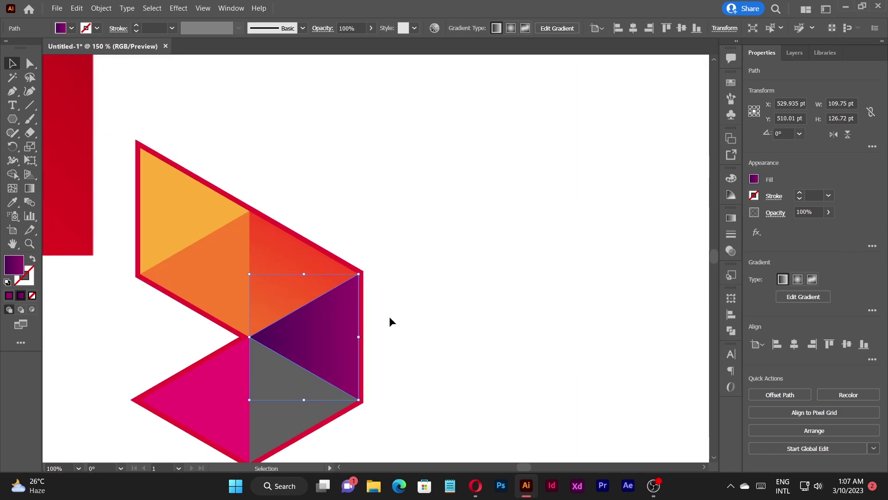
pyautogui.scroll(-1, 531, 270)
pyautogui.press('g')
pyautogui.click(437, 318)
pyautogui.moveTo(345, 320); pyautogui.dragTo(332, 315)
# Reverse the right-hand triangle's purple gradient again, redraw it from farther outside the right edge to the inner corner, and deselect
pyautogui.click(731, 217)
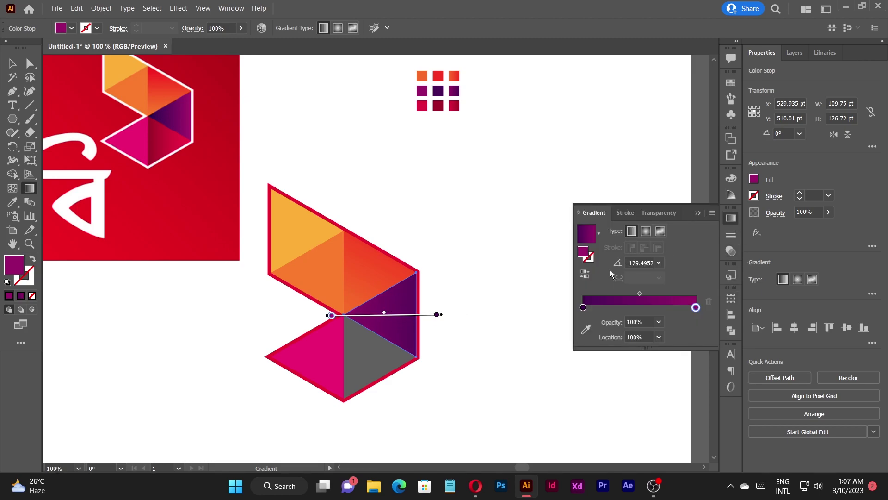
pyautogui.click(585, 275)
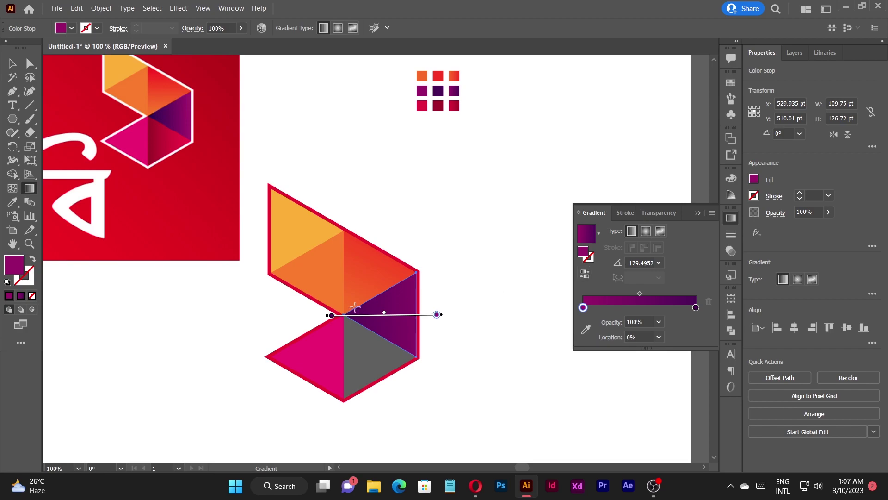
pyautogui.click(732, 219)
pyautogui.moveTo(461, 315); pyautogui.dragTo(333, 314)
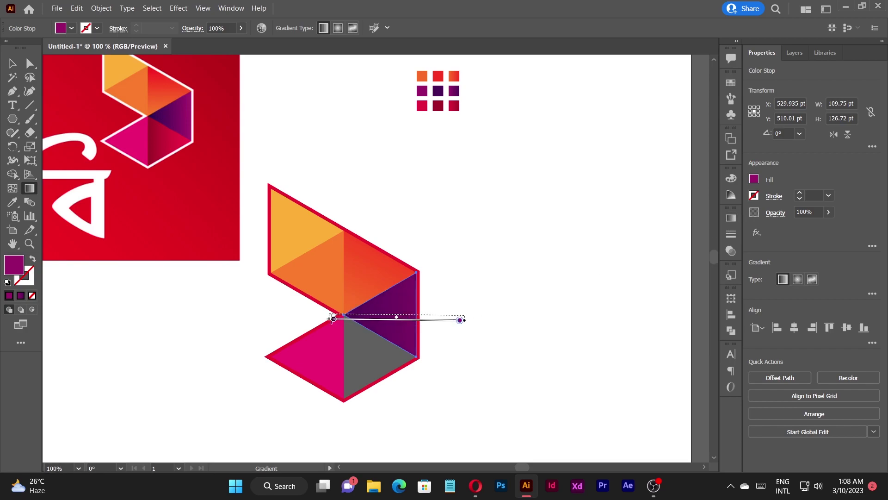
pyautogui.press('v')
pyautogui.click(519, 346)
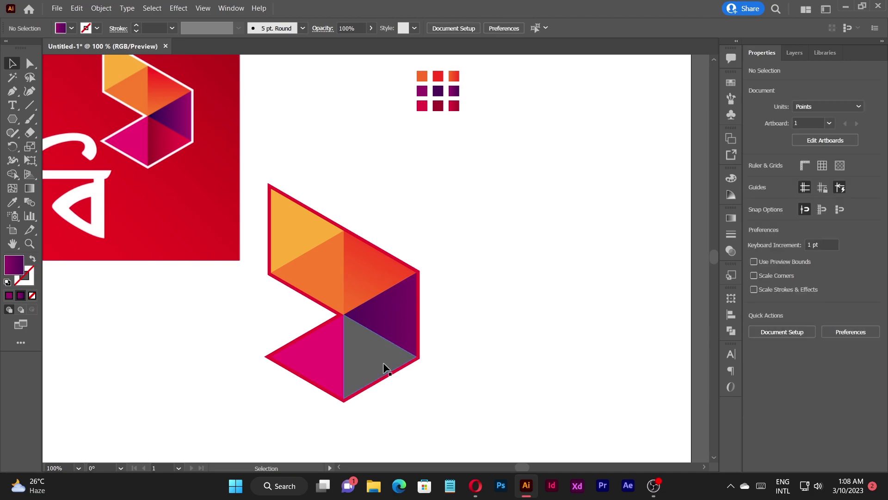
# Fill the emblem's lower-right triangle with the crimson gradient sampled from the small gradient square beside the artwork
pyautogui.click(383, 362)
pyautogui.press('i')
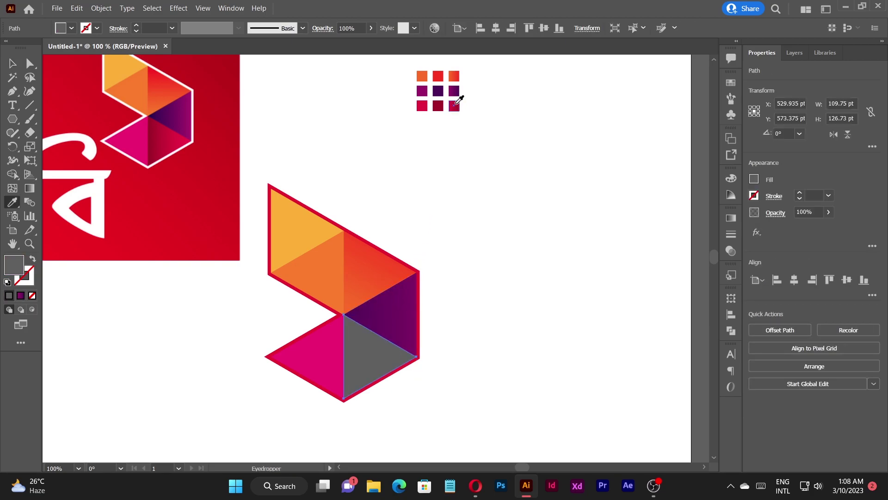
pyautogui.click(455, 104)
# Redraw the lower-right triangle's gradient almost horizontally, from inside the magenta triangle to beyond the emblem's right edge
pyautogui.scroll(3, 165, 153)
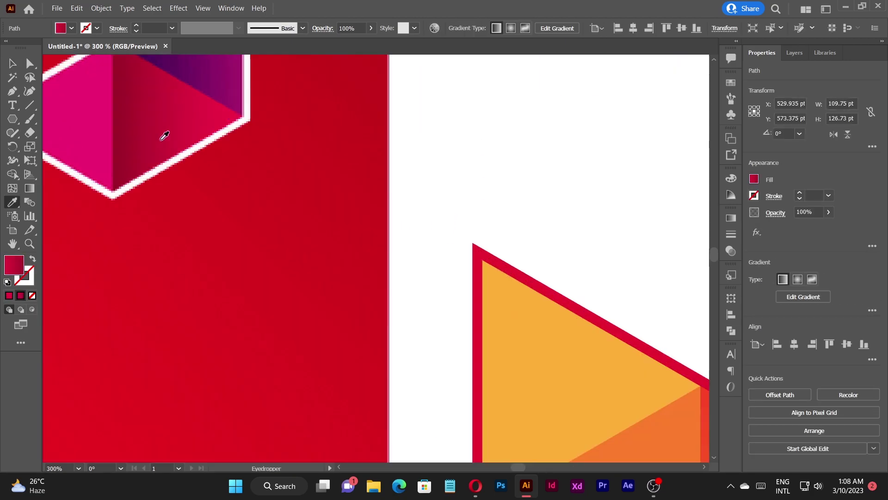
pyautogui.scroll(-5, 194, 106)
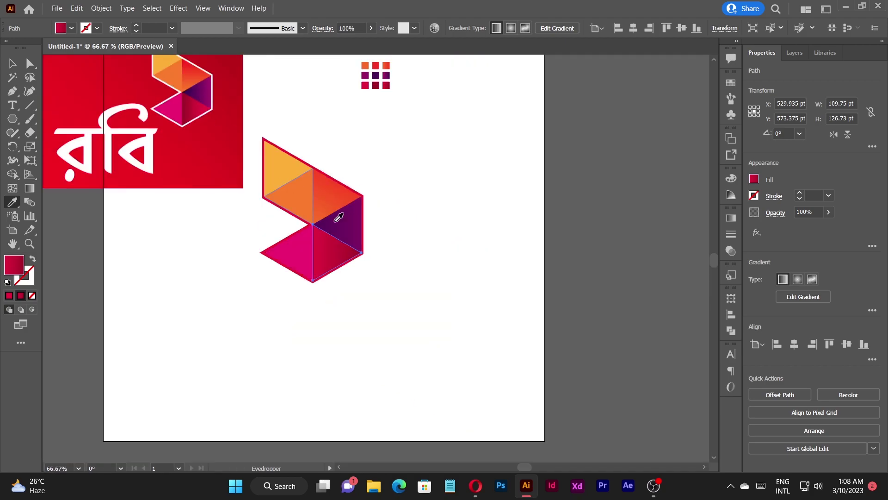
pyautogui.scroll(3, 320, 267)
pyautogui.press('v')
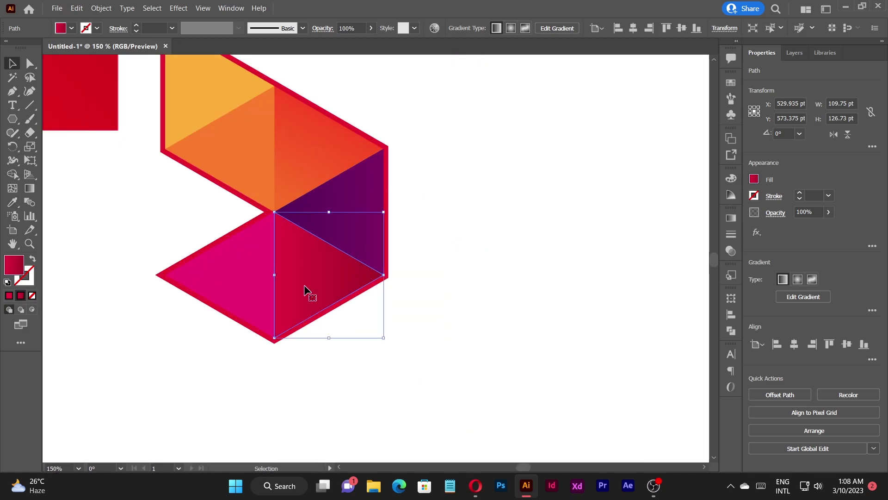
pyautogui.press('g')
pyautogui.moveTo(218, 263)
pyautogui.mouseDown()
pyautogui.moveTo(439, 263)
pyautogui.moveTo(416, 269)
pyautogui.mouseUp()
# Reverse the lower-right triangle's crimson gradient and redraw it left to right, so it brightens toward the emblem's outer edge
pyautogui.scroll(-1, 319, 293)
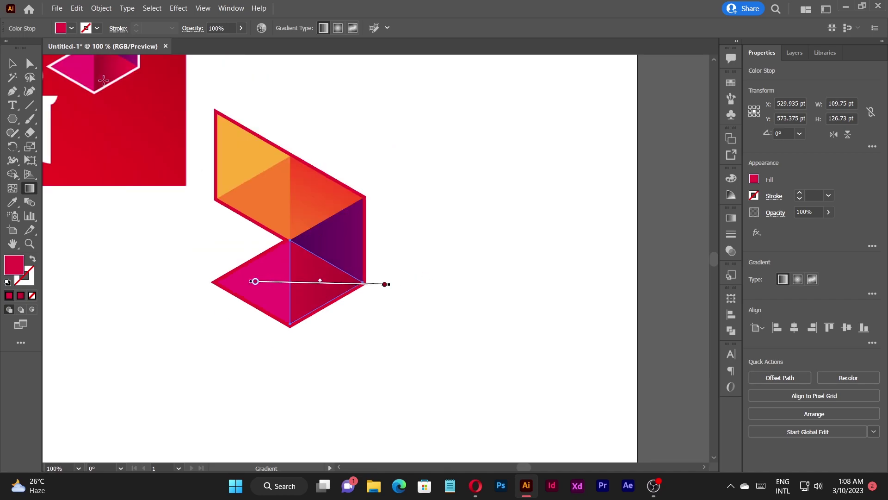
pyautogui.scroll(1, 303, 284)
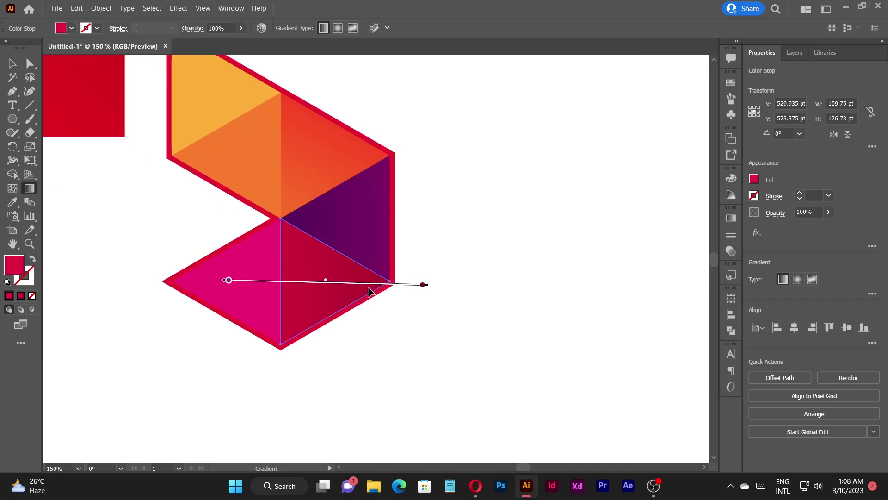
pyautogui.click(731, 218)
pyautogui.click(423, 285)
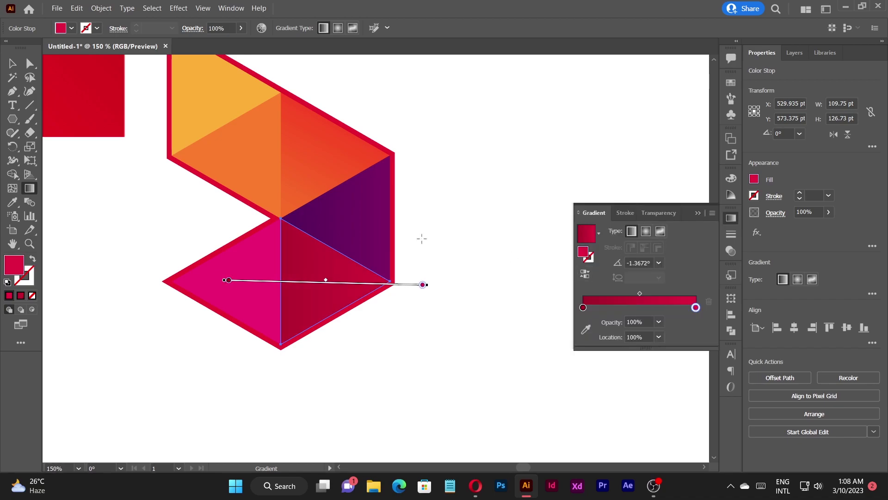
pyautogui.moveTo(254, 291); pyautogui.dragTo(424, 289)
pyautogui.moveTo(214, 267); pyautogui.dragTo(346, 278)
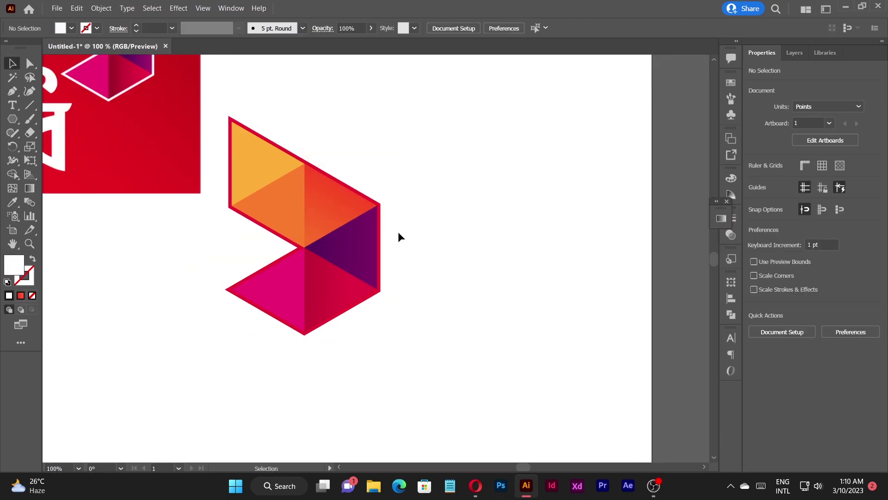
pyautogui.scroll(3, 232, 119)
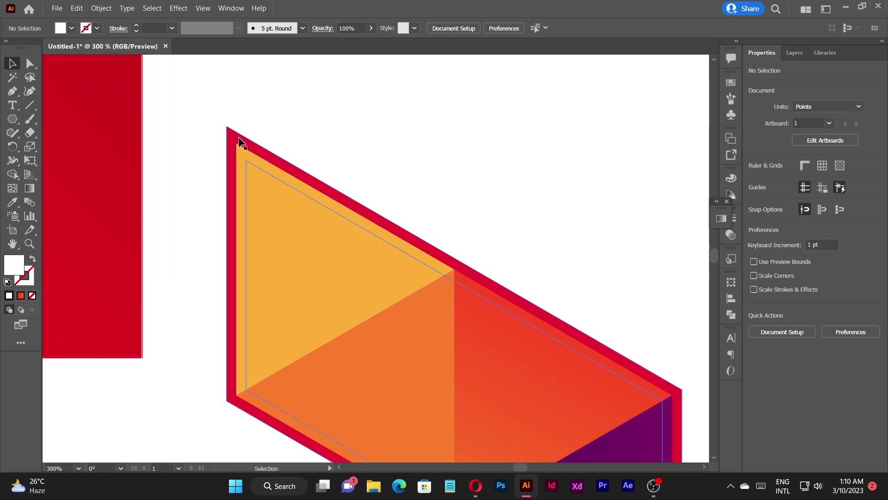
# Fill the emblem's red outline silhouette with white sampled from the blank artboard and deselect it
pyautogui.click(255, 144)
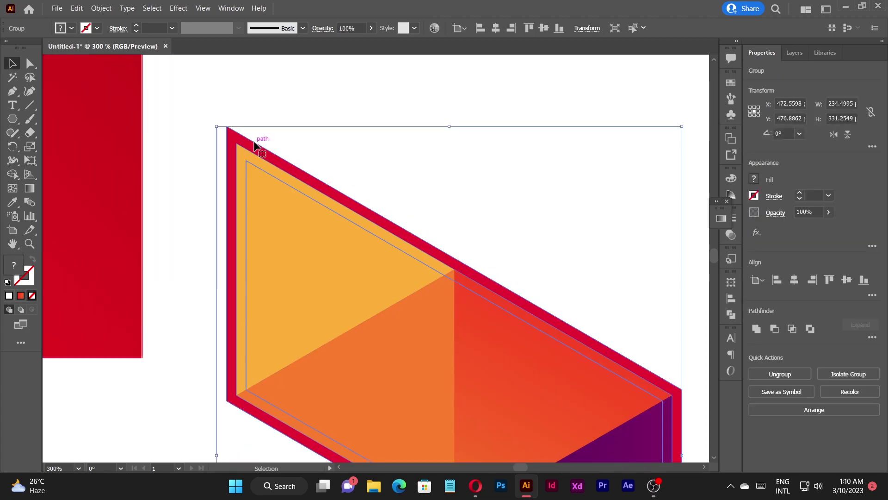
pyautogui.scroll(-2, 252, 143)
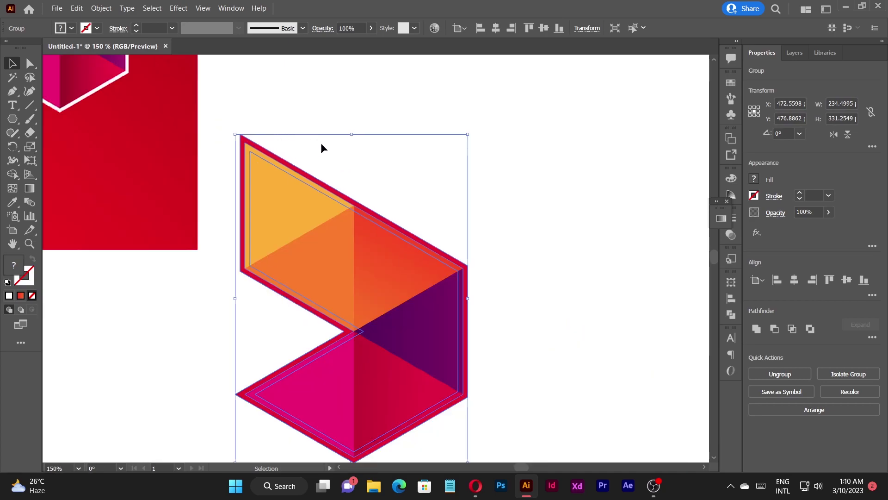
pyautogui.moveTo(262, 148)
pyautogui.mouseDown()
pyautogui.moveTo(287, 126)
pyautogui.moveTo(268, 152)
pyautogui.mouseUp()
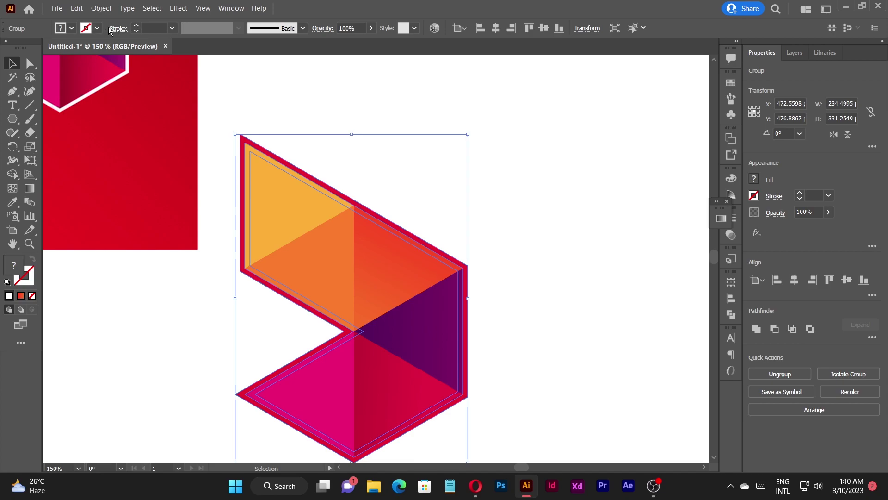
pyautogui.press('i')
pyautogui.click(516, 199)
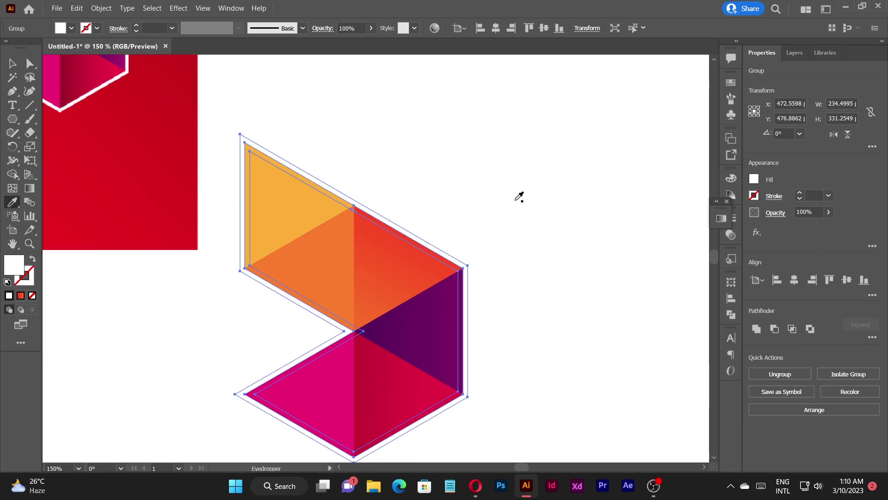
pyautogui.hotkey('ctrl', 'z')
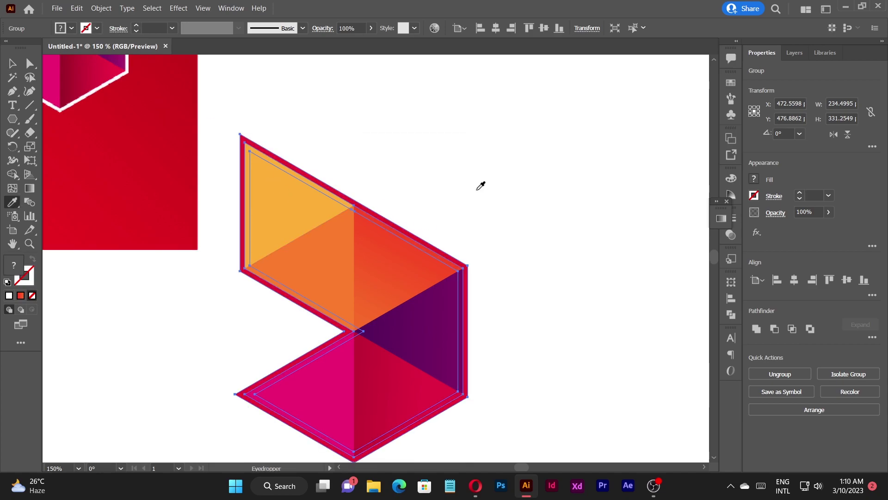
pyautogui.click(98, 6)
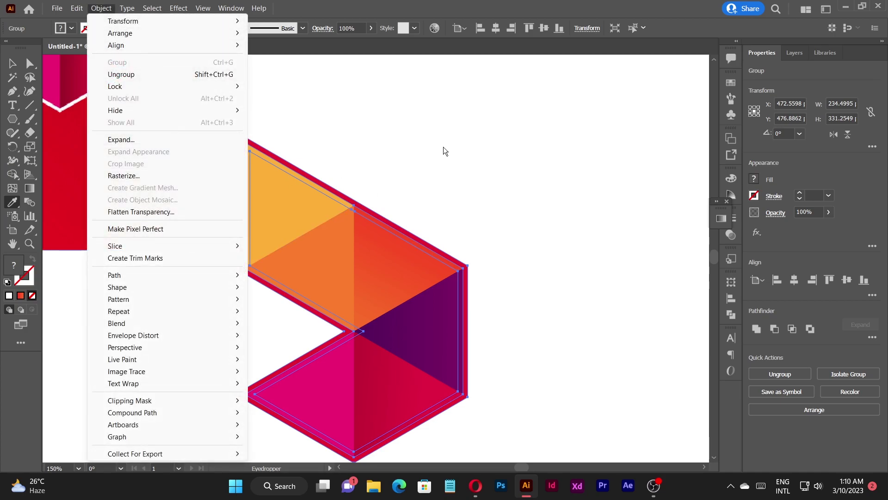
pyautogui.click(417, 157)
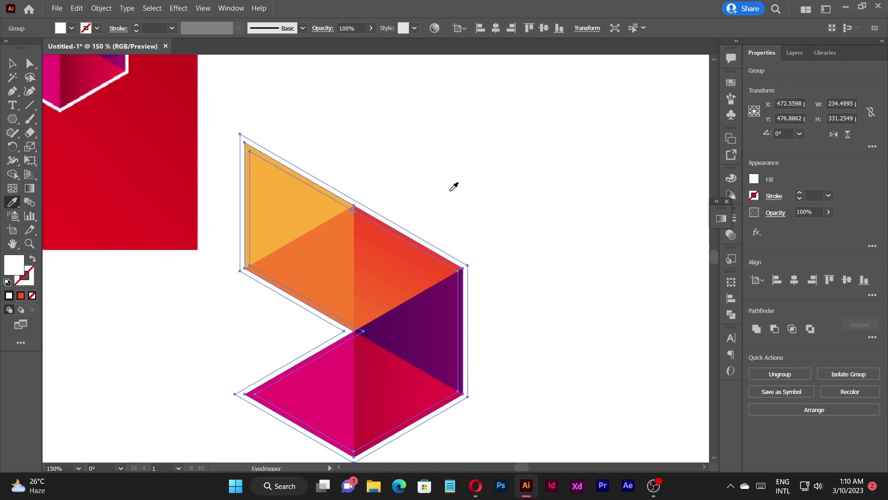
pyautogui.press('v')
pyautogui.scroll(-2, 409, 174)
pyautogui.click(409, 174)
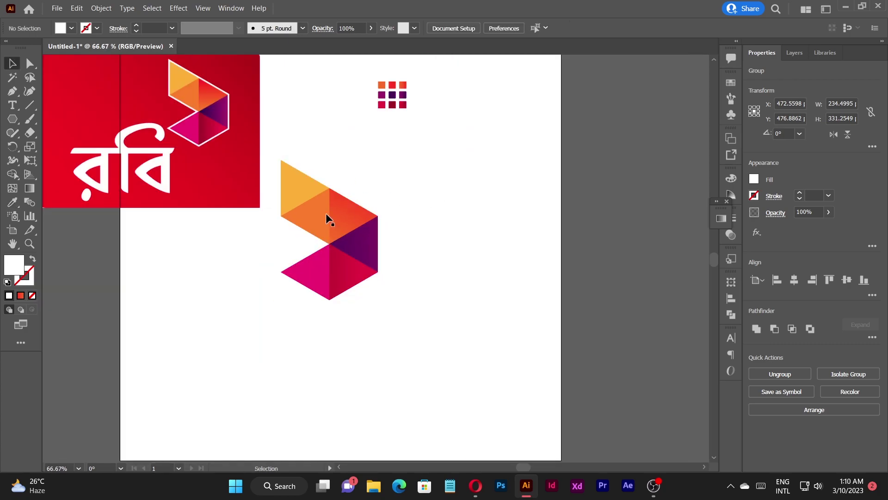
# Move the whole emblem and the reference image off the artboard to the right, with the reference below the emblem
pyautogui.scroll(2, 341, 212)
pyautogui.moveTo(228, 90); pyautogui.dragTo(337, 317)
pyautogui.scroll(-4, 313, 270)
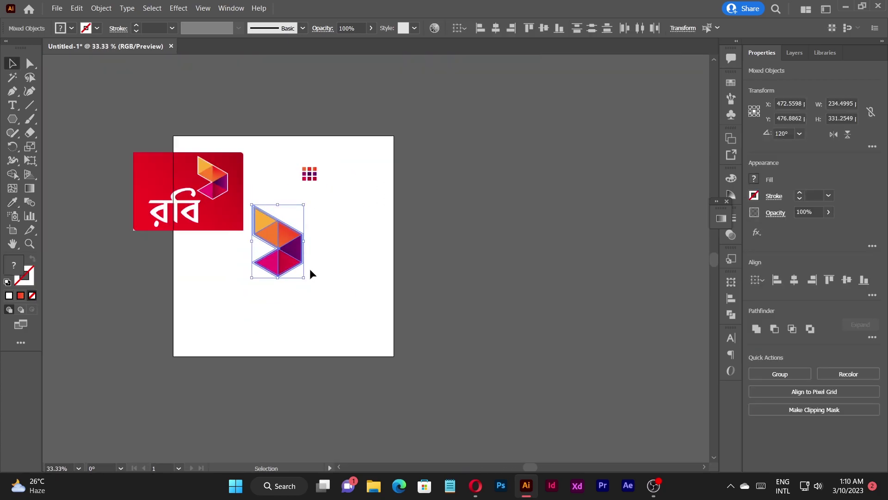
pyautogui.scroll(1, 288, 254)
pyautogui.moveTo(291, 254); pyautogui.dragTo(549, 240)
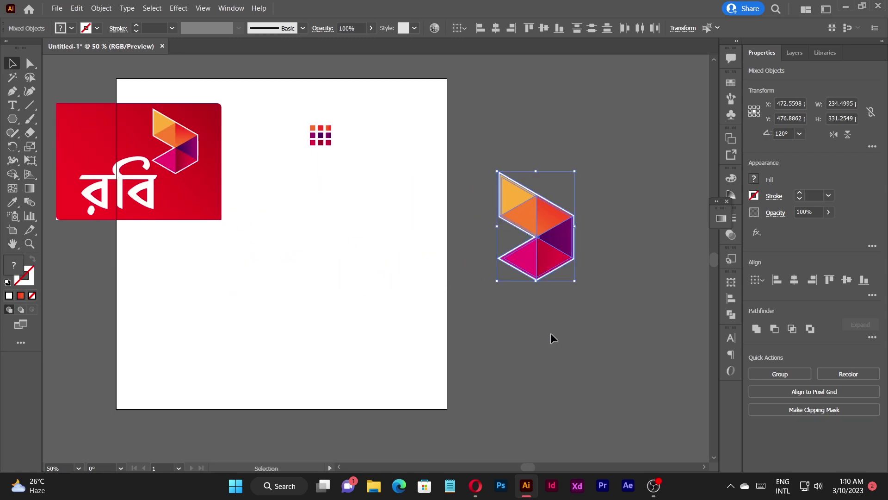
pyautogui.click(550, 322)
pyautogui.moveTo(184, 181); pyautogui.dragTo(634, 384)
# Cover the artboard with a 1000 × 1000 pt rectangle and fill it with red sampled from the reference image's background
pyautogui.press('m')
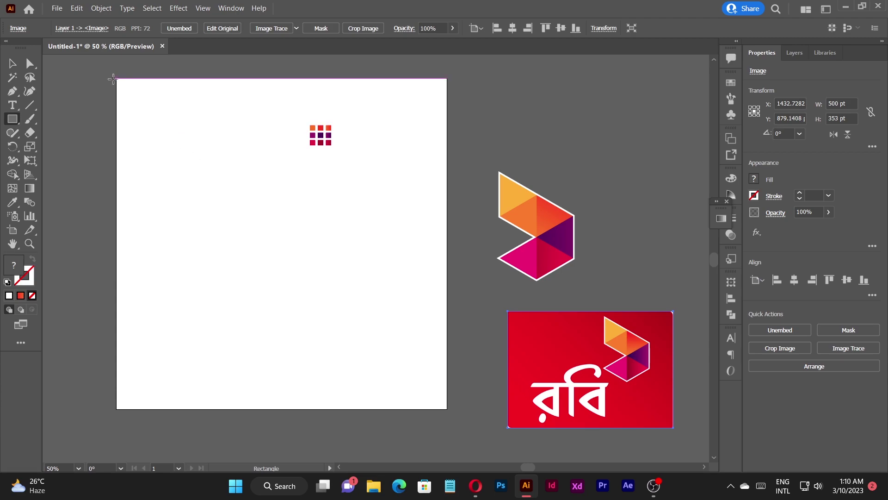
pyautogui.moveTo(113, 79); pyautogui.dragTo(447, 409)
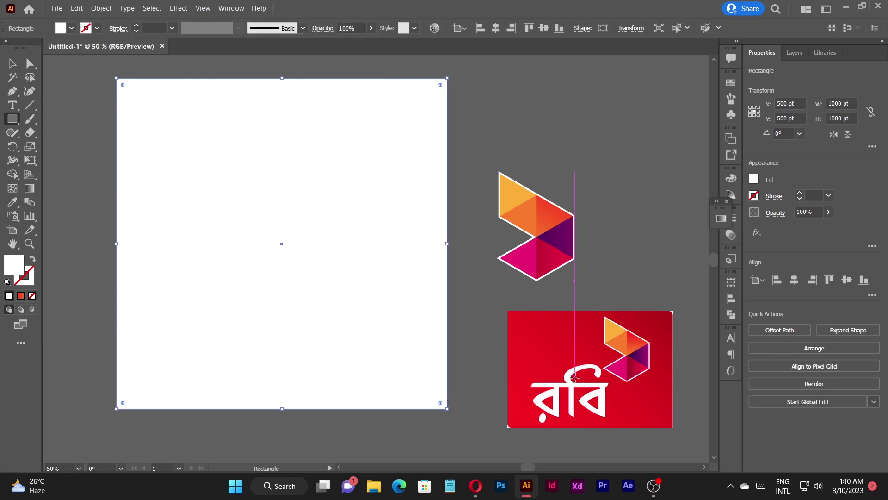
pyautogui.press('i')
pyautogui.click(571, 341)
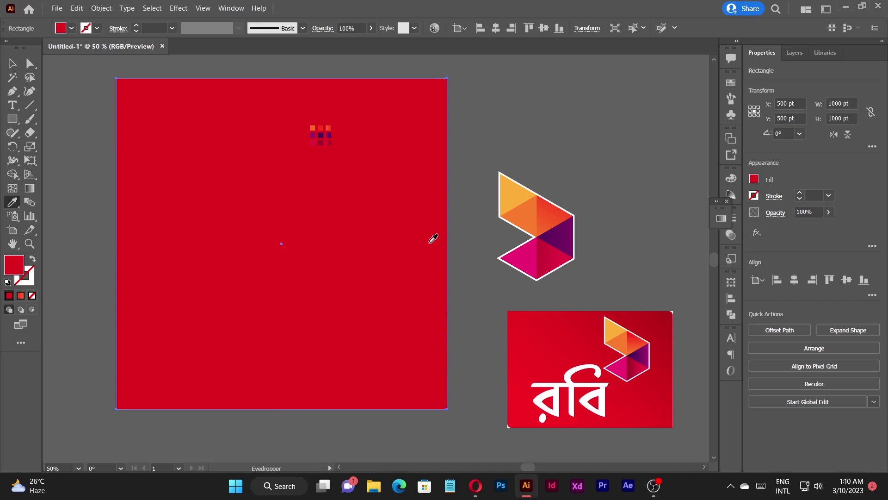
pyautogui.press('v')
pyautogui.click(494, 139)
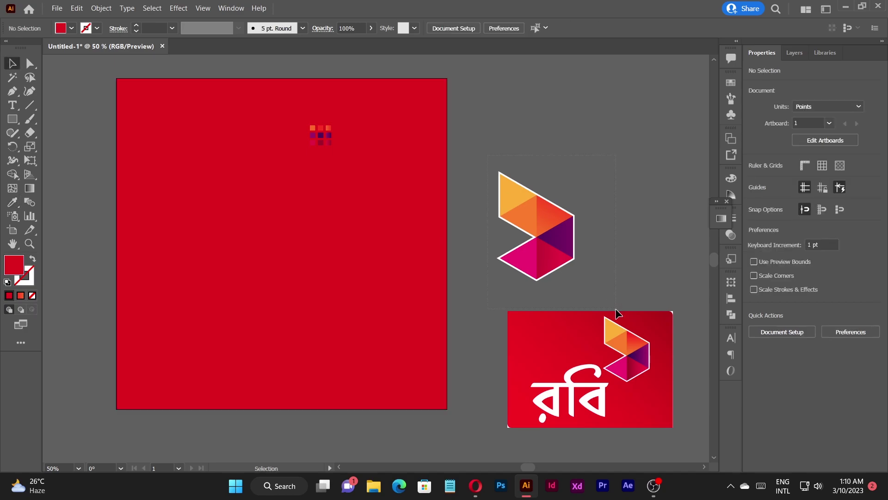
# Group all the emblem's parts and center the group horizontally and vertically on the artboard
pyautogui.moveTo(615, 308); pyautogui.dragTo(566, 256)
pyautogui.hotkey('ctrl', 'g')
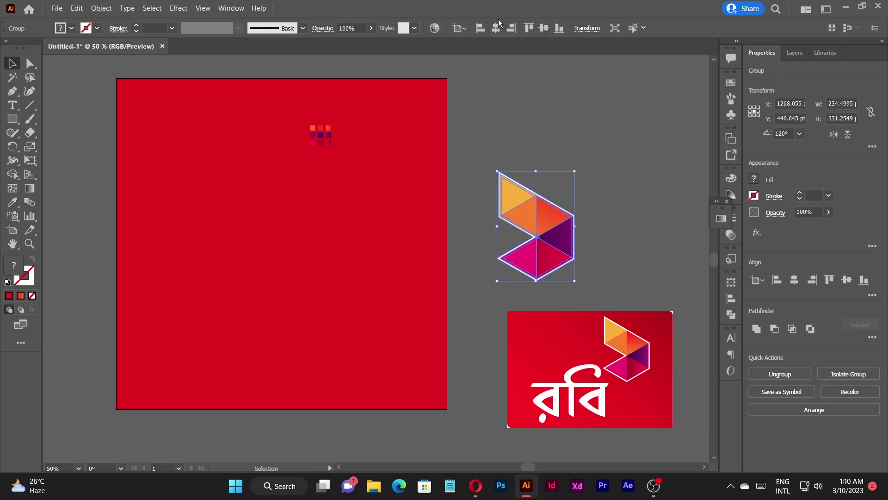
pyautogui.click(509, 29)
pyautogui.click(543, 28)
pyautogui.click(534, 176)
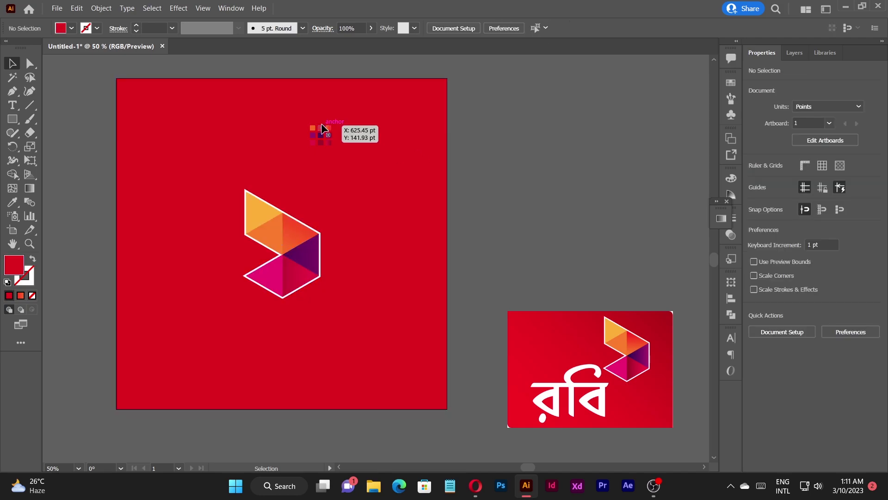
# Lock the red background rectangle and move the small color squares off the artboard to the right
pyautogui.moveTo(326, 134); pyautogui.dragTo(355, 163)
pyautogui.hotkey('ctrl', 'z')
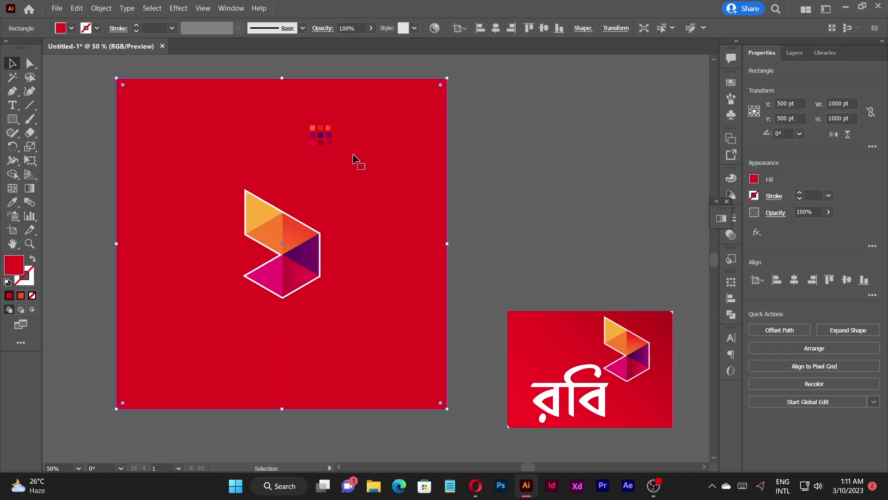
pyautogui.hotkey('ctrl', '2')
pyautogui.moveTo(304, 104); pyautogui.dragTo(503, 160)
pyautogui.click(504, 234)
# Select the emblem group to check its centering on the artboard, and deselect it
pyautogui.scroll(2, 304, 274)
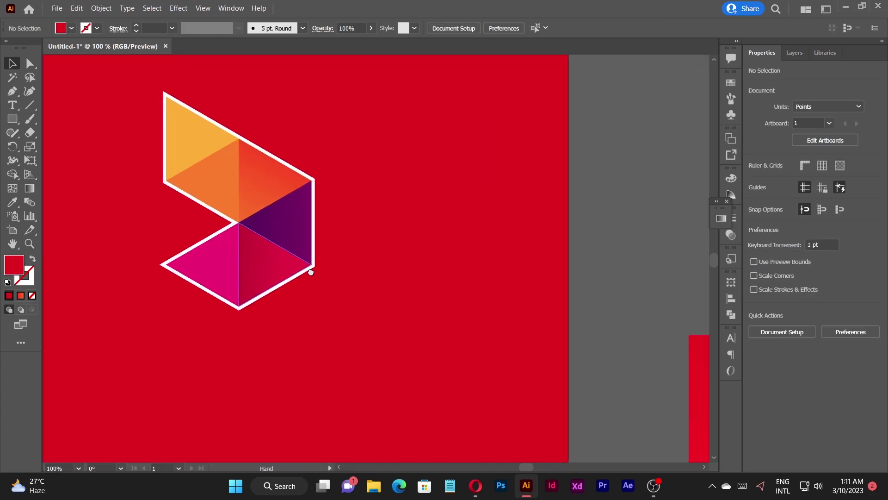
pyautogui.scroll(-2, 348, 272)
pyautogui.moveTo(526, 302); pyautogui.dragTo(518, 272)
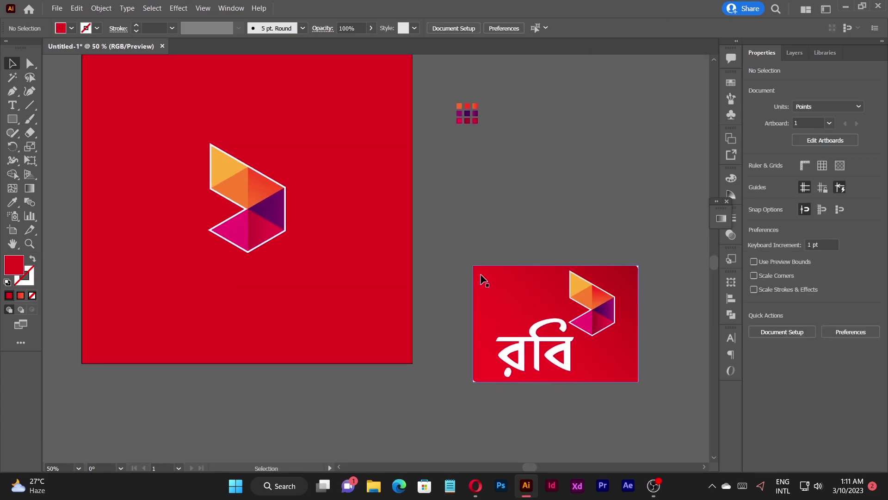
pyautogui.moveTo(209, 144); pyautogui.dragTo(324, 251)
pyautogui.press('a')
pyautogui.press('v')
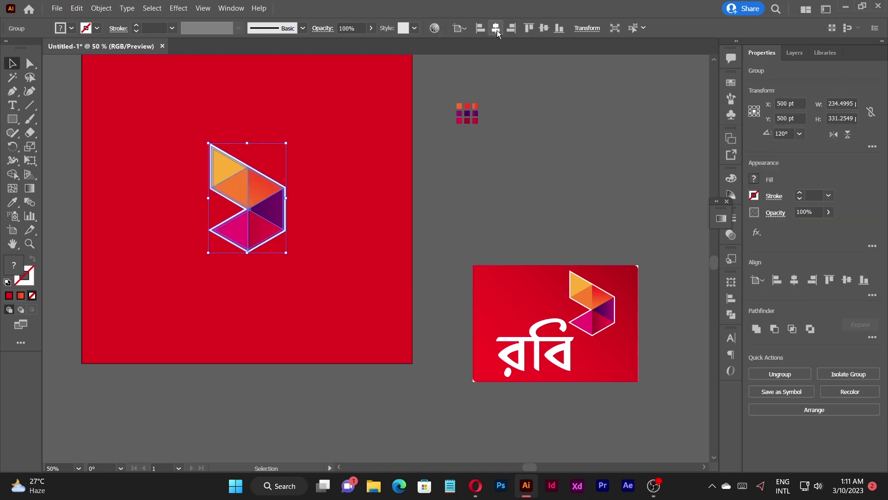
pyautogui.moveTo(299, 160); pyautogui.dragTo(335, 185)
pyautogui.click(254, 254)
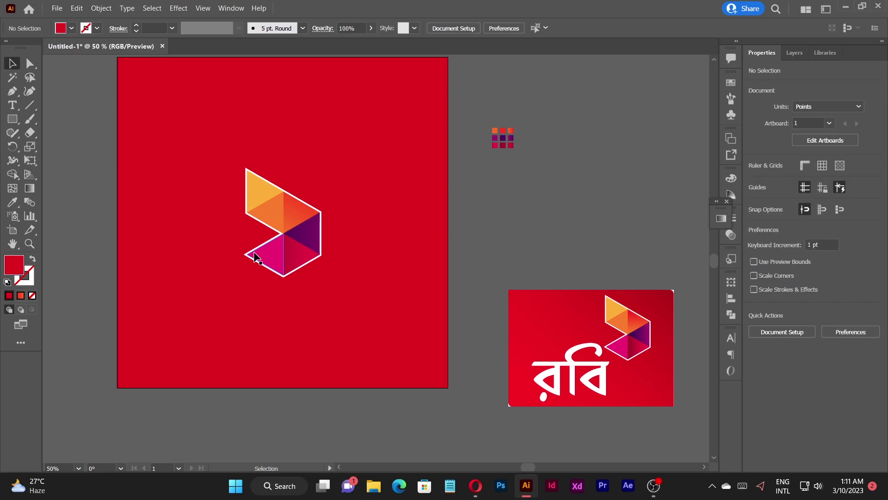
# Enlarge the emblem group proportionally about its center to about 272 × 384 pt and deselect it
pyautogui.scroll(2, 254, 254)
pyautogui.click(348, 234)
pyautogui.moveTo(388, 193); pyautogui.dragTo(406, 197)
pyautogui.click(448, 198)
# Examine the finished emblem up close and at full-artboard view, comparing it with the reference image
pyautogui.scroll(1, 318, 128)
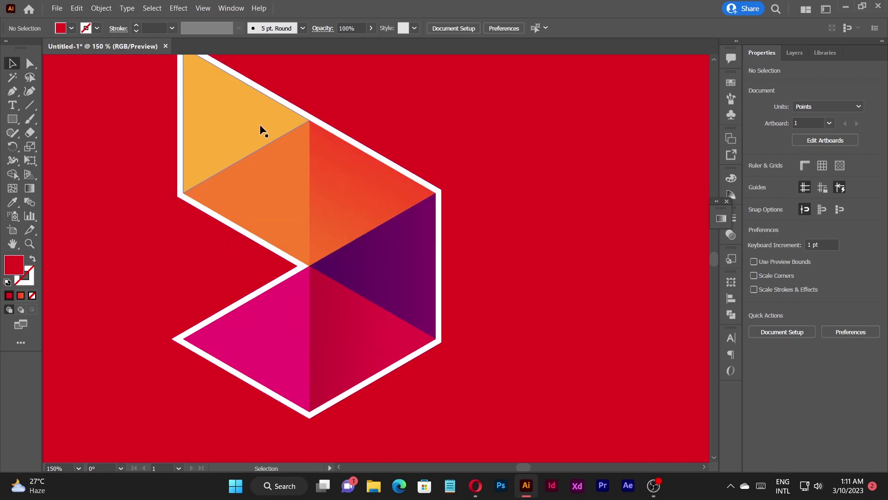
pyautogui.scroll(-3, 288, 204)
pyautogui.scroll(3, 311, 209)
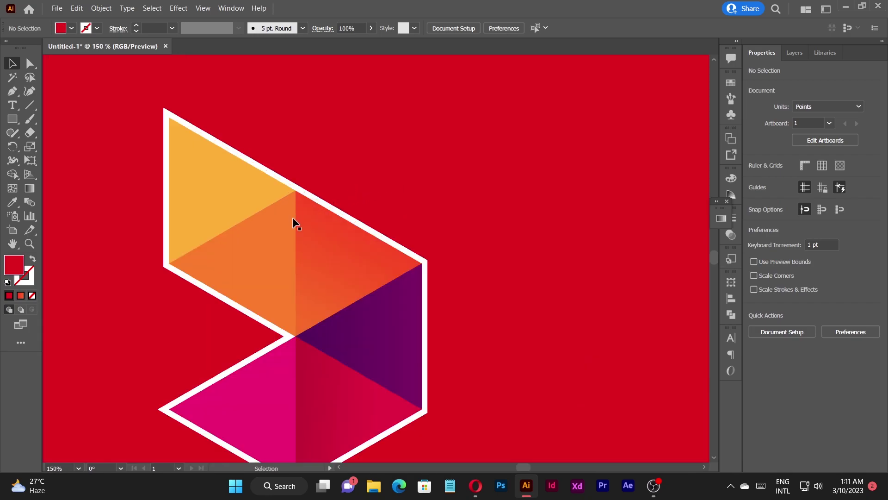
pyautogui.scroll(-3, 366, 218)
pyautogui.moveTo(421, 232); pyautogui.dragTo(399, 248)
pyautogui.scroll(-1, 393, 240)
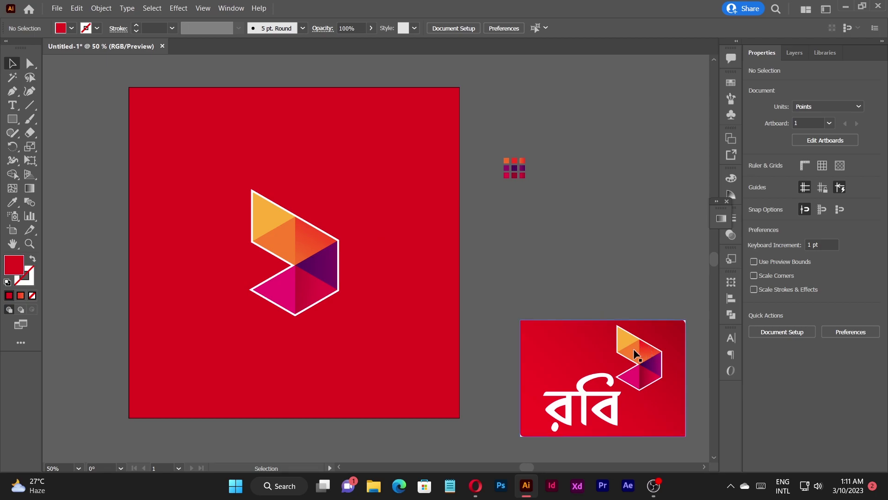
pyautogui.moveTo(420, 385); pyautogui.dragTo(421, 380)
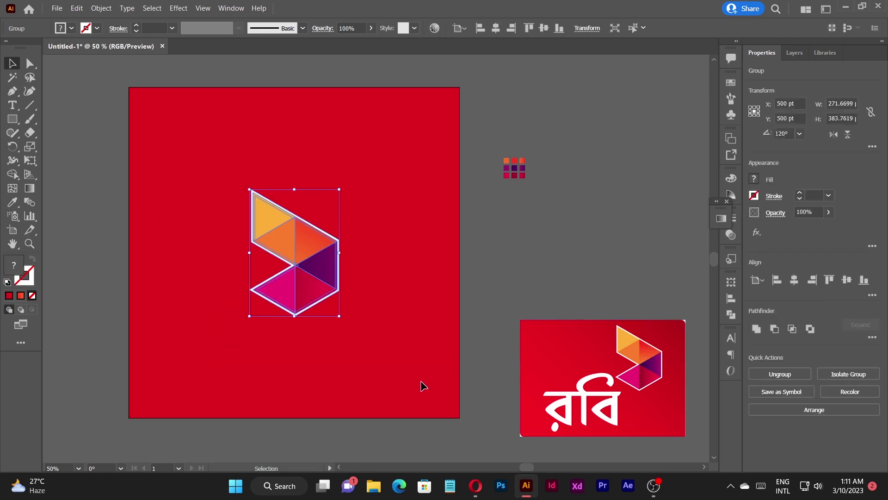
pyautogui.click(415, 304)
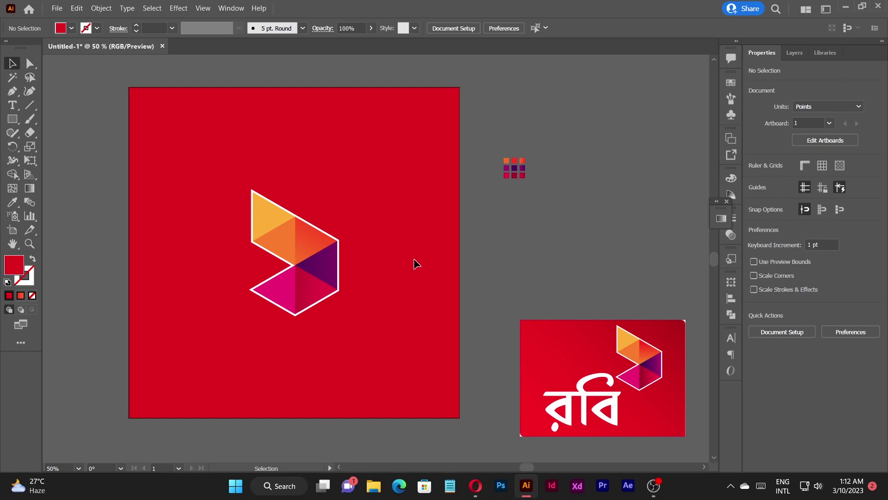
pyautogui.scroll(2, 278, 216)
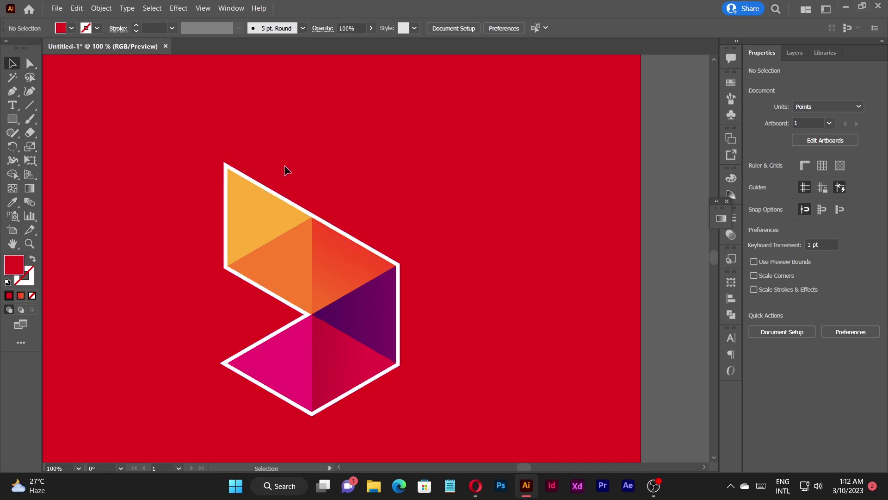
pyautogui.scroll(-2, 284, 174)
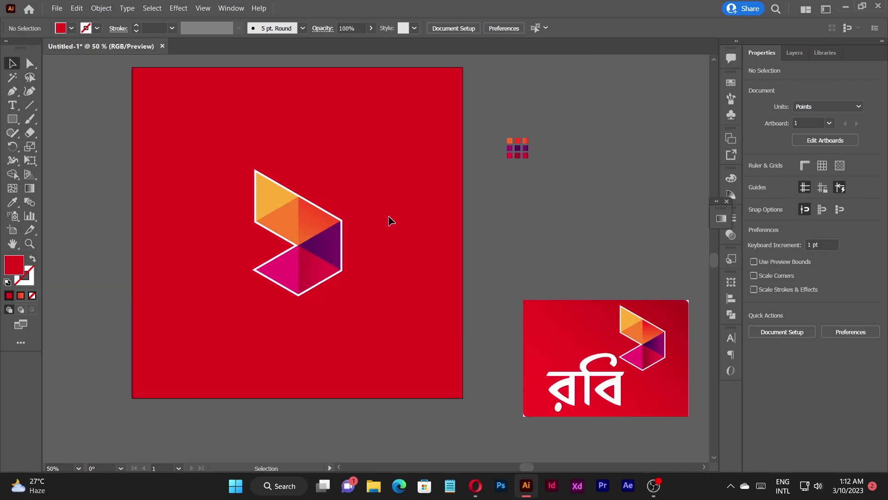